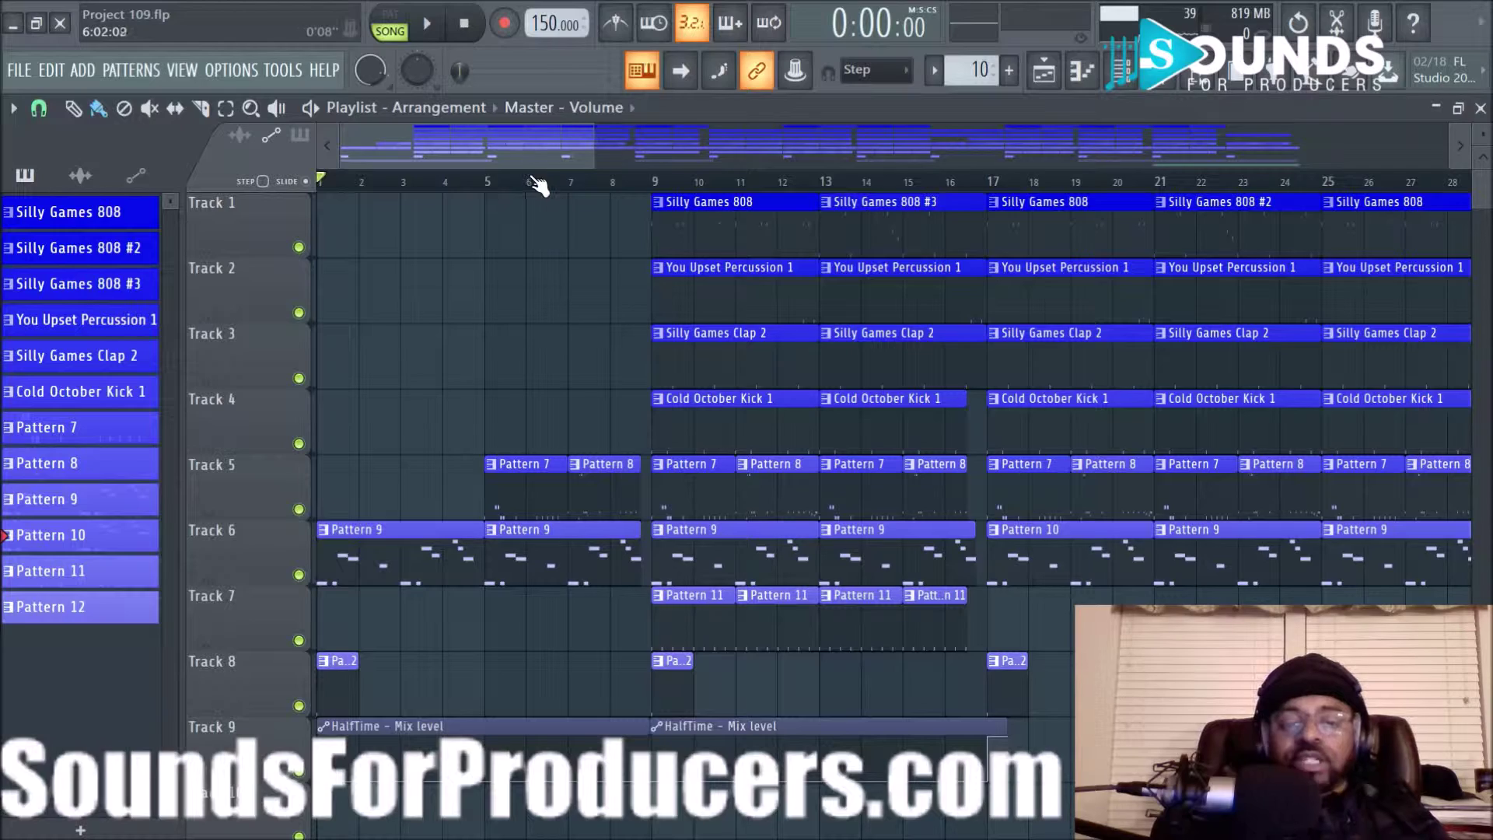
Step: Look over the layout of the pattern clips across the playlist arrangement
{"action": "scroll", "coordinate": [535, 195], "scroll_direction": "up", "scroll_amount": 5}
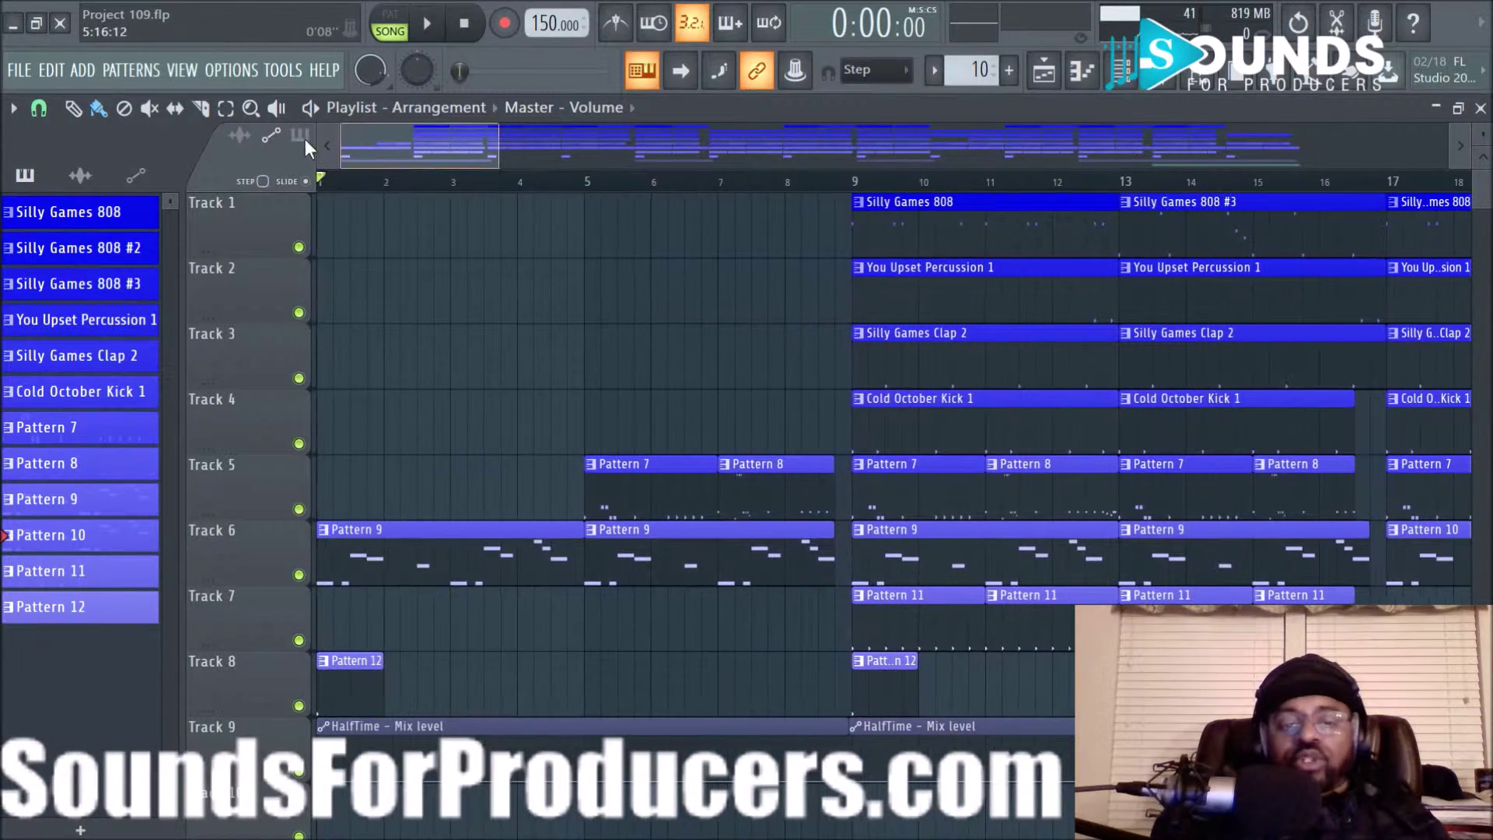
{"action": "scroll", "coordinate": [420, 183], "scroll_direction": "down", "scroll_amount": 8}
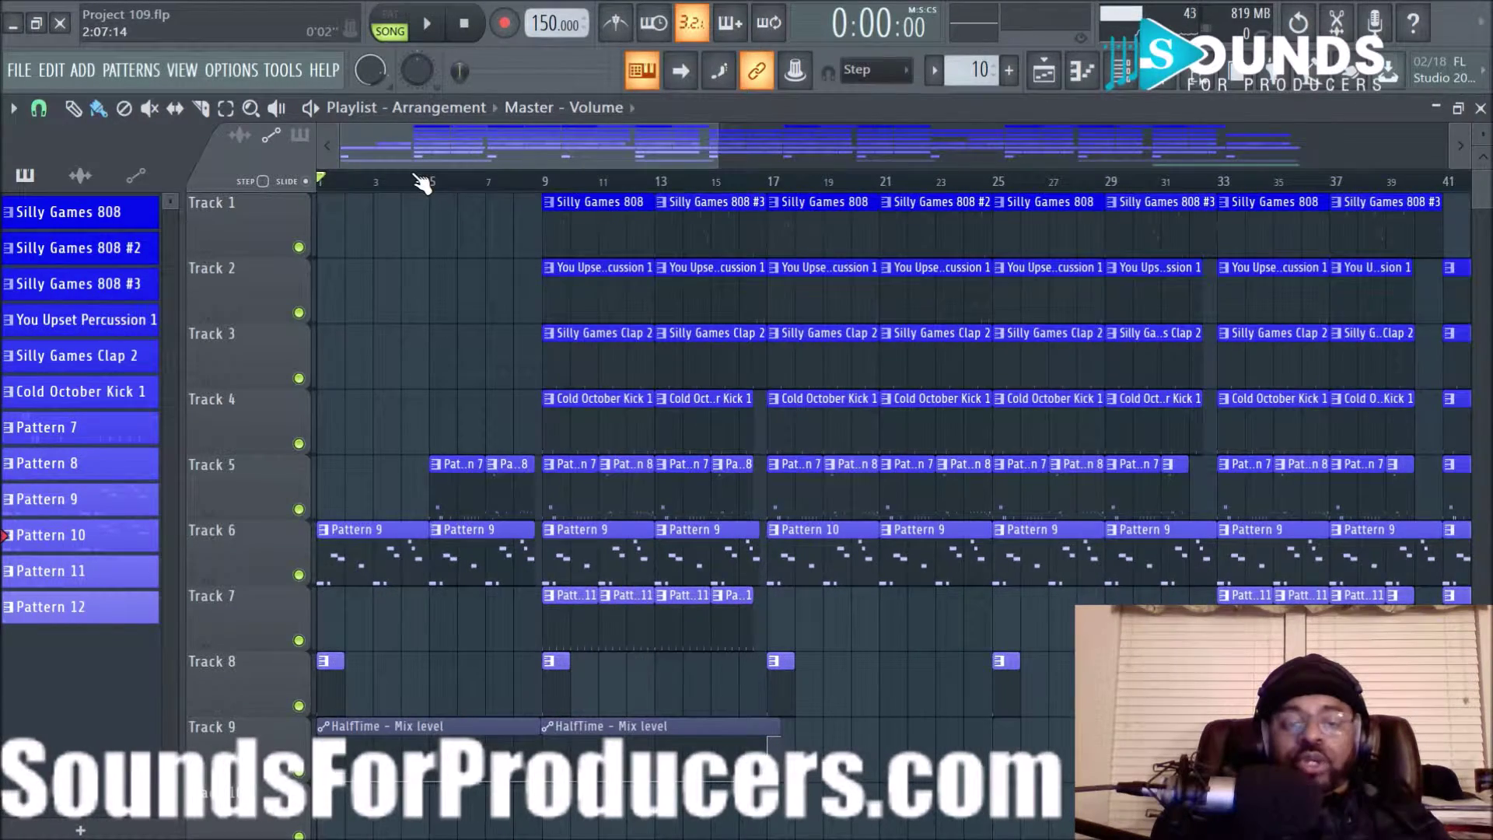
{"action": "scroll", "coordinate": [424, 183], "scroll_direction": "up", "scroll_amount": 2}
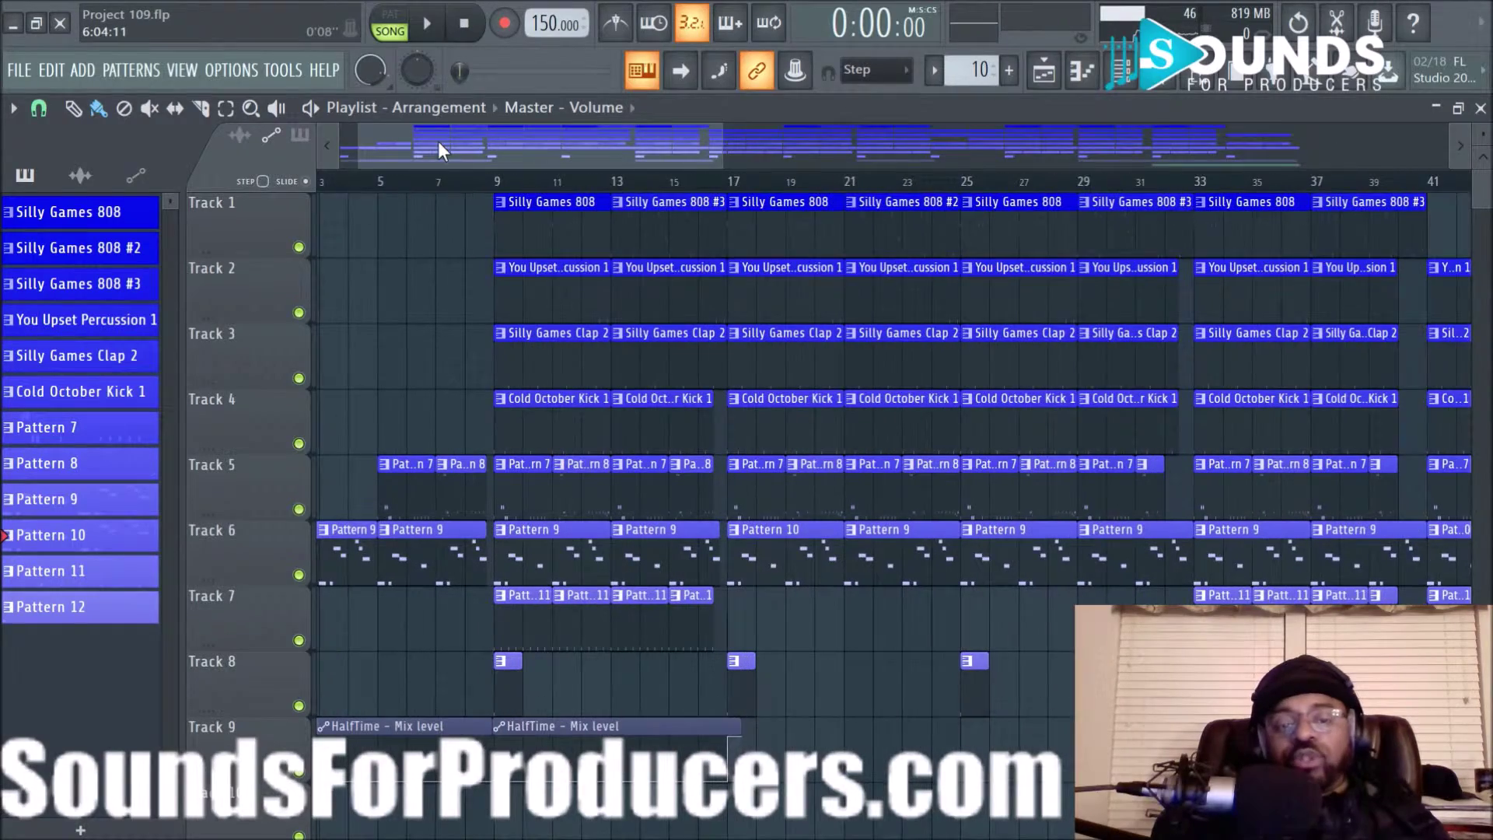
{"action": "left_click_drag", "start_coordinate": [440, 148], "coordinate": [395, 159]}
{"action": "scroll", "coordinate": [432, 180], "scroll_direction": "up", "scroll_amount": 8}
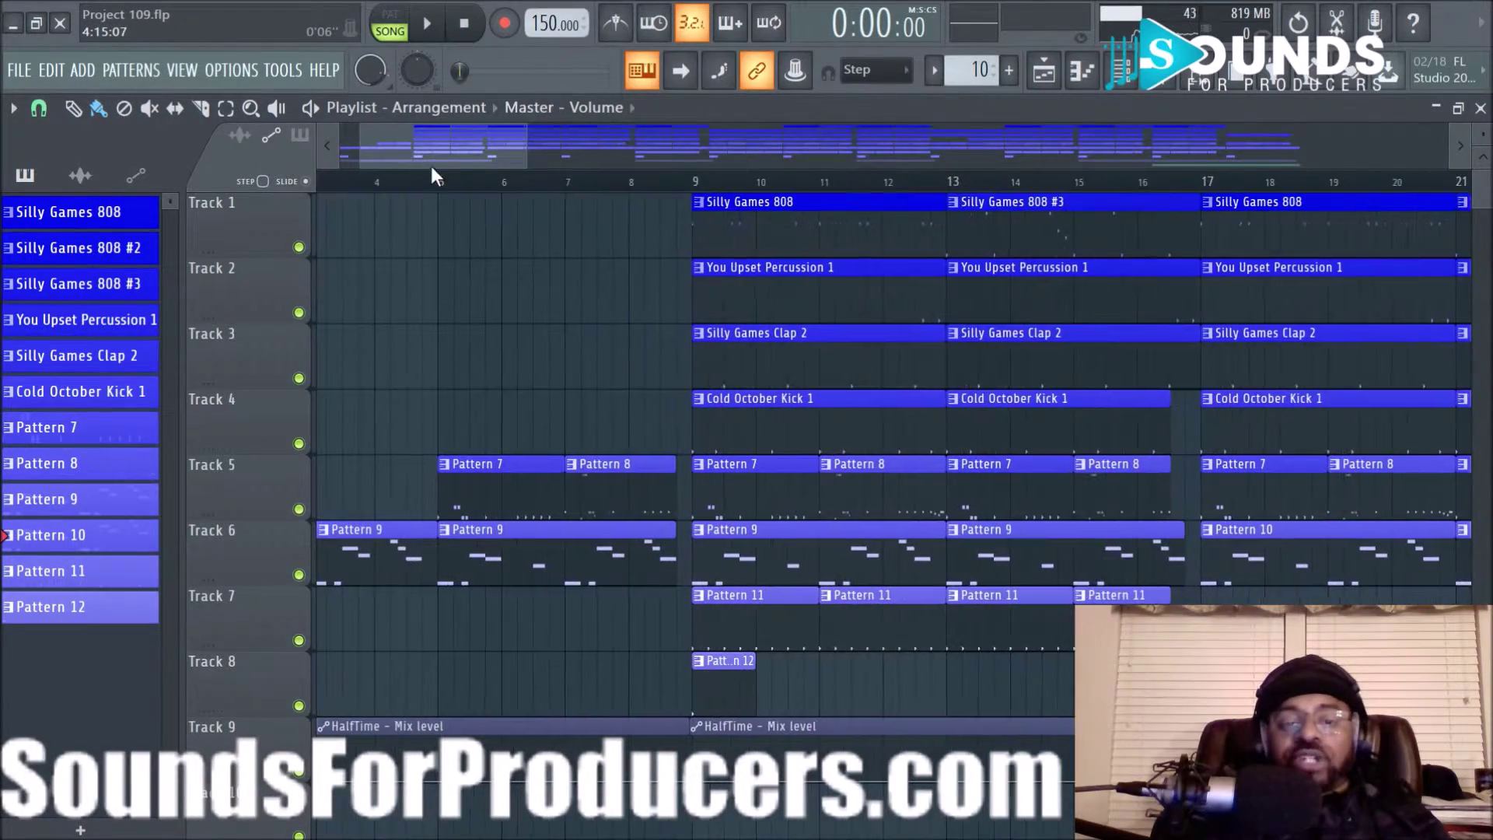
{"action": "scroll", "coordinate": [399, 186], "scroll_direction": "down", "scroll_amount": 1}
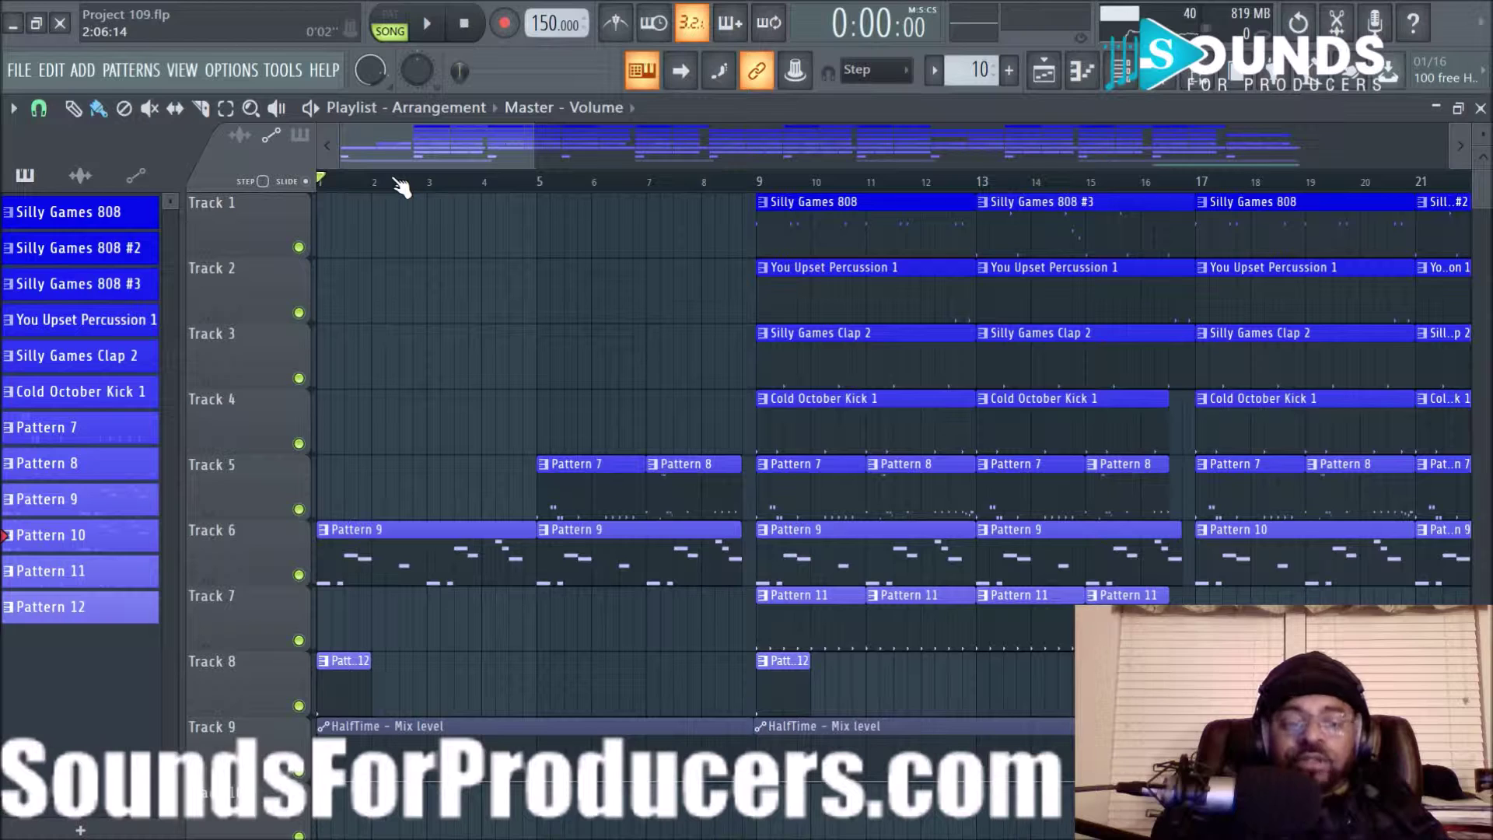
{"action": "scroll", "coordinate": [401, 186], "scroll_direction": "down", "scroll_amount": 5}
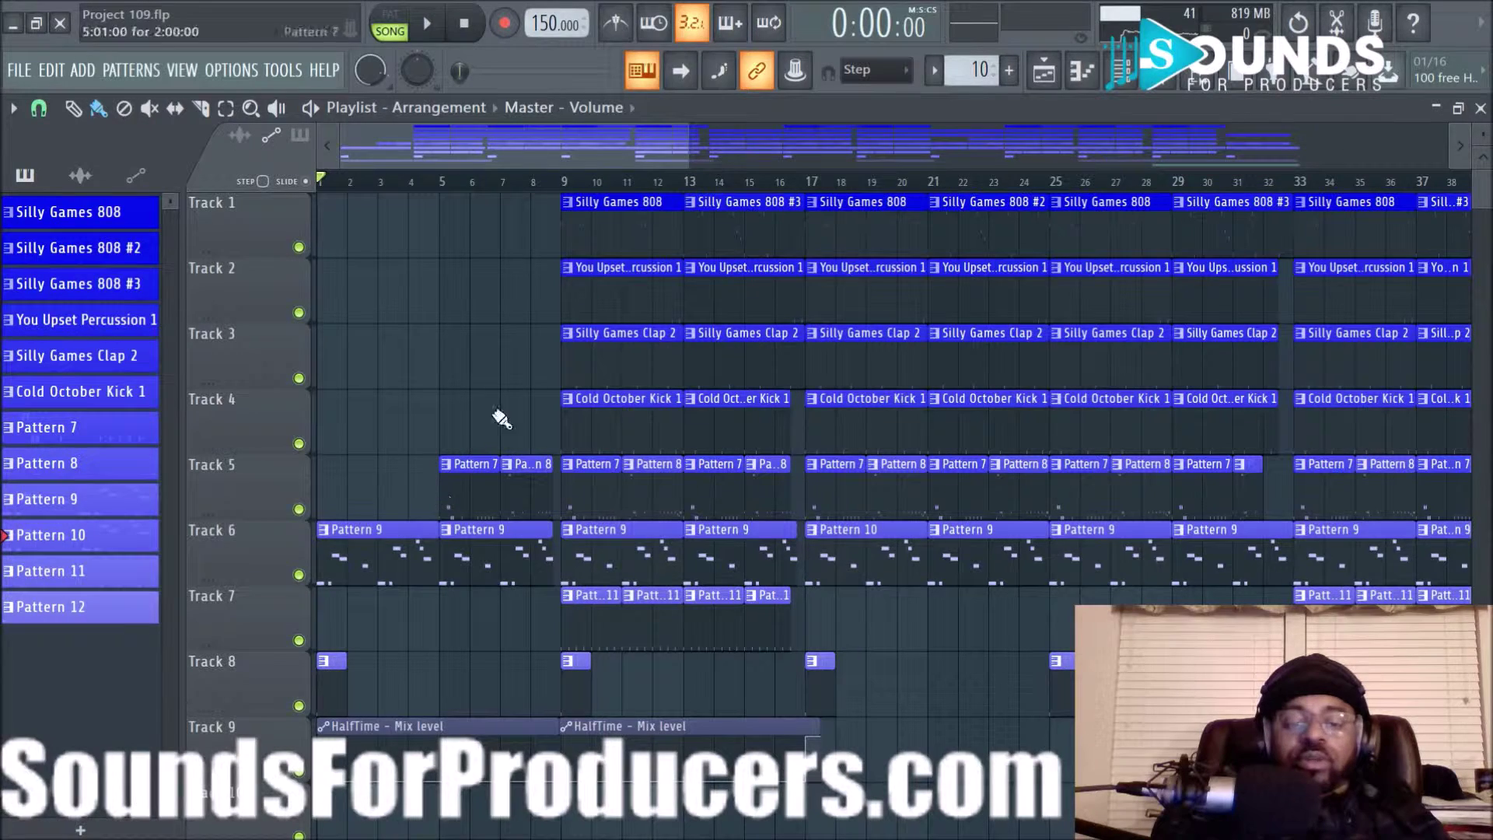
{"action": "scroll", "coordinate": [529, 187], "scroll_direction": "up", "scroll_amount": 4}
{"action": "scroll", "coordinate": [506, 146], "scroll_direction": "up", "scroll_amount": 2}
Step: Solo Track 6 in the playlist and listen to its melody patterns from the start of the song
{"action": "right_click", "coordinate": [299, 577]}
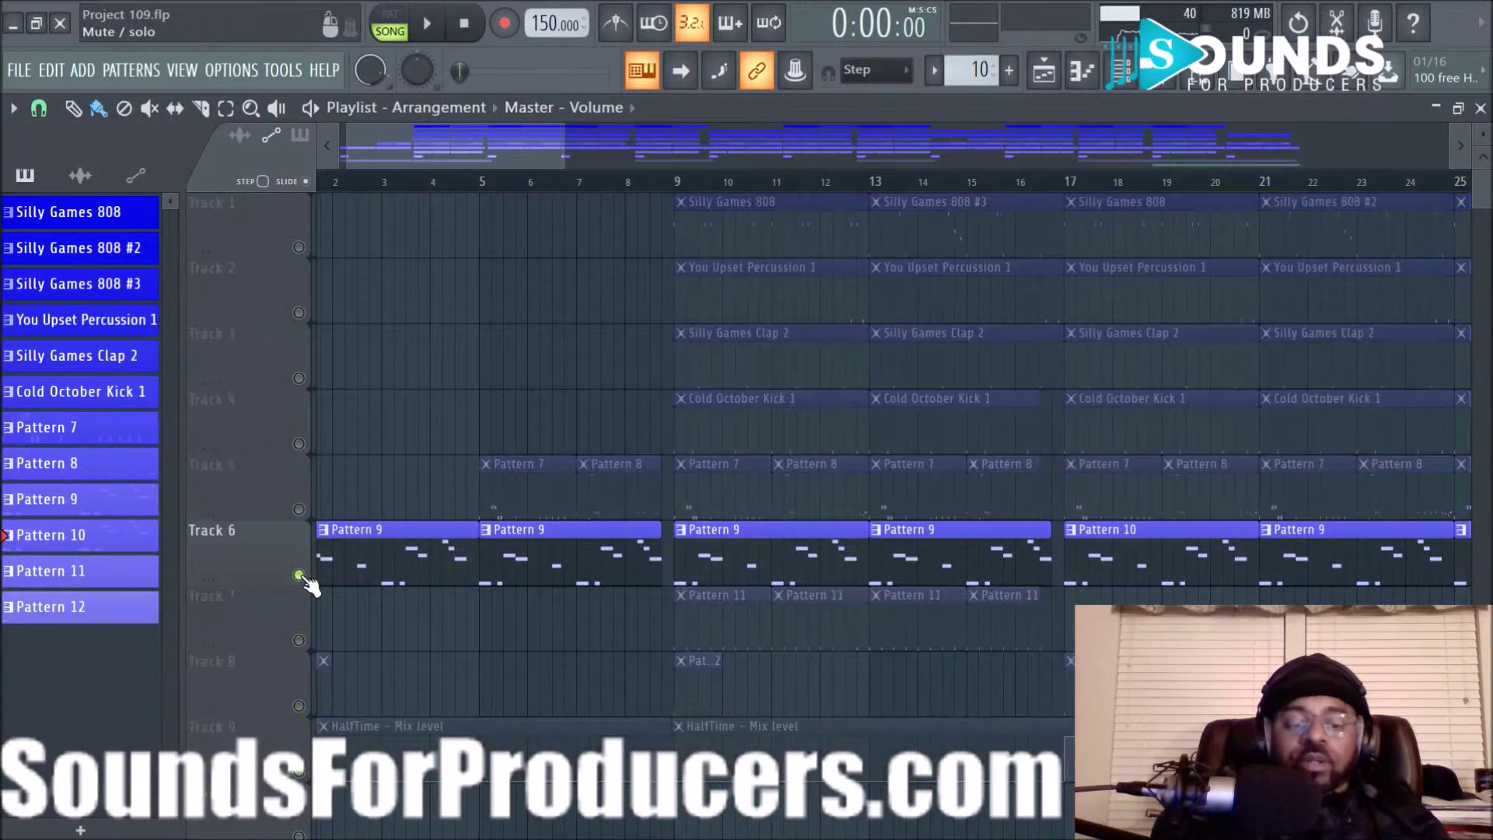
{"action": "scroll", "coordinate": [379, 146], "scroll_direction": "up", "scroll_amount": 1}
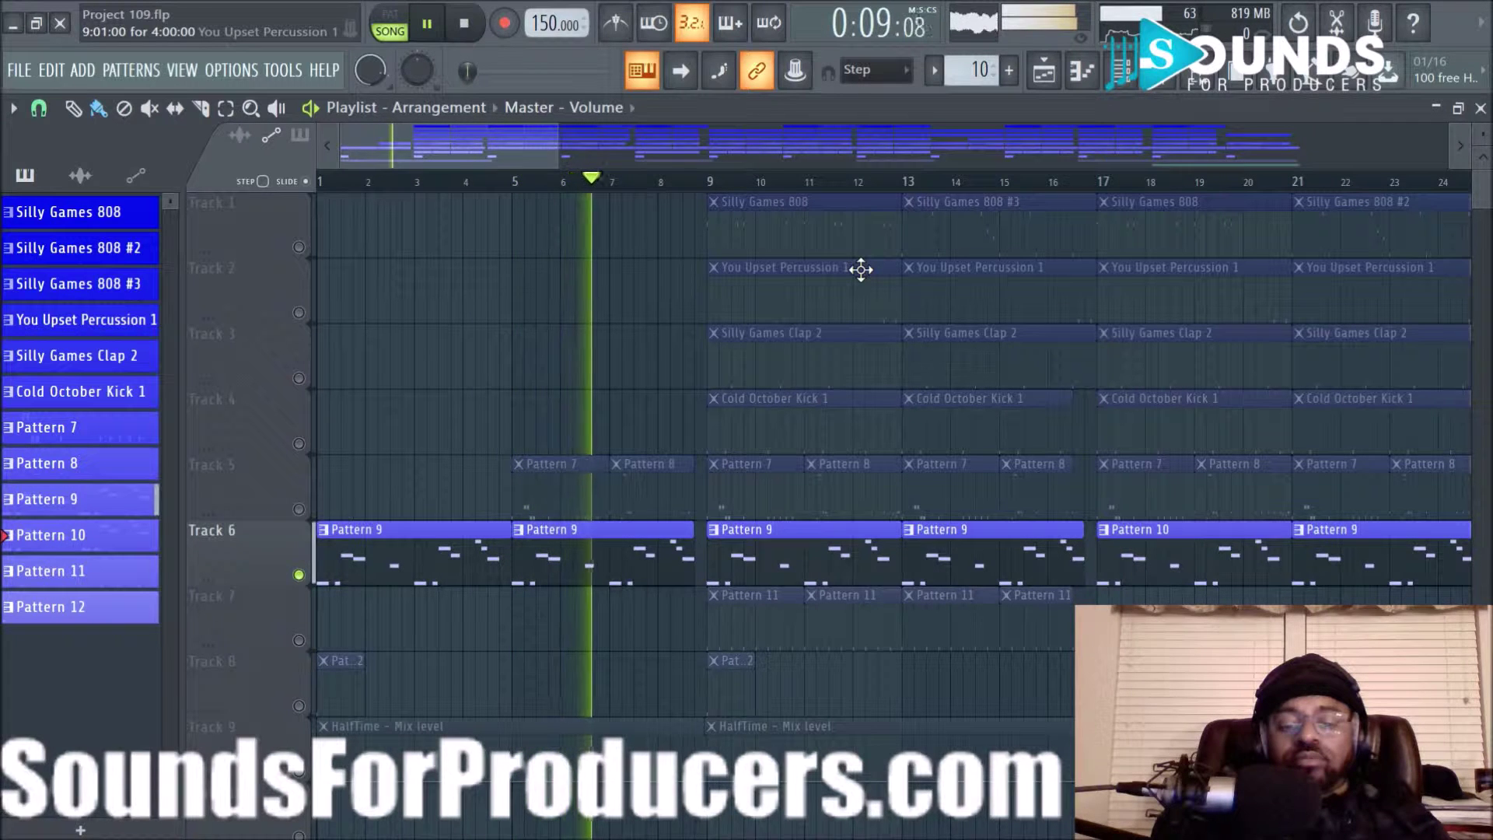
{"action": "scroll", "coordinate": [590, 188], "scroll_direction": "down", "scroll_amount": 2}
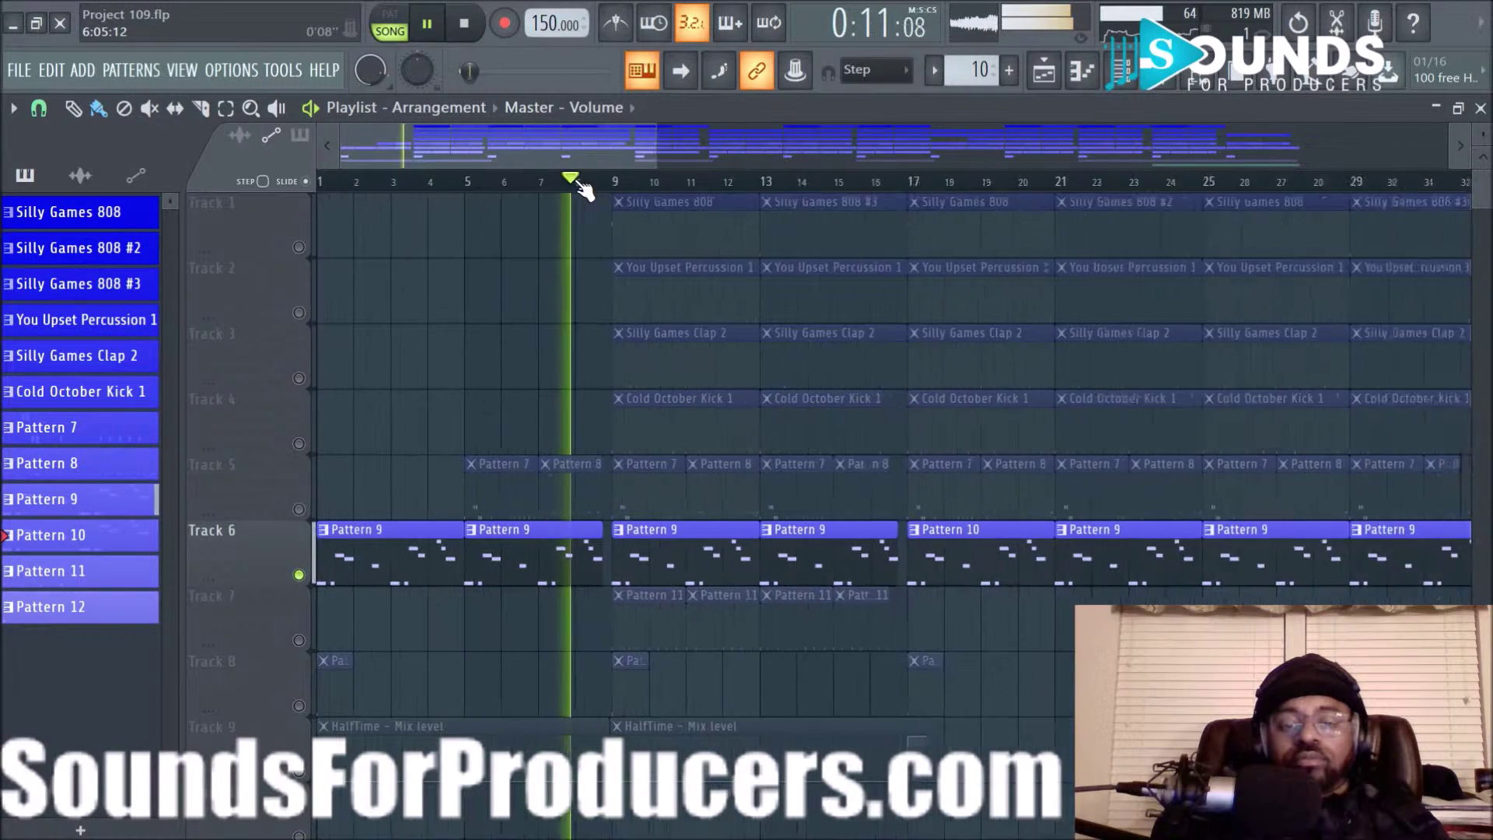
{"action": "key", "text": "space"}
Step: Open the mixer, select the Lead track and inspect the settings of the HalfTime effect in slot 1
{"action": "left_click", "coordinate": [1121, 72]}
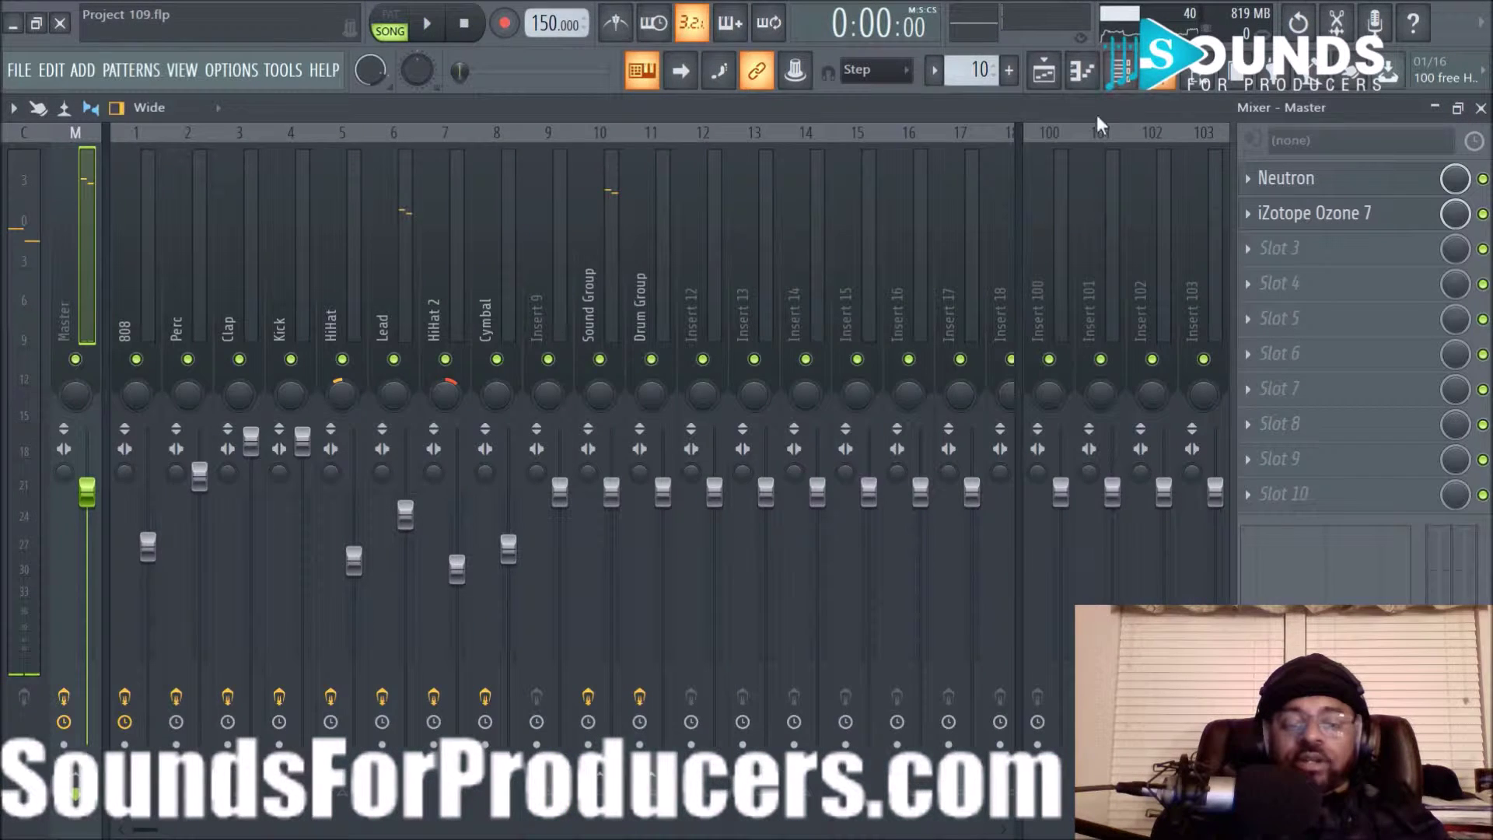
{"action": "left_click", "coordinate": [389, 264]}
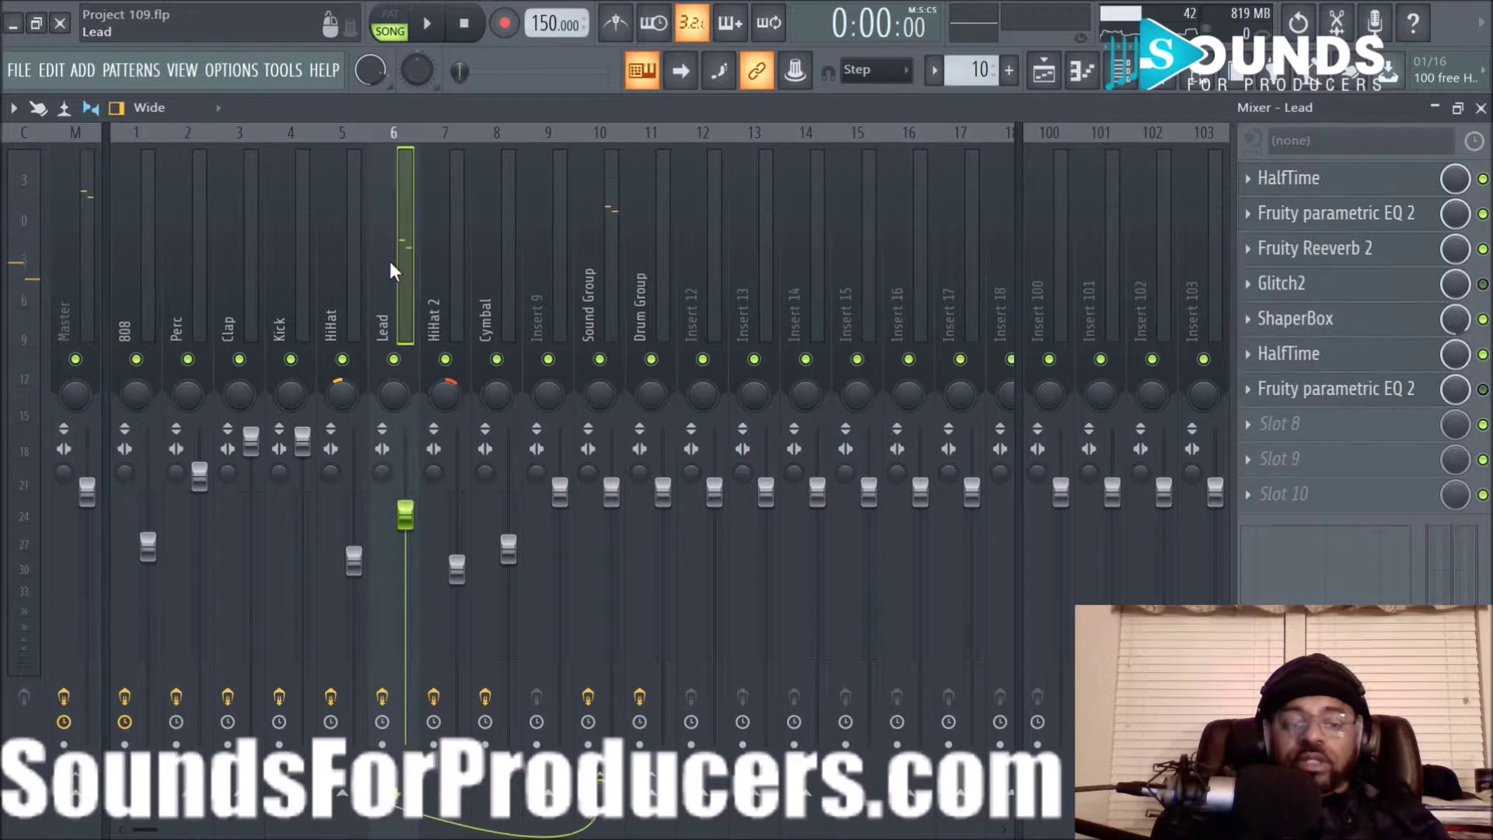
{"action": "left_click", "coordinate": [1342, 186]}
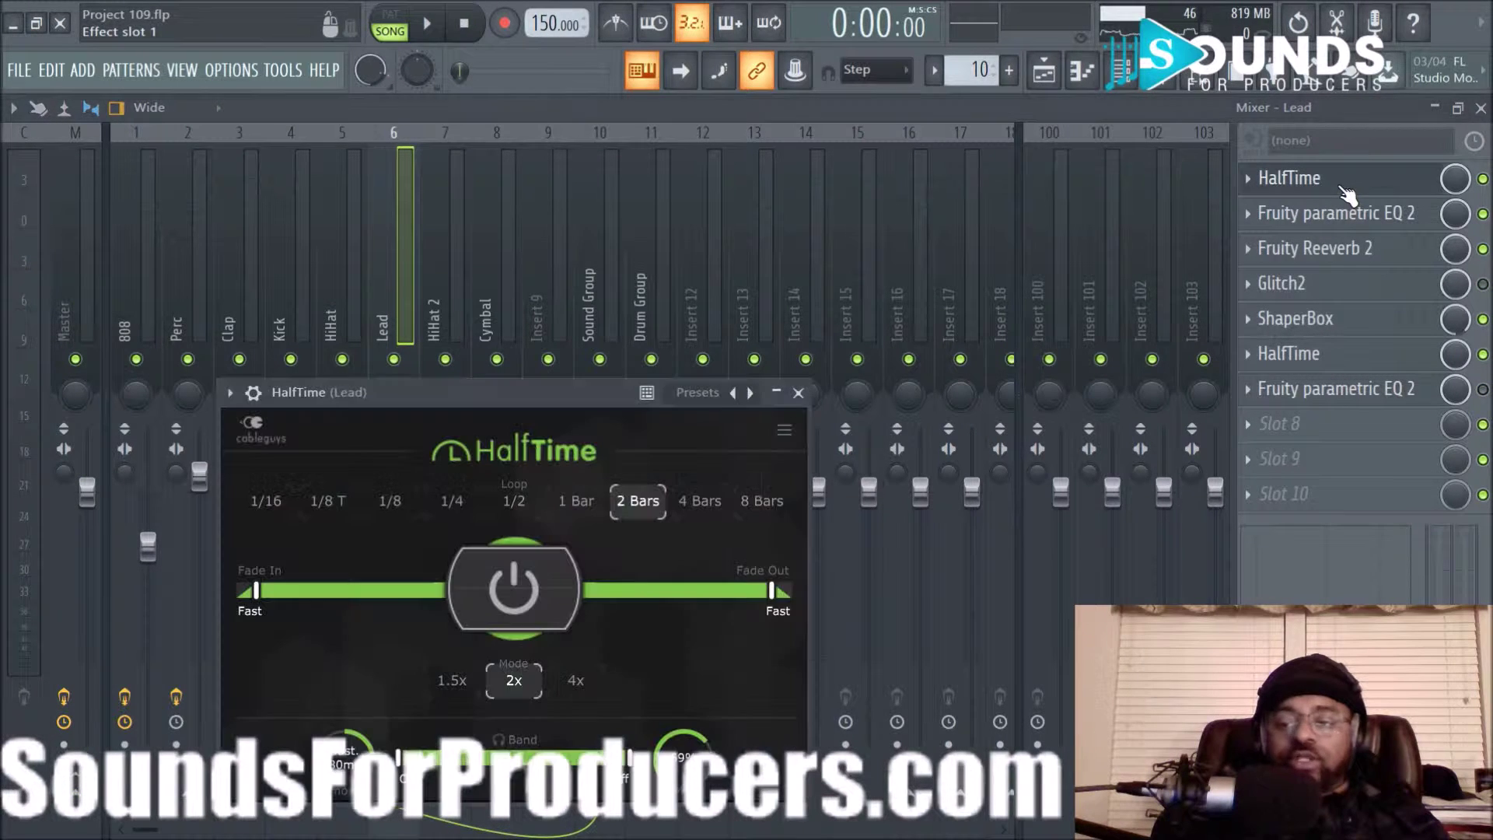
{"action": "left_click", "coordinate": [627, 504]}
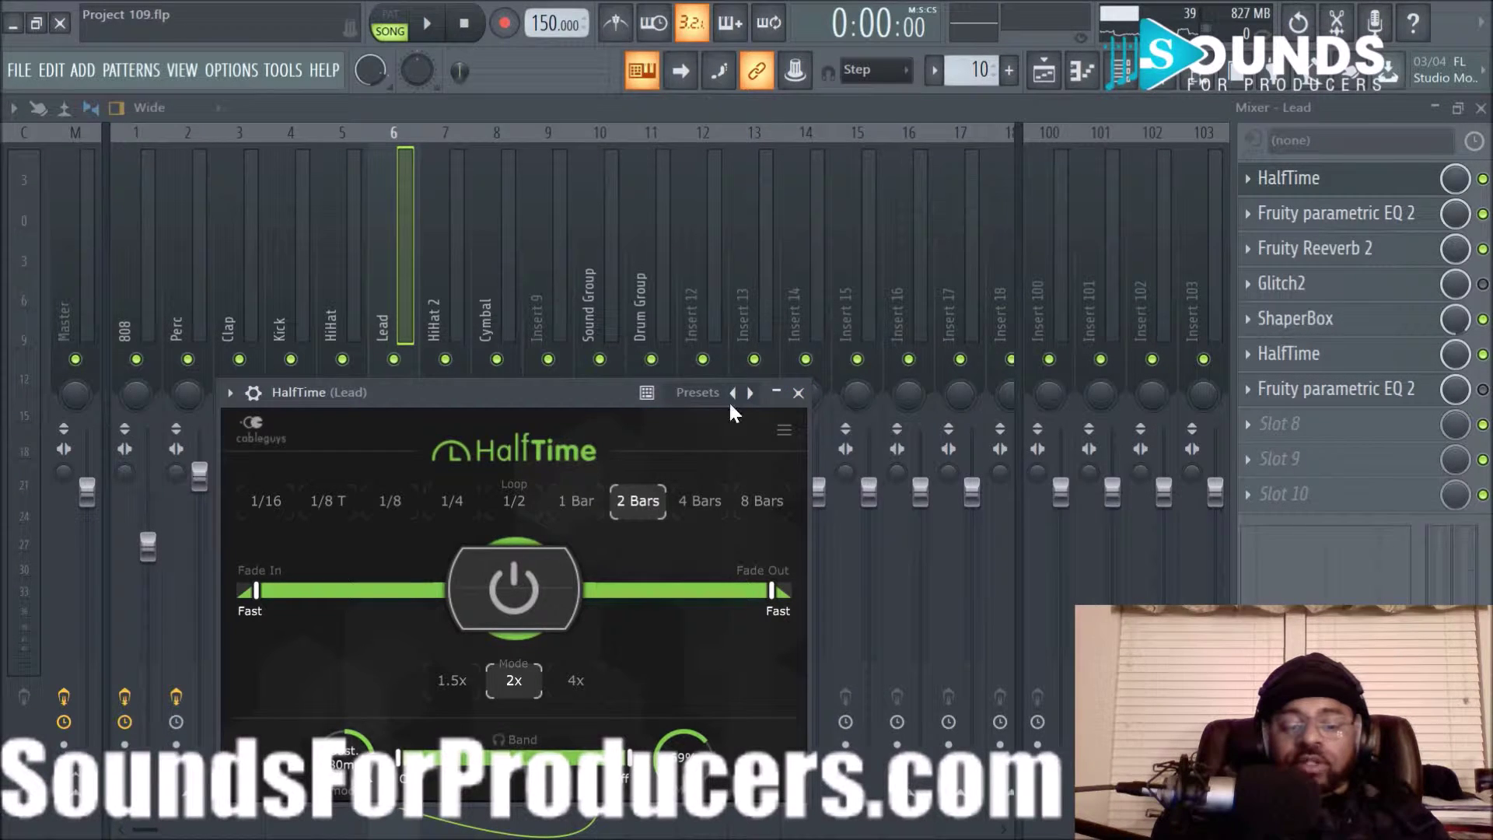
{"action": "left_click", "coordinate": [798, 392]}
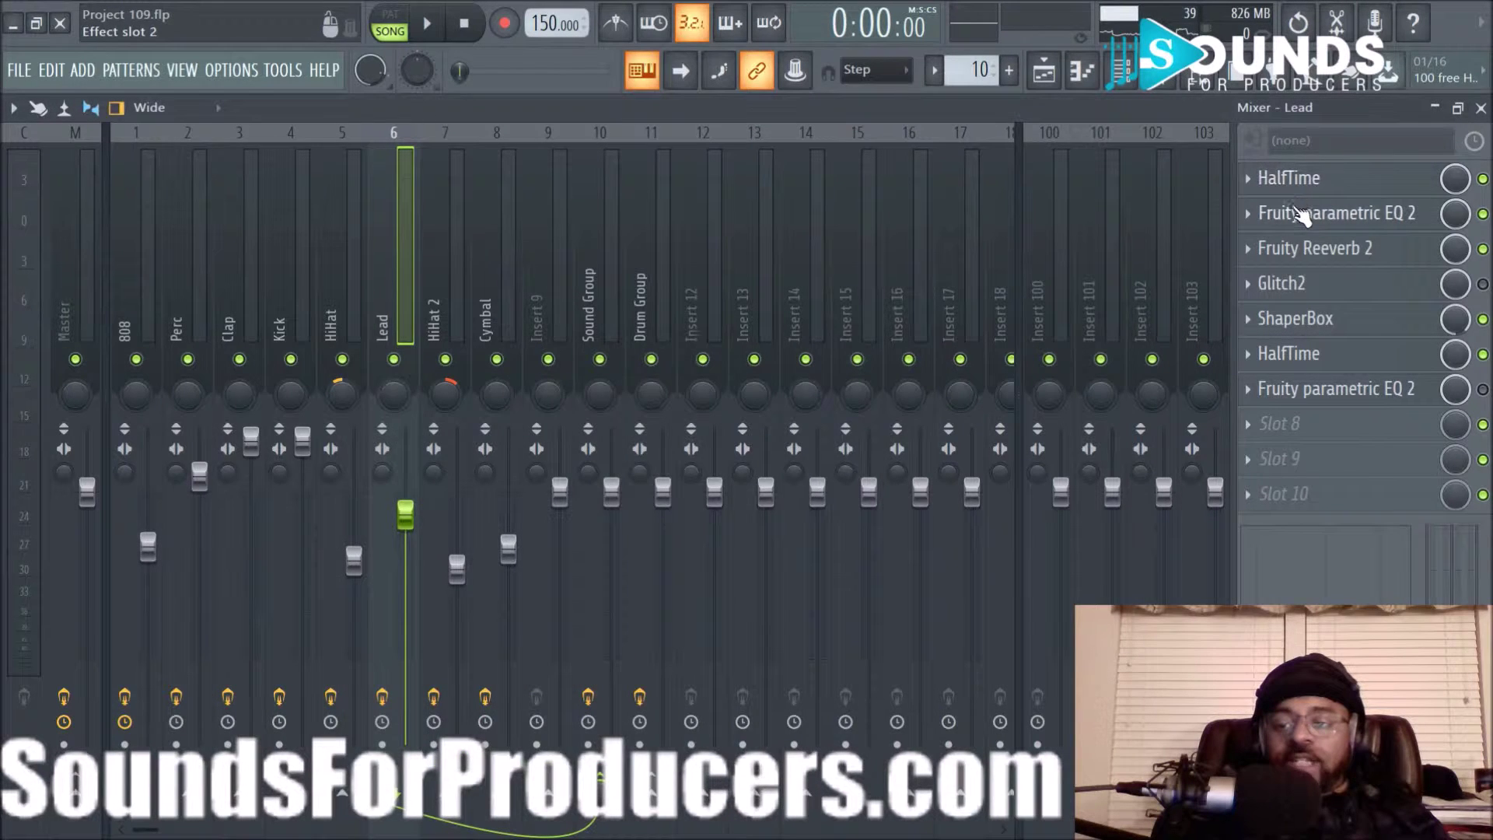
Step: Inspect the Fruity parametric EQ 2 and Fruity Reeverb 2 settings in slots 2 and 3 of the Lead track
{"action": "left_click", "coordinate": [1300, 214]}
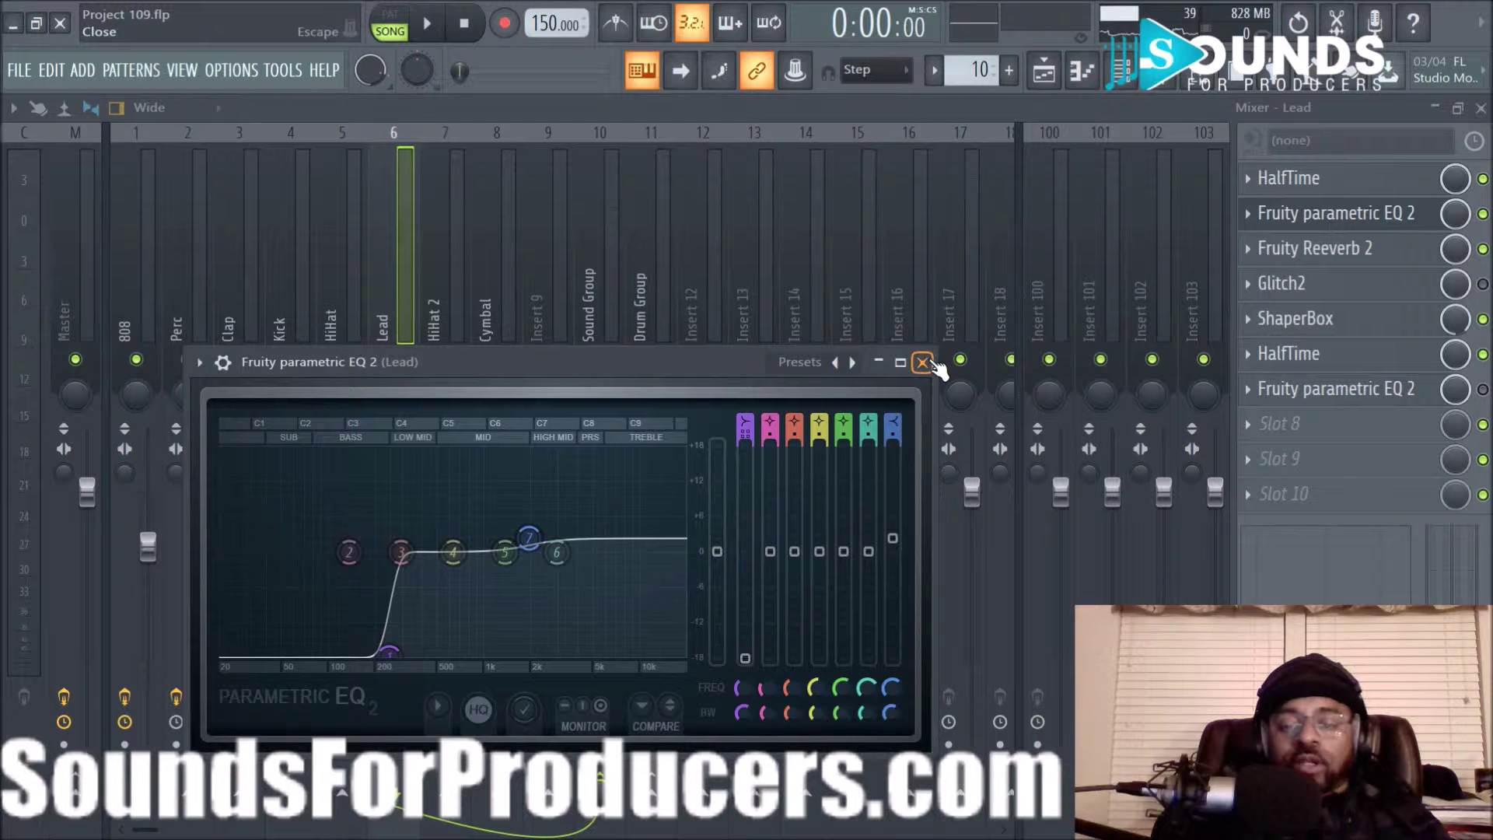
{"action": "left_click", "coordinate": [923, 362]}
{"action": "left_click", "coordinate": [1311, 248]}
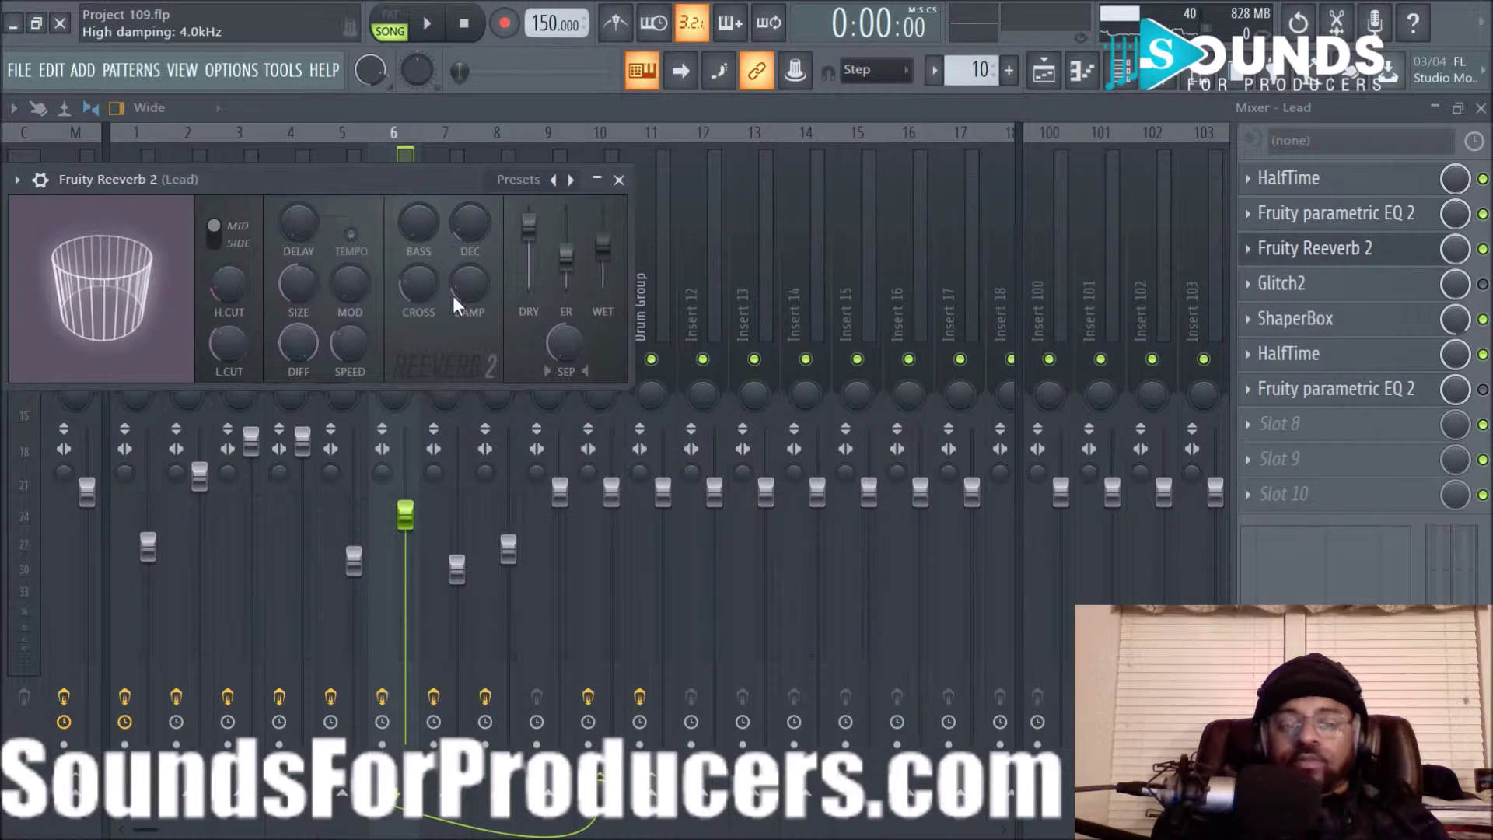
{"action": "left_click", "coordinate": [619, 181]}
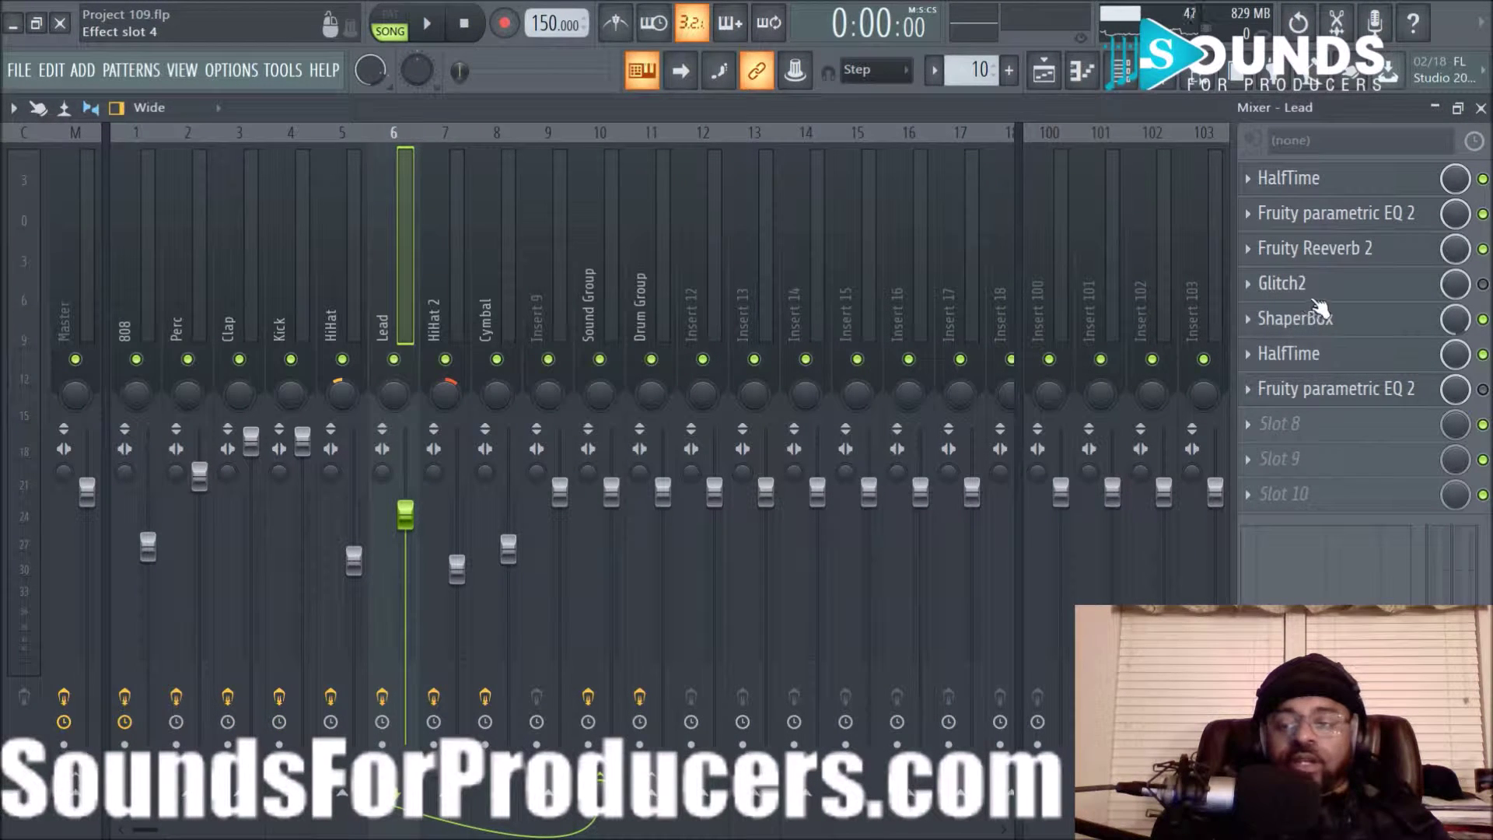
Step: Inspect the Lead track's Glitch2 effect and the Time and Width sections of its ShaperBox
{"action": "left_click", "coordinate": [1337, 286]}
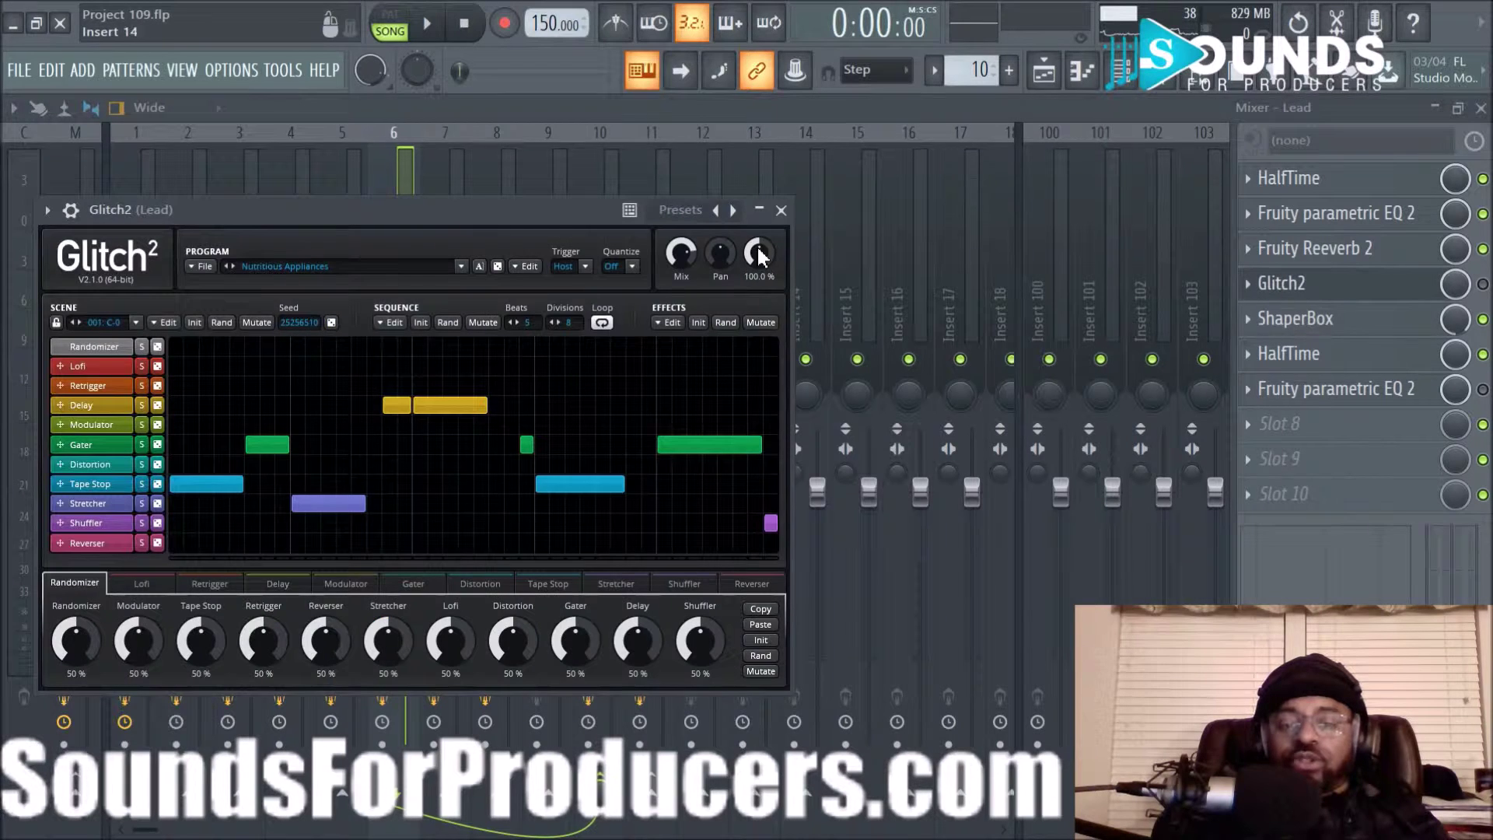
{"action": "left_click", "coordinate": [781, 211]}
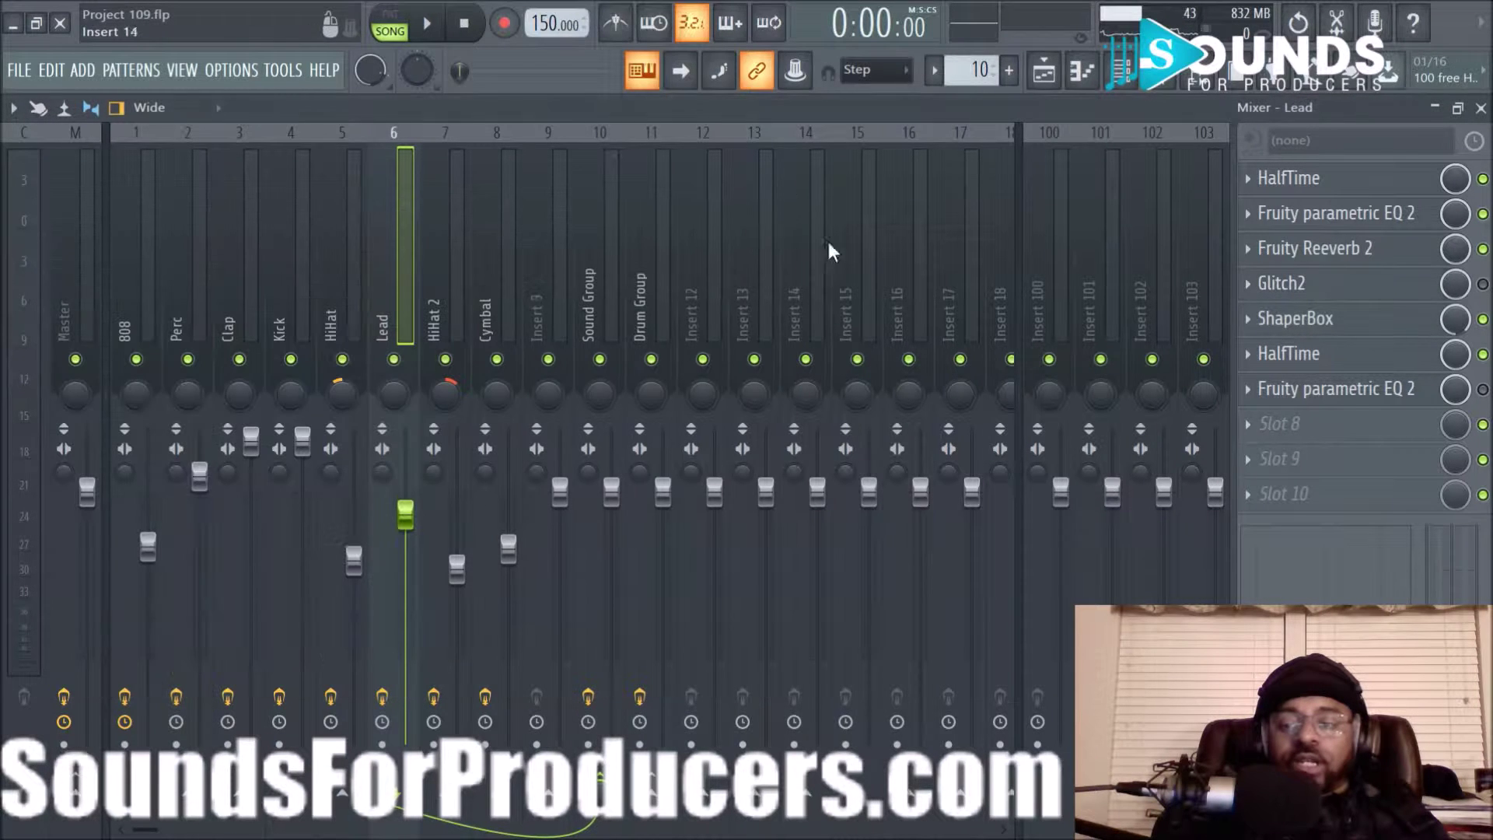
{"action": "left_click", "coordinate": [1342, 320]}
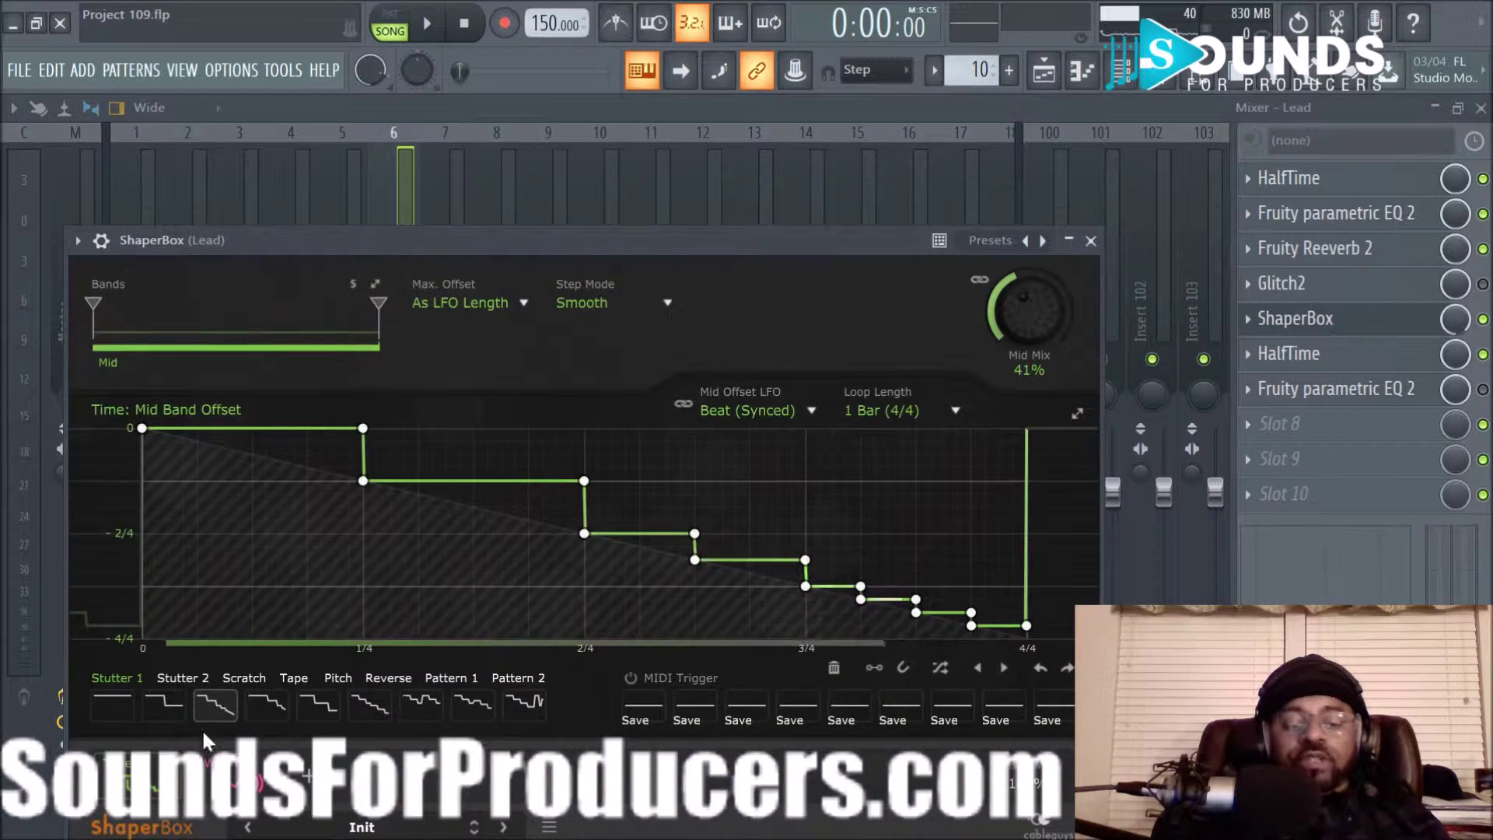
{"action": "left_click", "coordinate": [245, 780]}
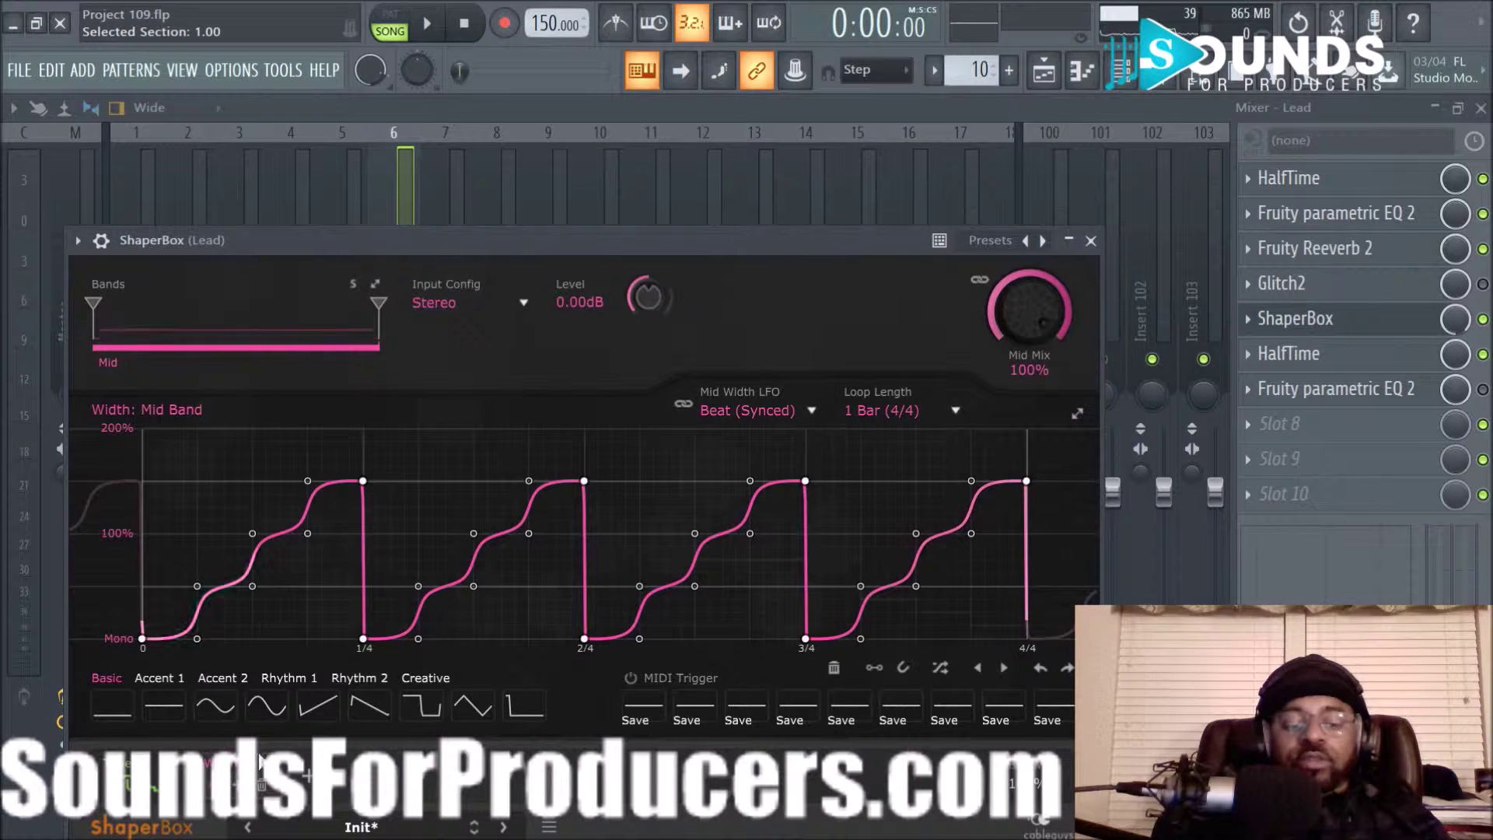
{"action": "left_click", "coordinate": [1091, 240]}
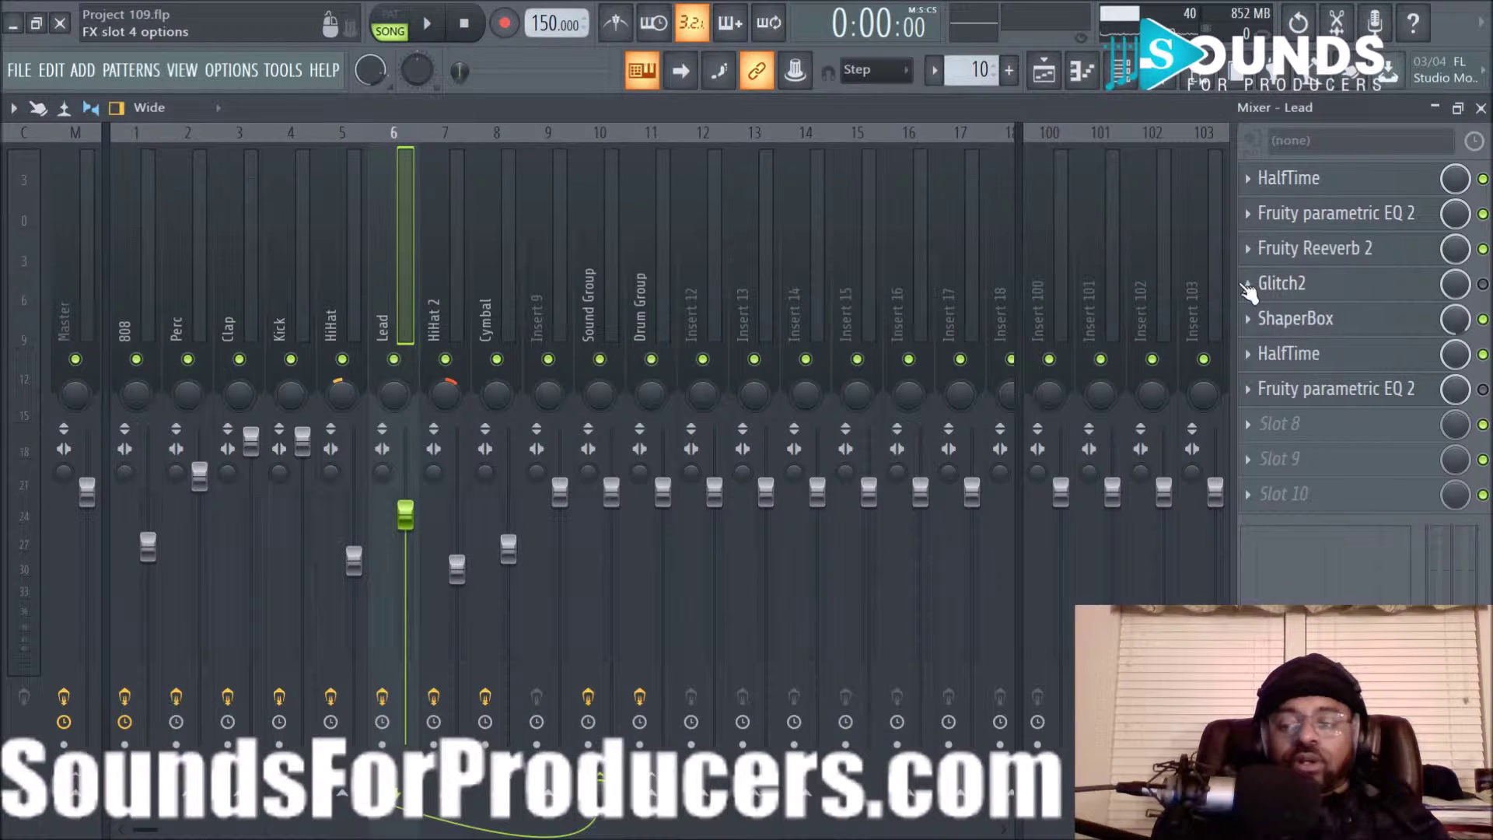
Step: Solo the Lead mixer track, compare its sound with the effects bypassed and enabled, and release the solo
{"action": "right_click", "coordinate": [393, 359]}
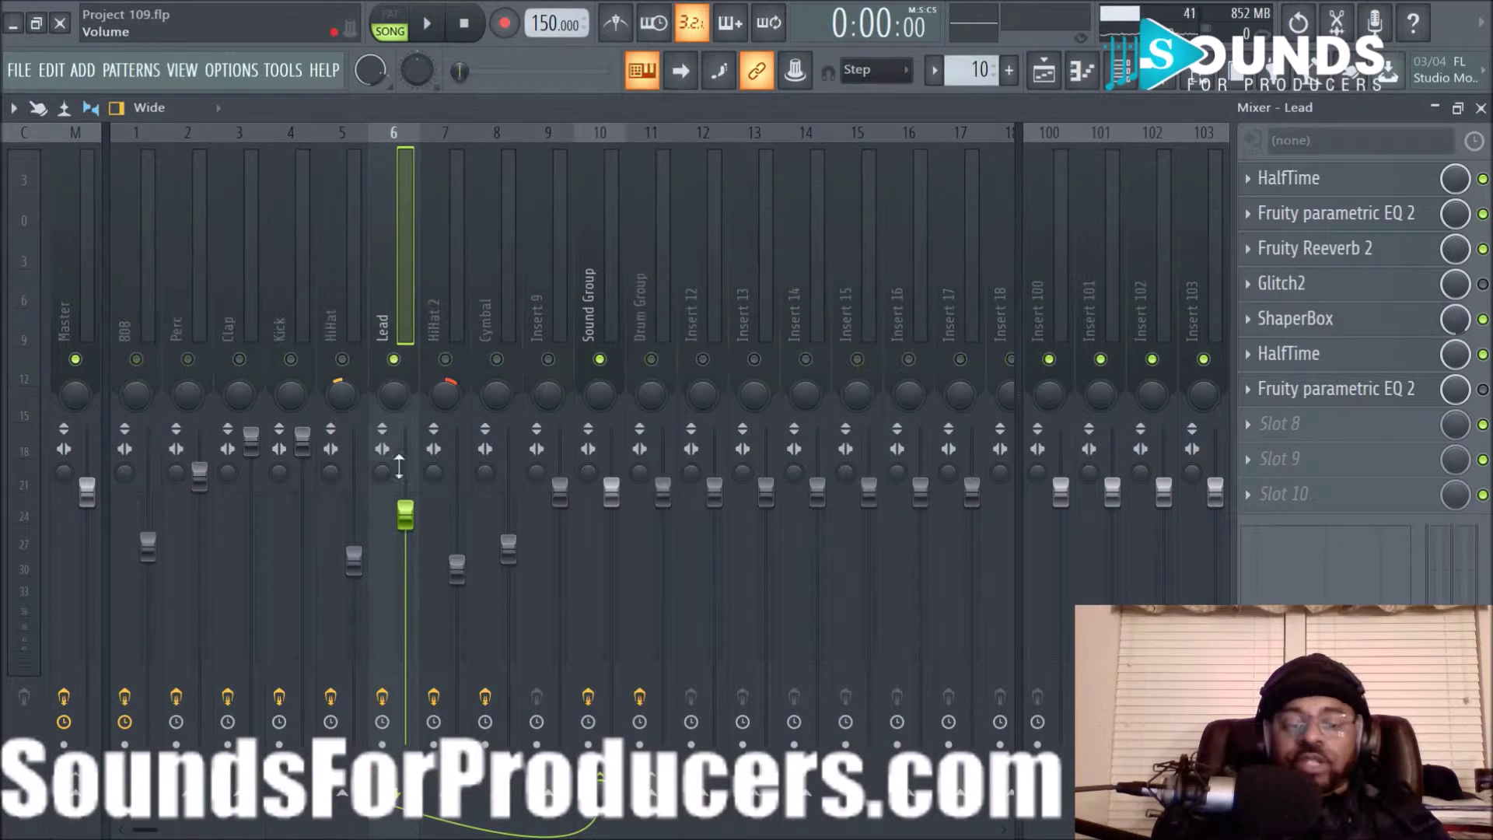
{"action": "left_click", "coordinate": [382, 697]}
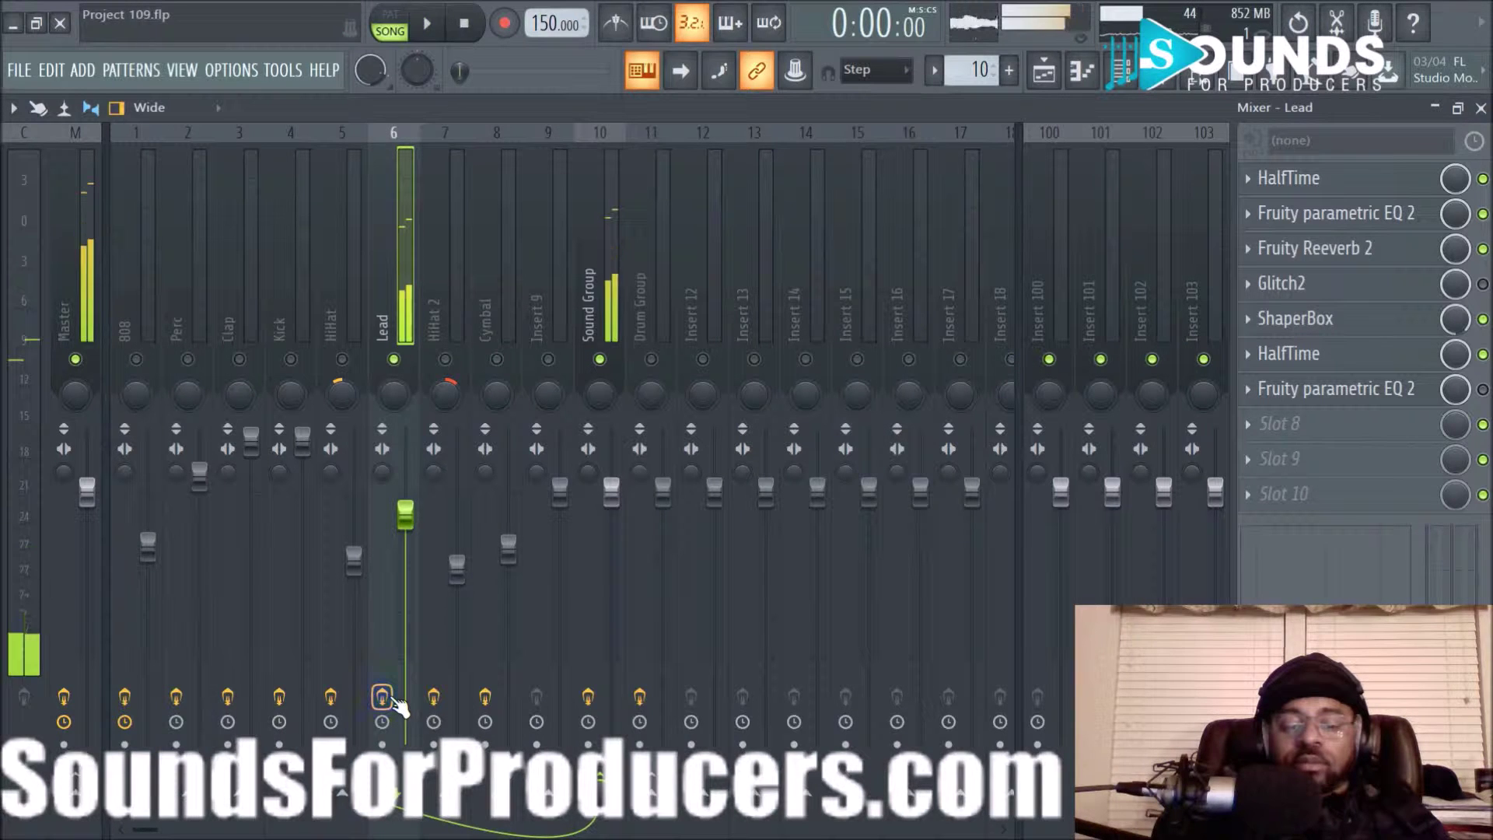
{"action": "key", "text": "space"}
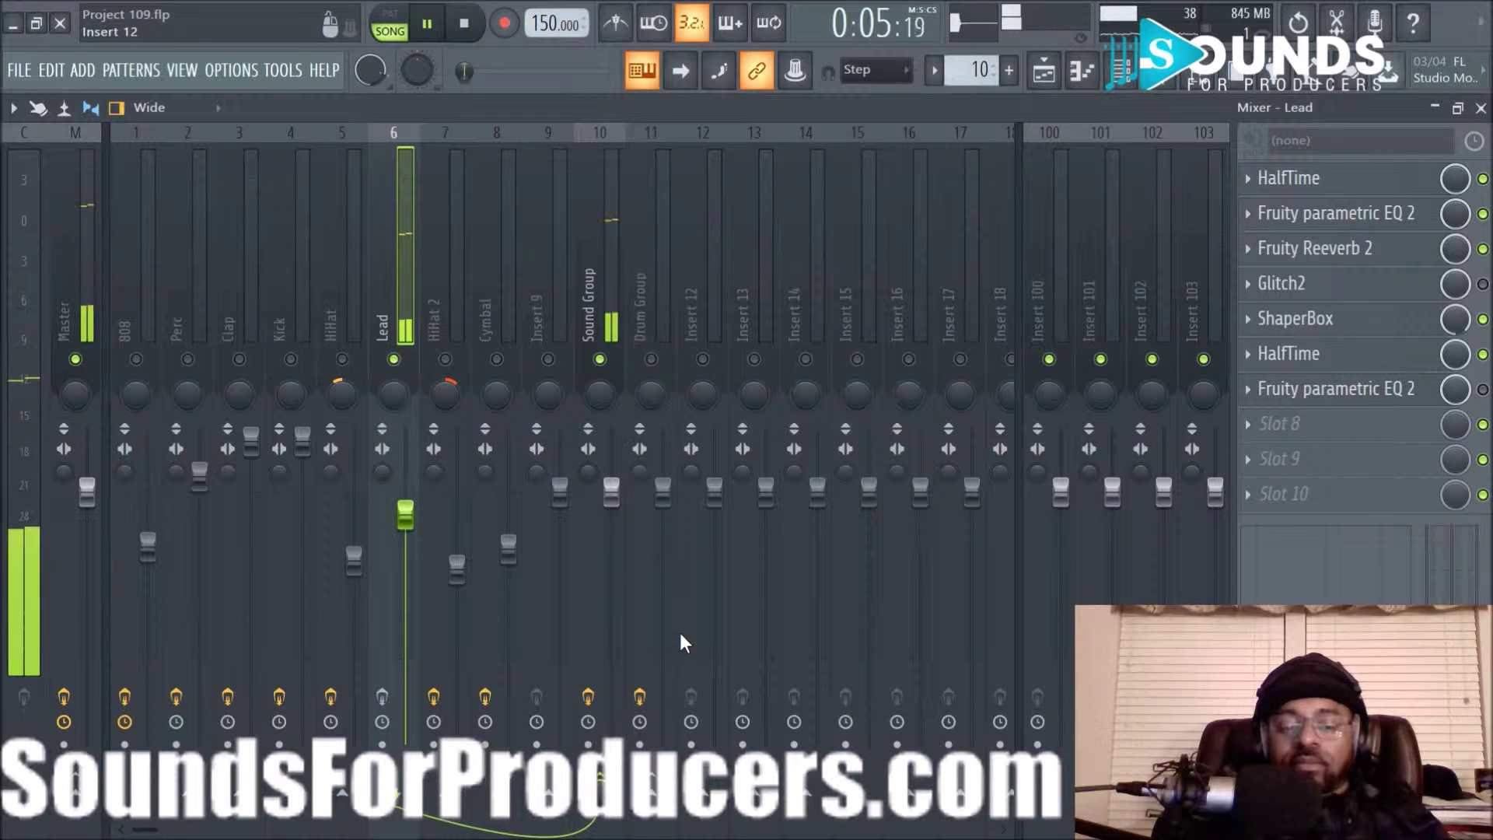
{"action": "key", "text": "space"}
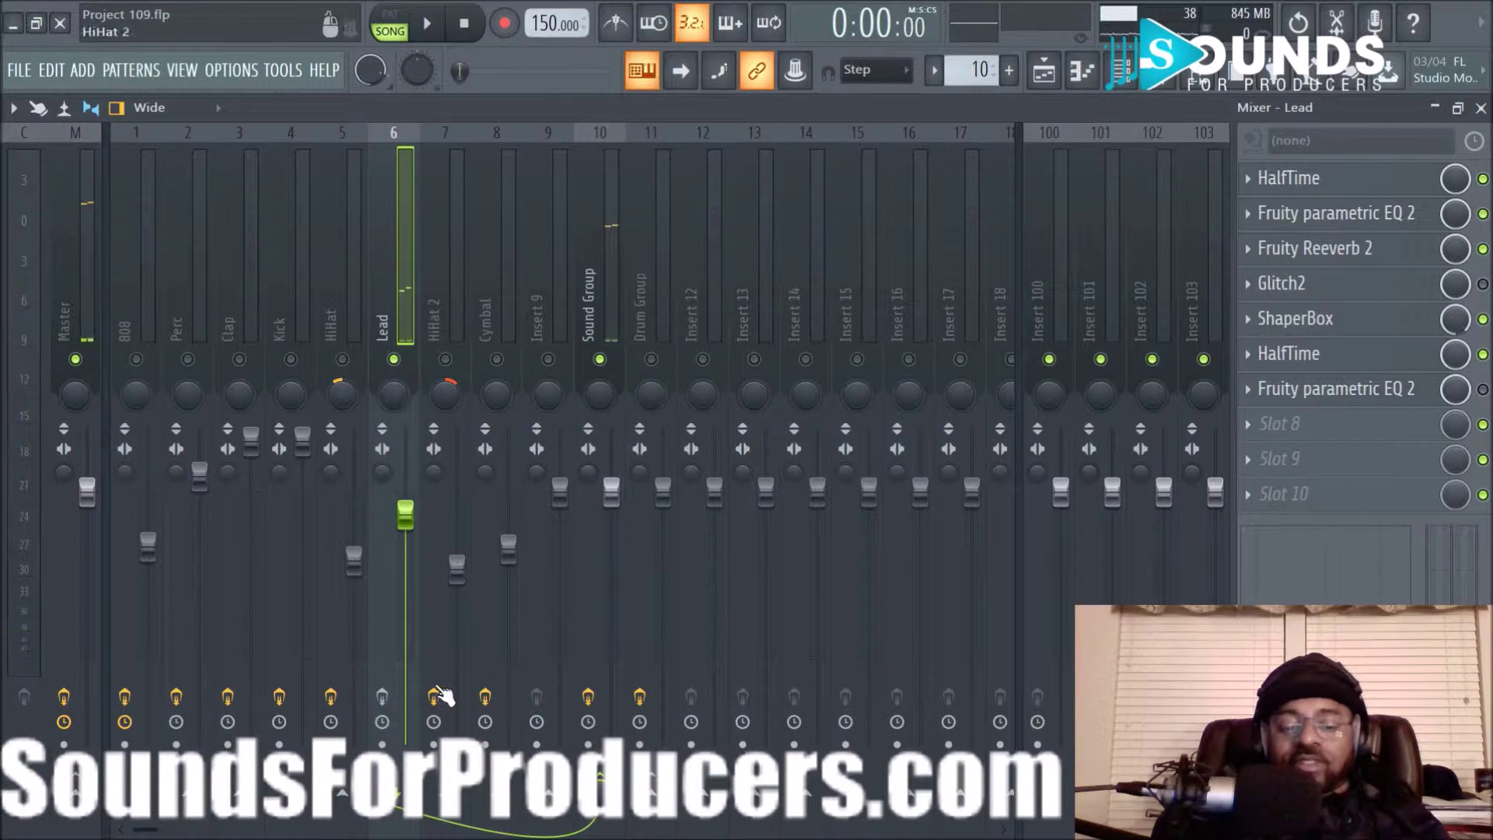
{"action": "key", "text": "space"}
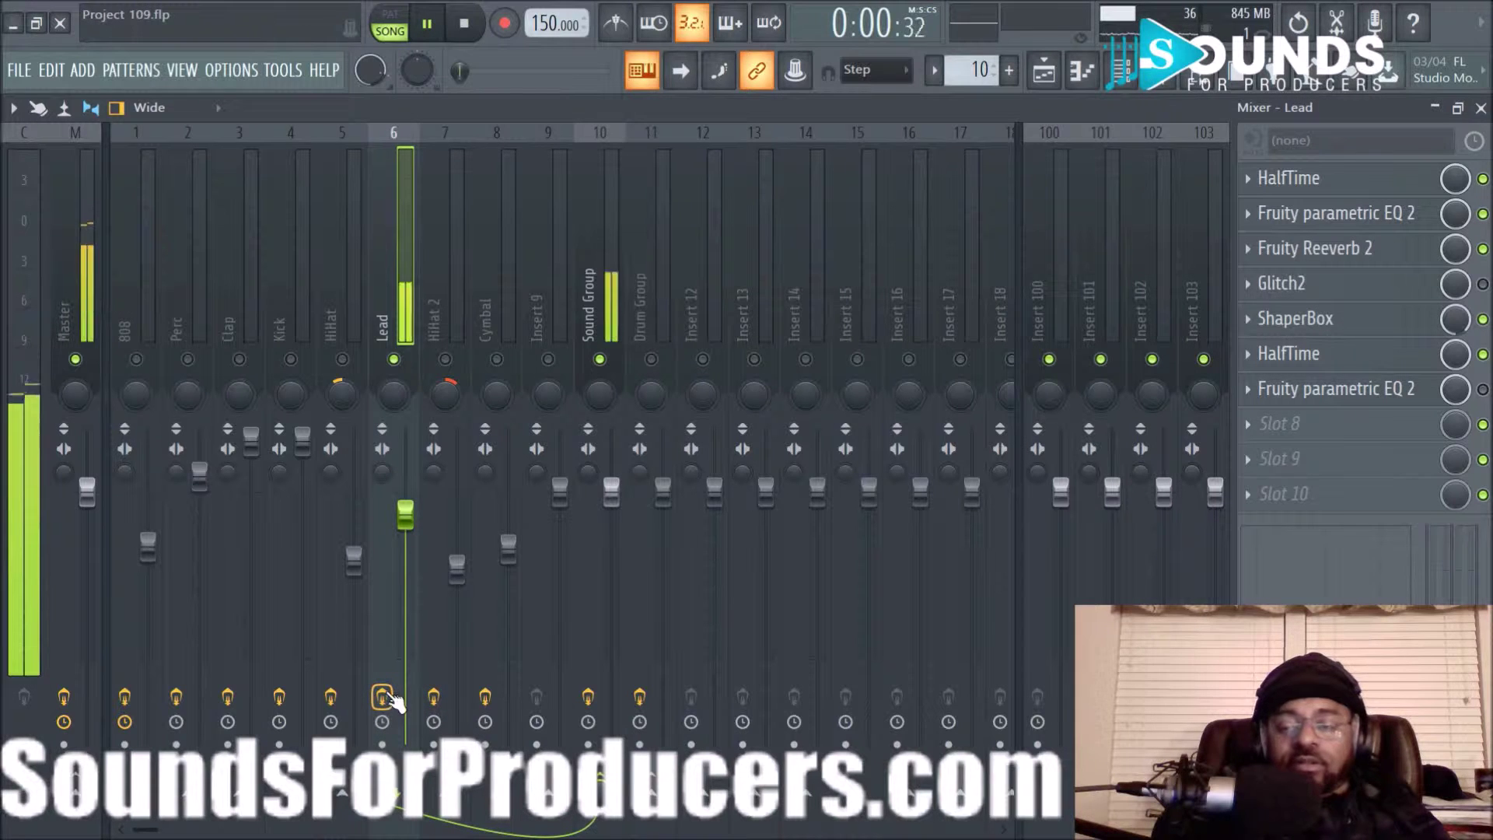
{"action": "left_click", "coordinate": [465, 33]}
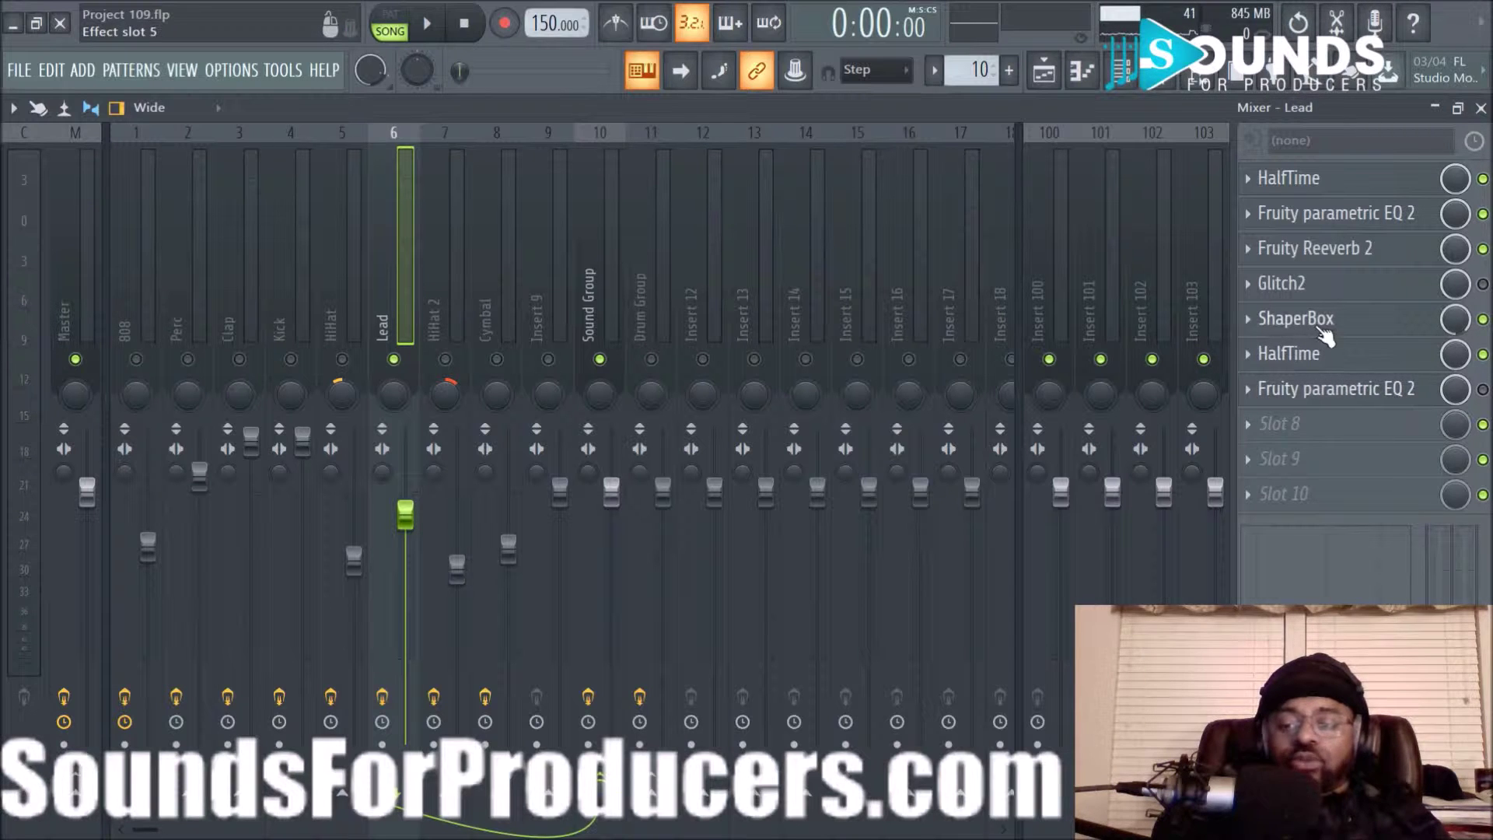
{"action": "right_click", "coordinate": [393, 359]}
Step: Try moving the Lead track's first HalfTime effect to slot 10, and check the second HalfTime's settings
{"action": "left_click_drag", "start_coordinate": [1390, 259], "coordinate": [1369, 495]}
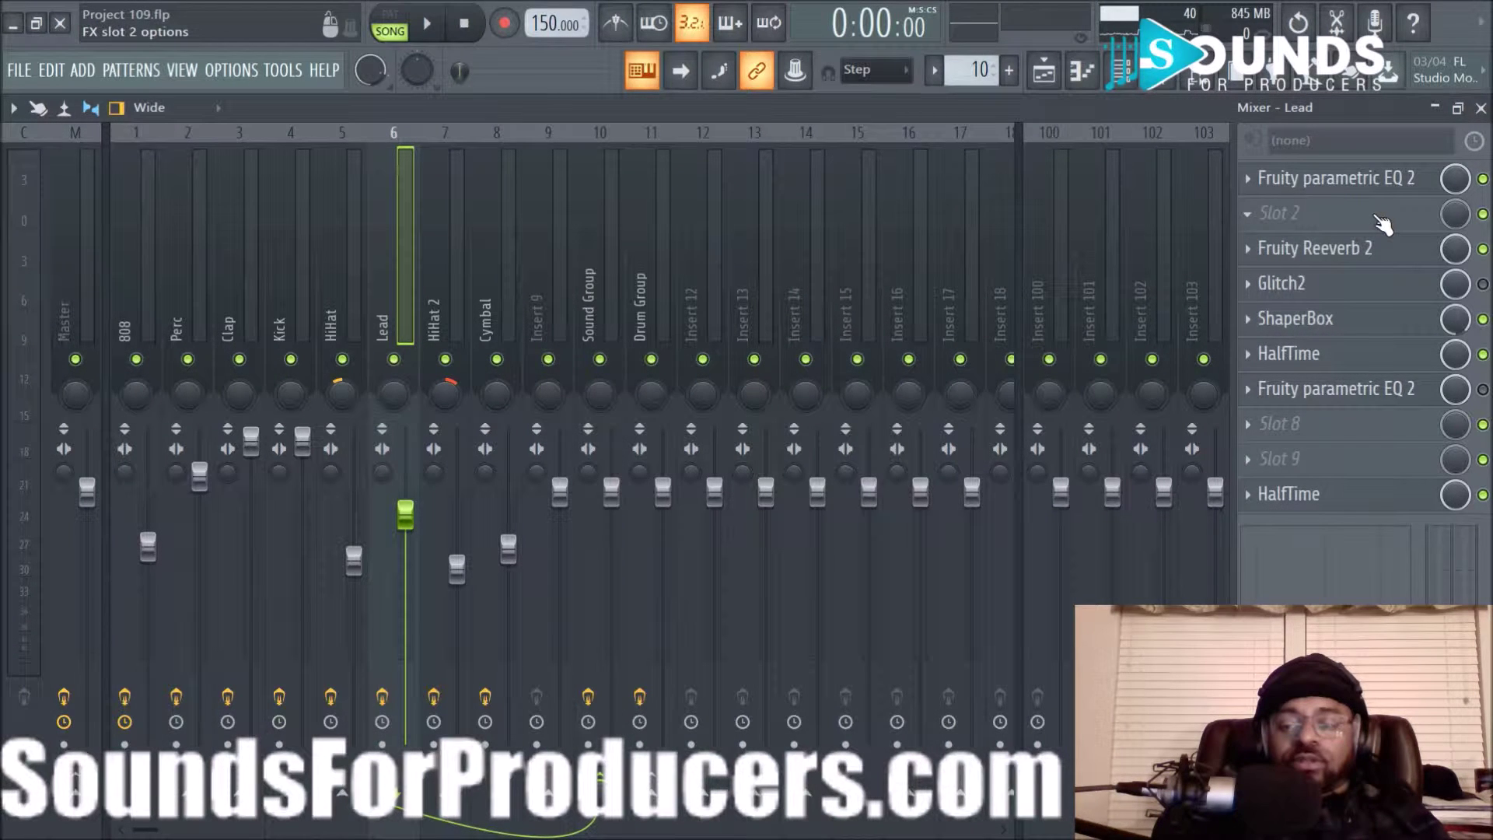
{"action": "left_click_drag", "start_coordinate": [1383, 225], "coordinate": [1382, 189]}
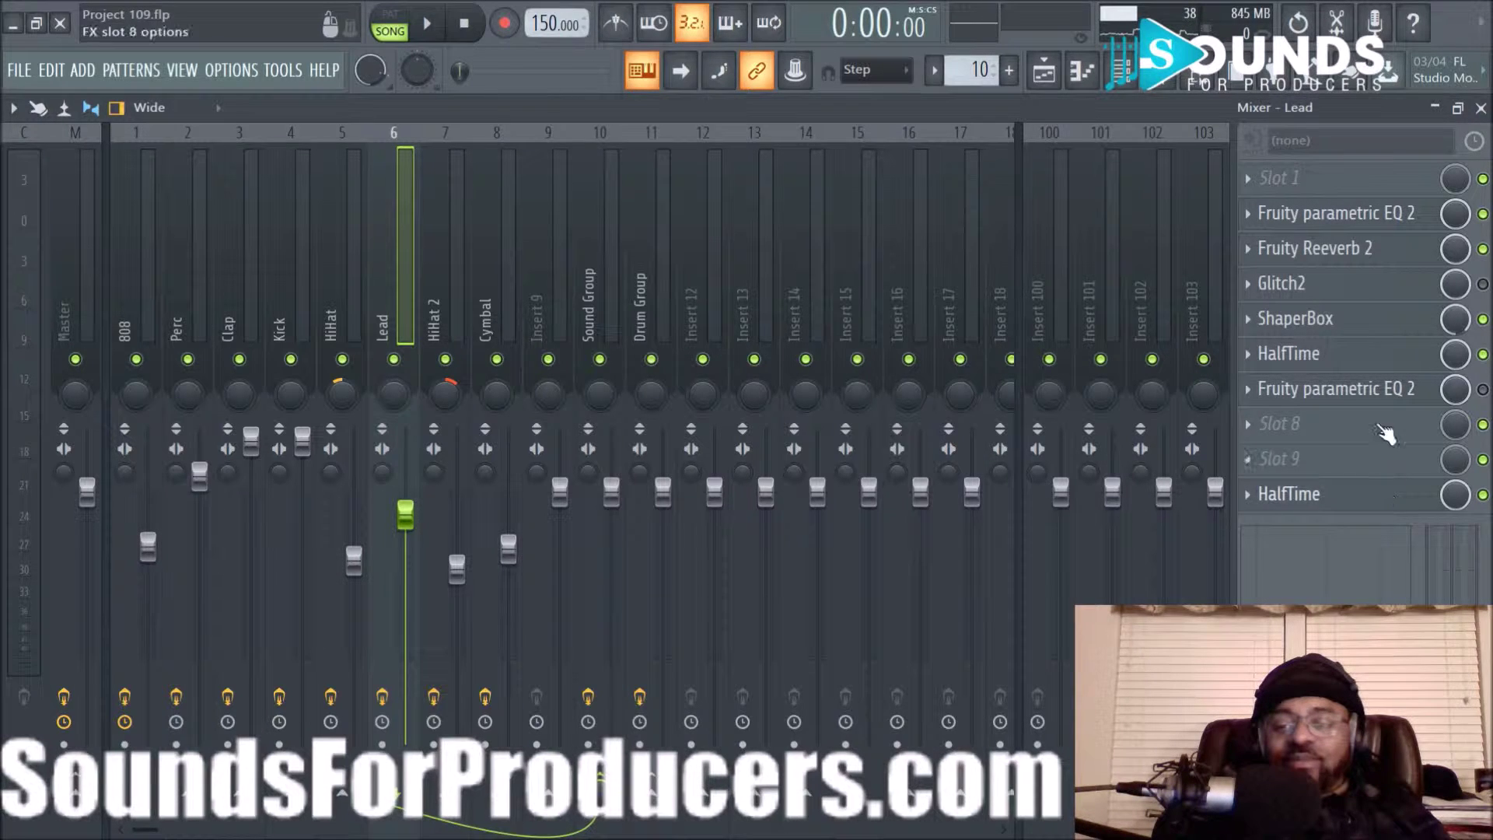
{"action": "left_click", "coordinate": [1349, 355]}
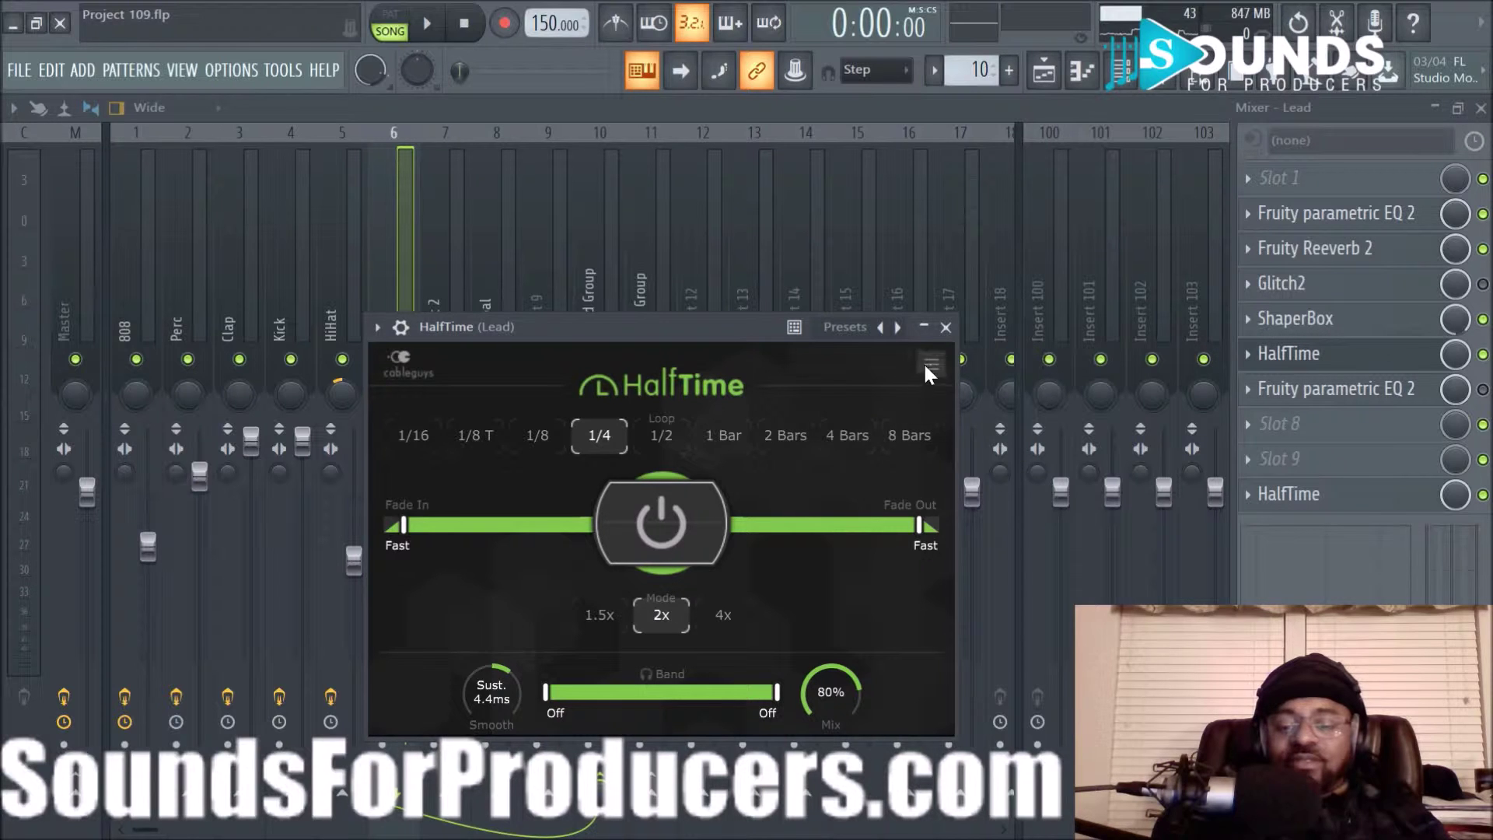
{"action": "left_click", "coordinate": [945, 328]}
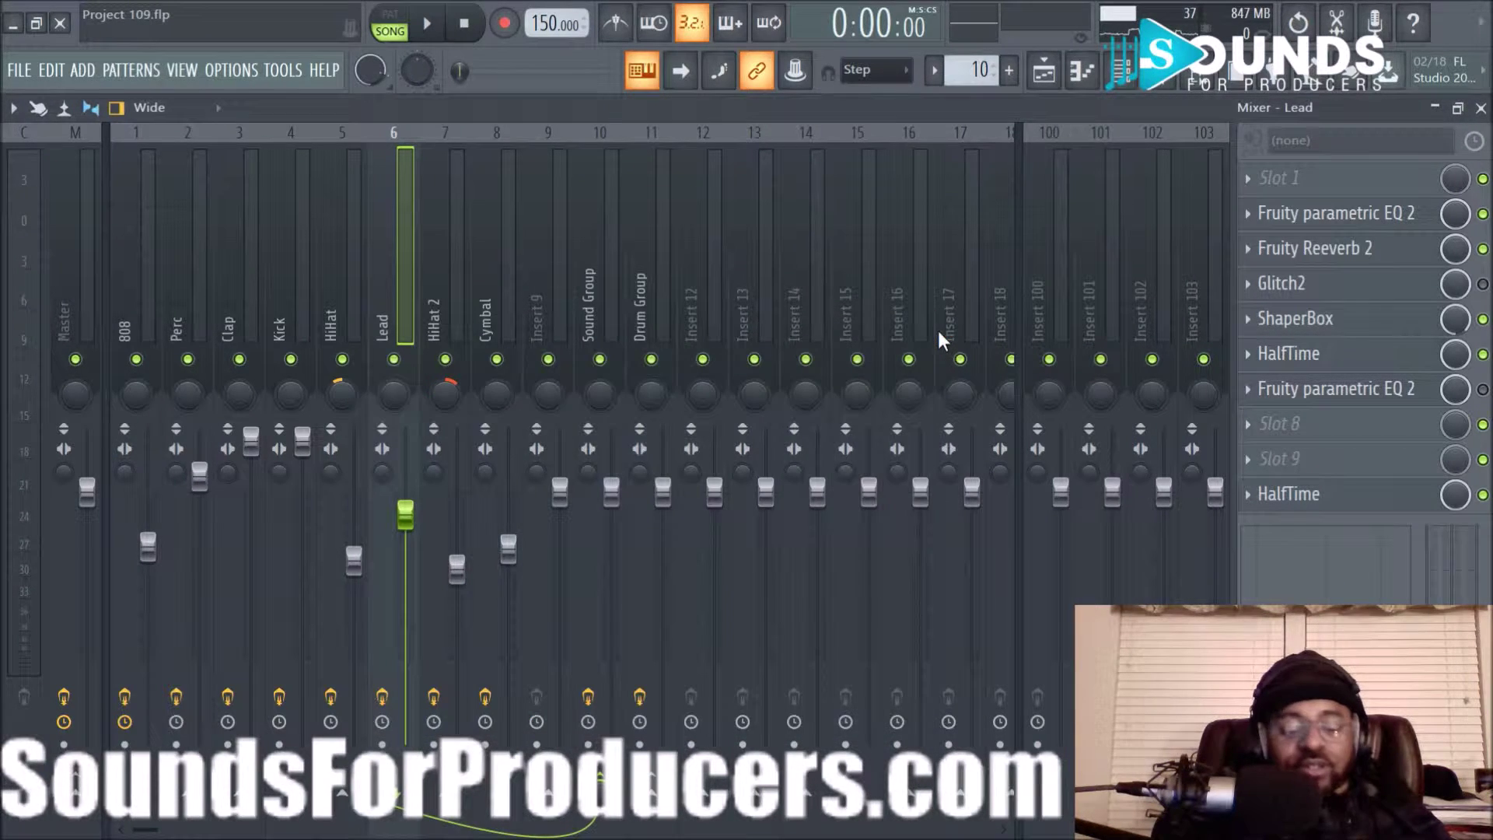
{"action": "key", "text": "ctrl+z"}
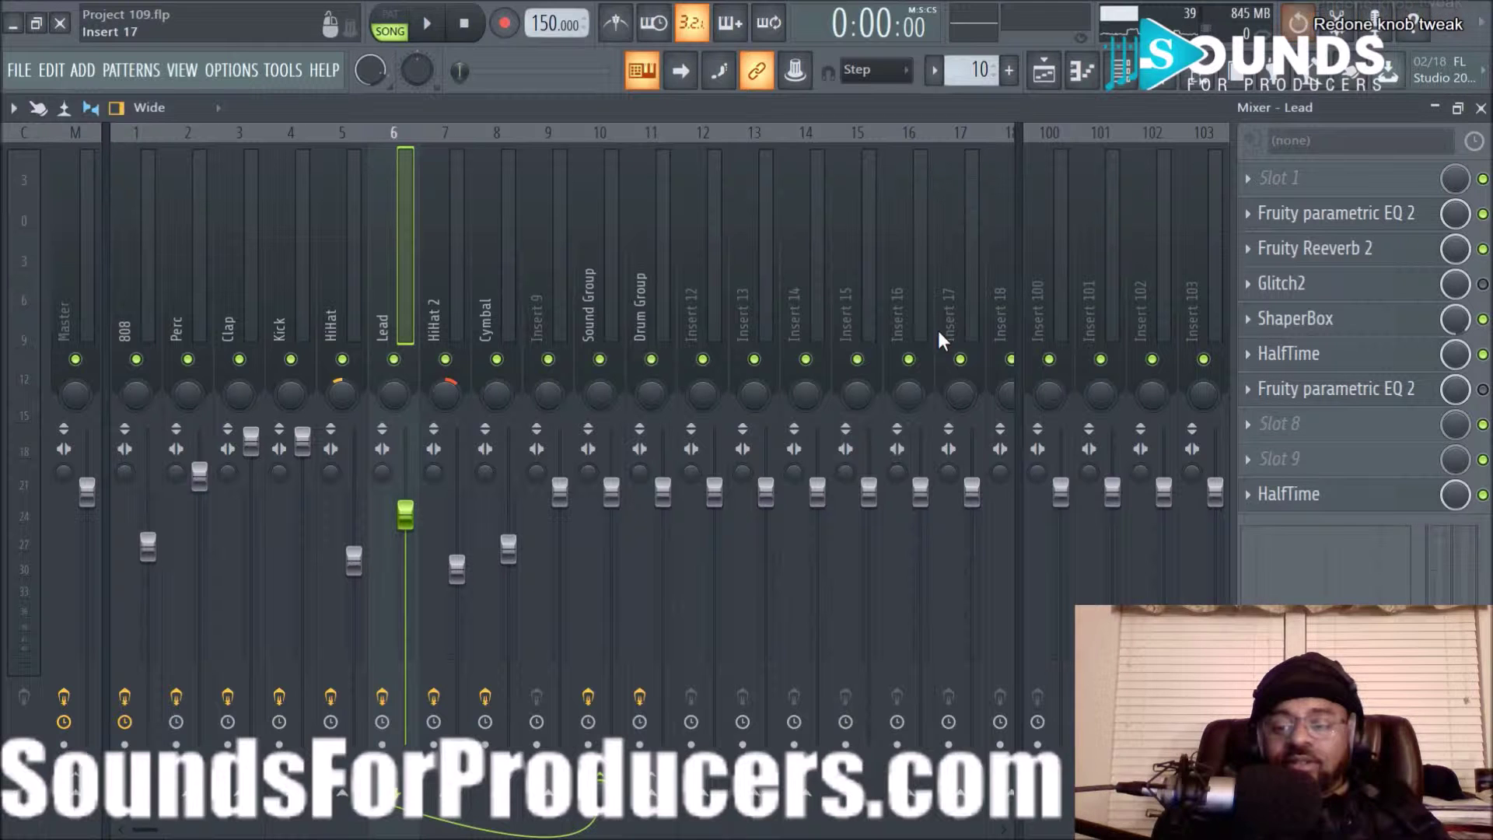
Step: Move the Lead track's HalfTime from slot 10 back to slot 1 and shift the remaining effects up into slots 2 to 7 during playback
{"action": "left_click_drag", "start_coordinate": [1362, 504], "coordinate": [1361, 178]}
{"action": "key", "text": "space"}
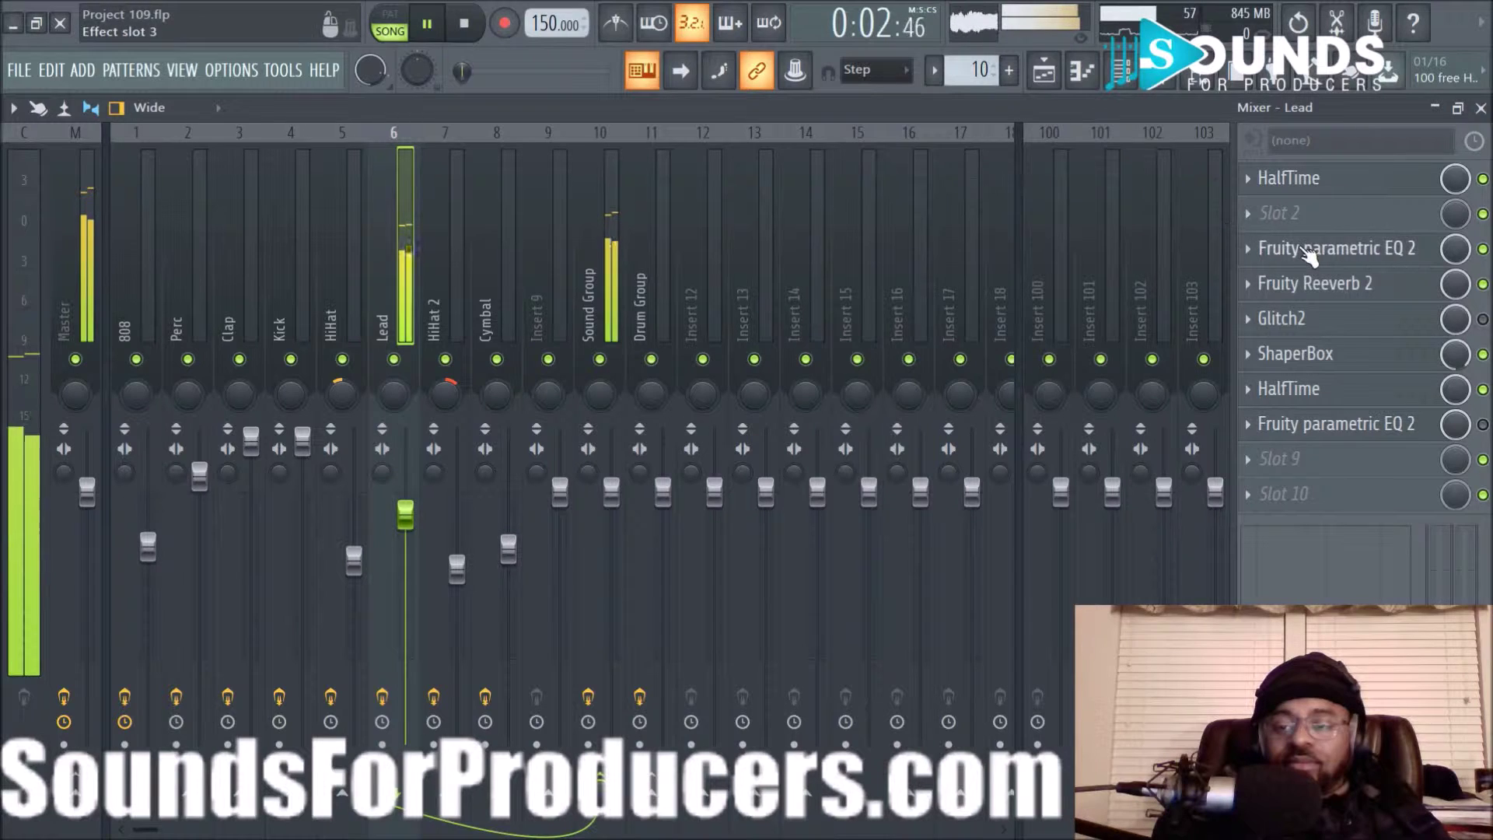
{"action": "left_click_drag", "start_coordinate": [1304, 247], "coordinate": [1307, 218]}
{"action": "left_click_drag", "start_coordinate": [1313, 285], "coordinate": [1315, 251]}
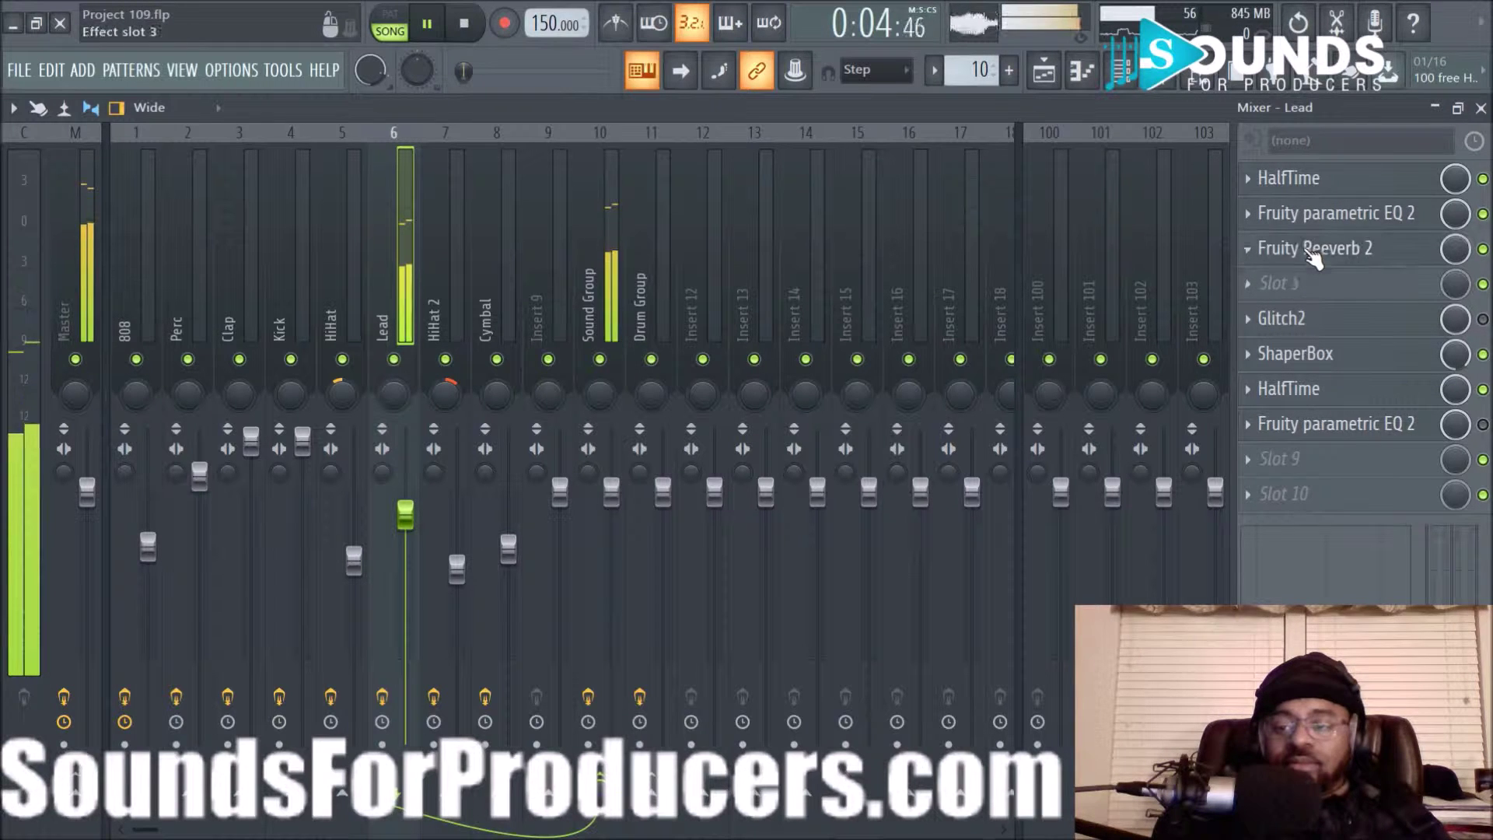
{"action": "left_click_drag", "start_coordinate": [1327, 321], "coordinate": [1326, 294]}
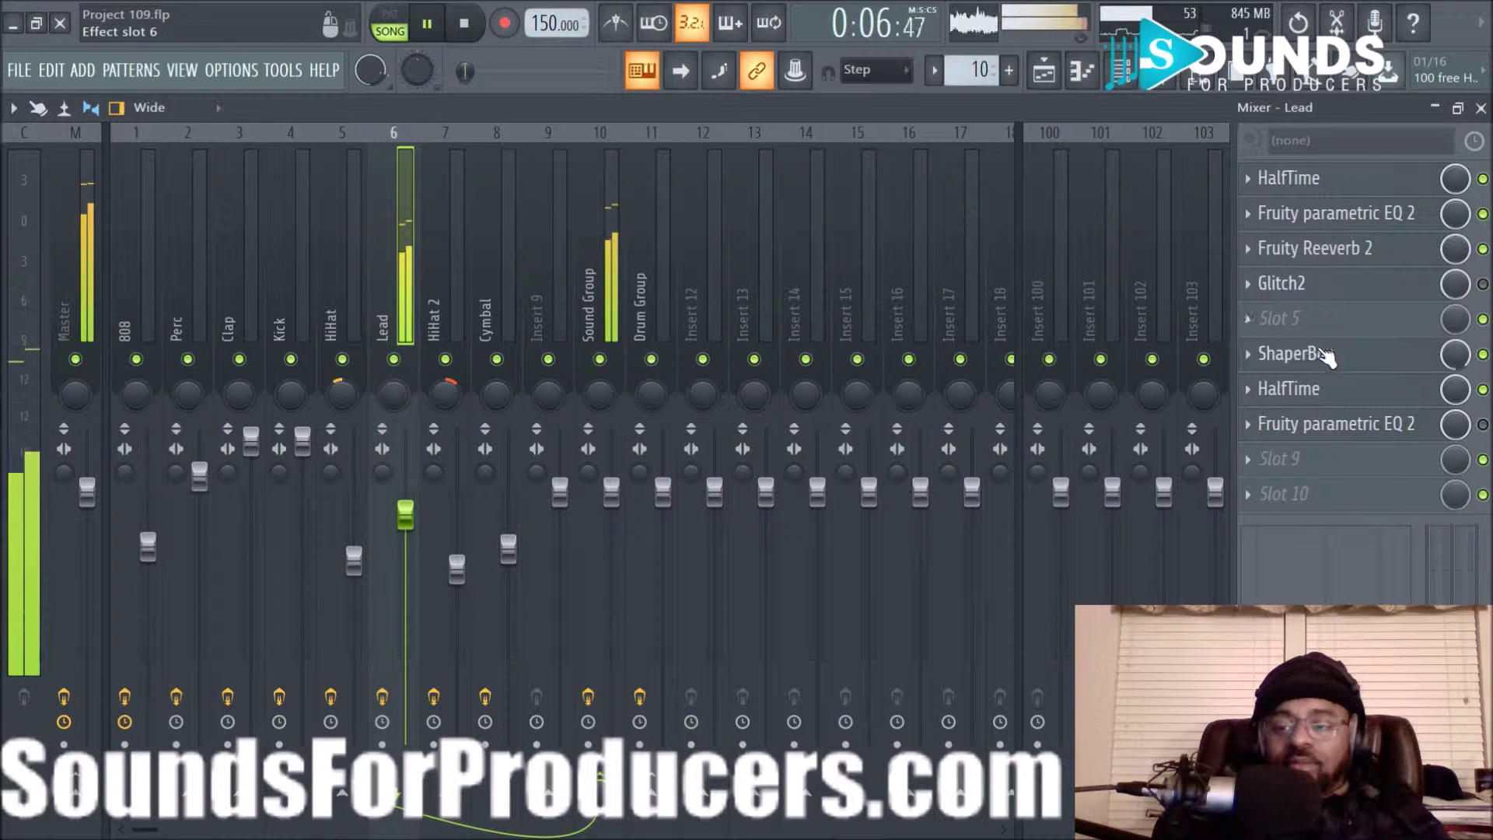
{"action": "left_click_drag", "start_coordinate": [1323, 354], "coordinate": [1322, 319]}
{"action": "left_click_drag", "start_coordinate": [1341, 393], "coordinate": [1346, 359]}
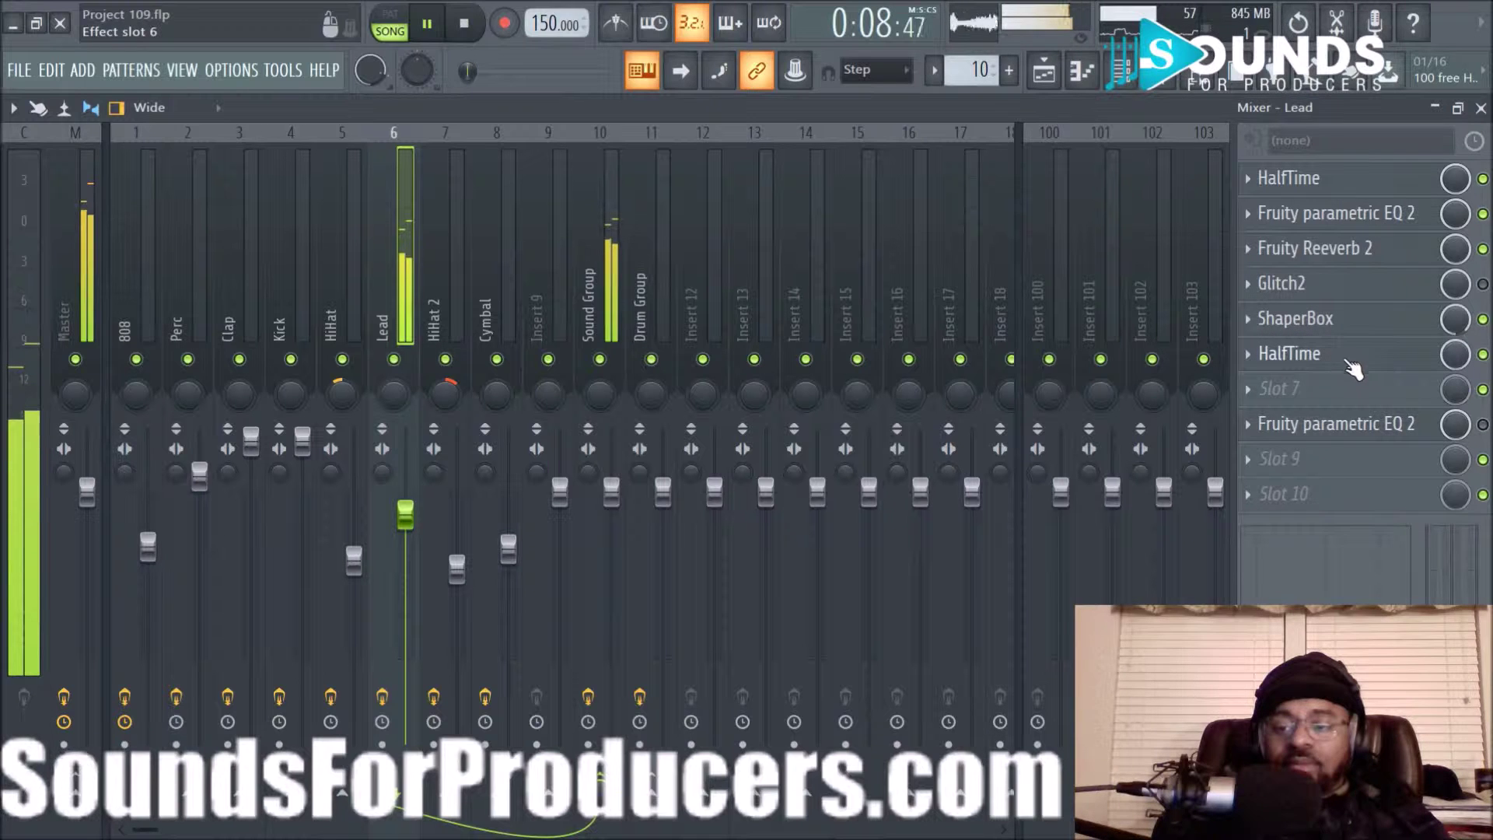
{"action": "left_click_drag", "start_coordinate": [1357, 427], "coordinate": [1355, 399]}
{"action": "key", "text": "space"}
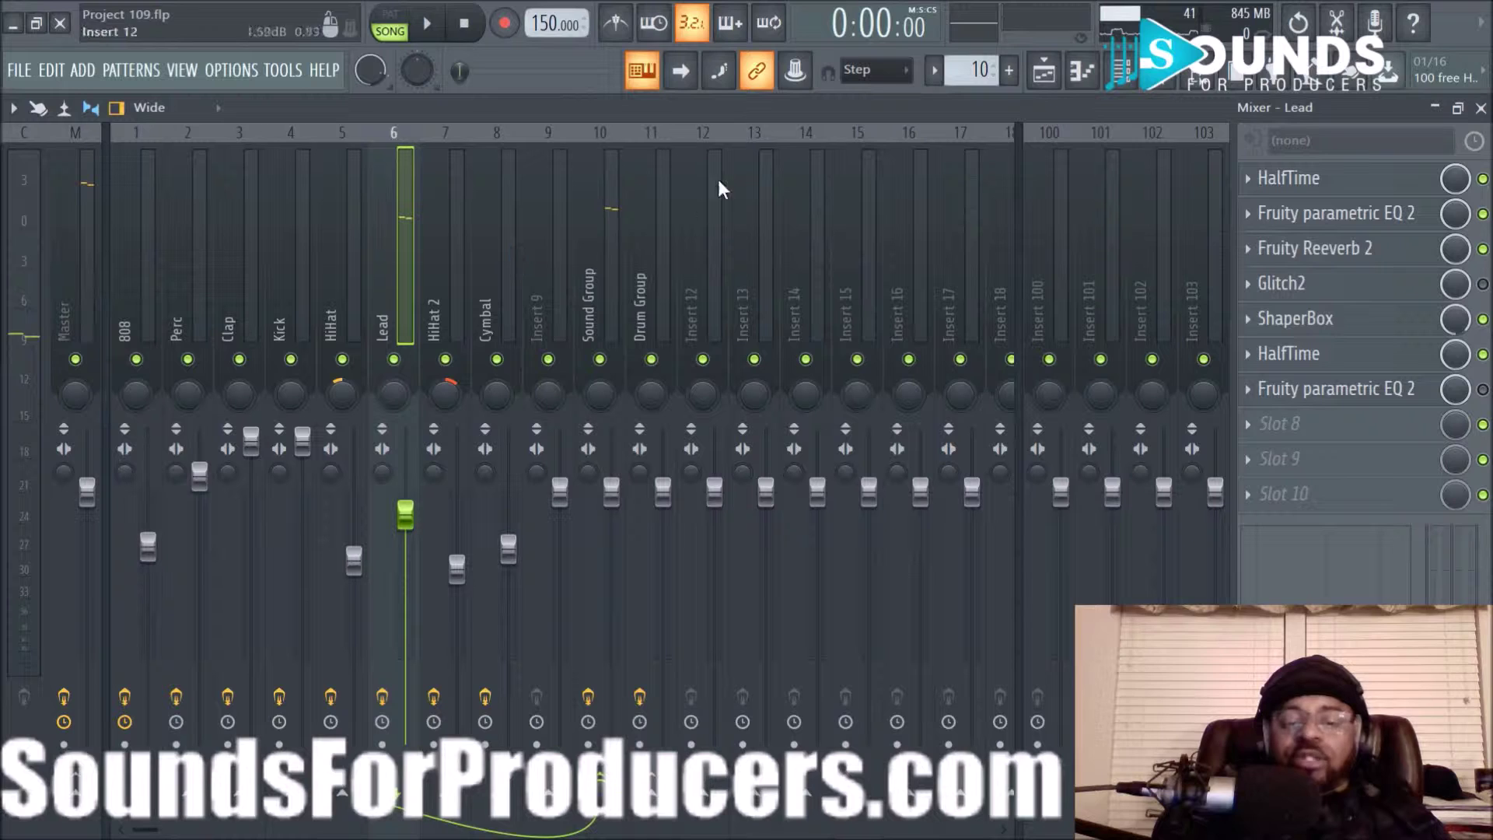
Step: Release the Track 6 solo in the playlist and inspect the reFX Nexus instrument that plays Pattern 9
{"action": "left_click", "coordinate": [1050, 78]}
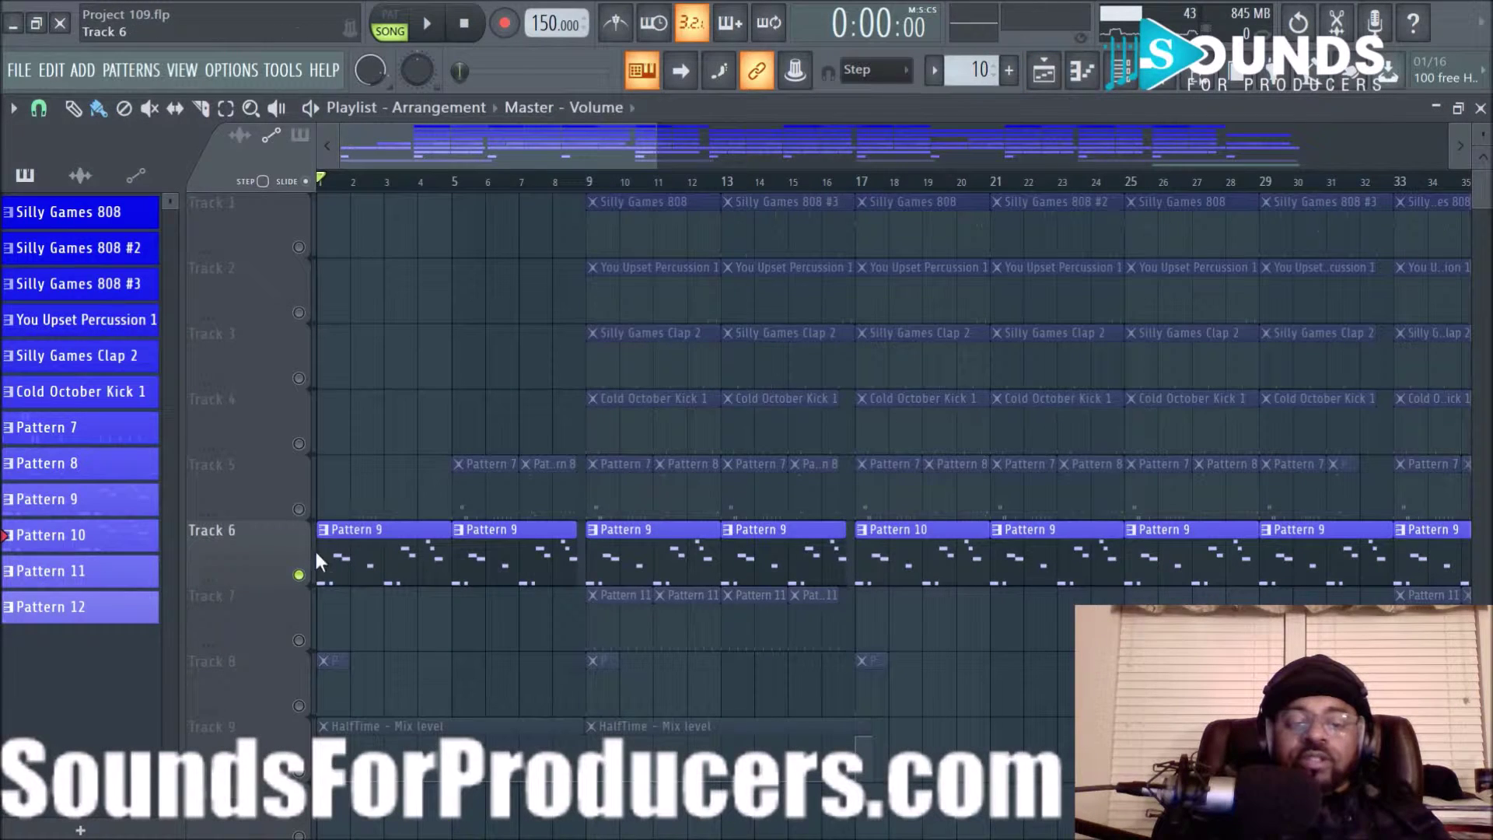
{"action": "right_click", "coordinate": [299, 575]}
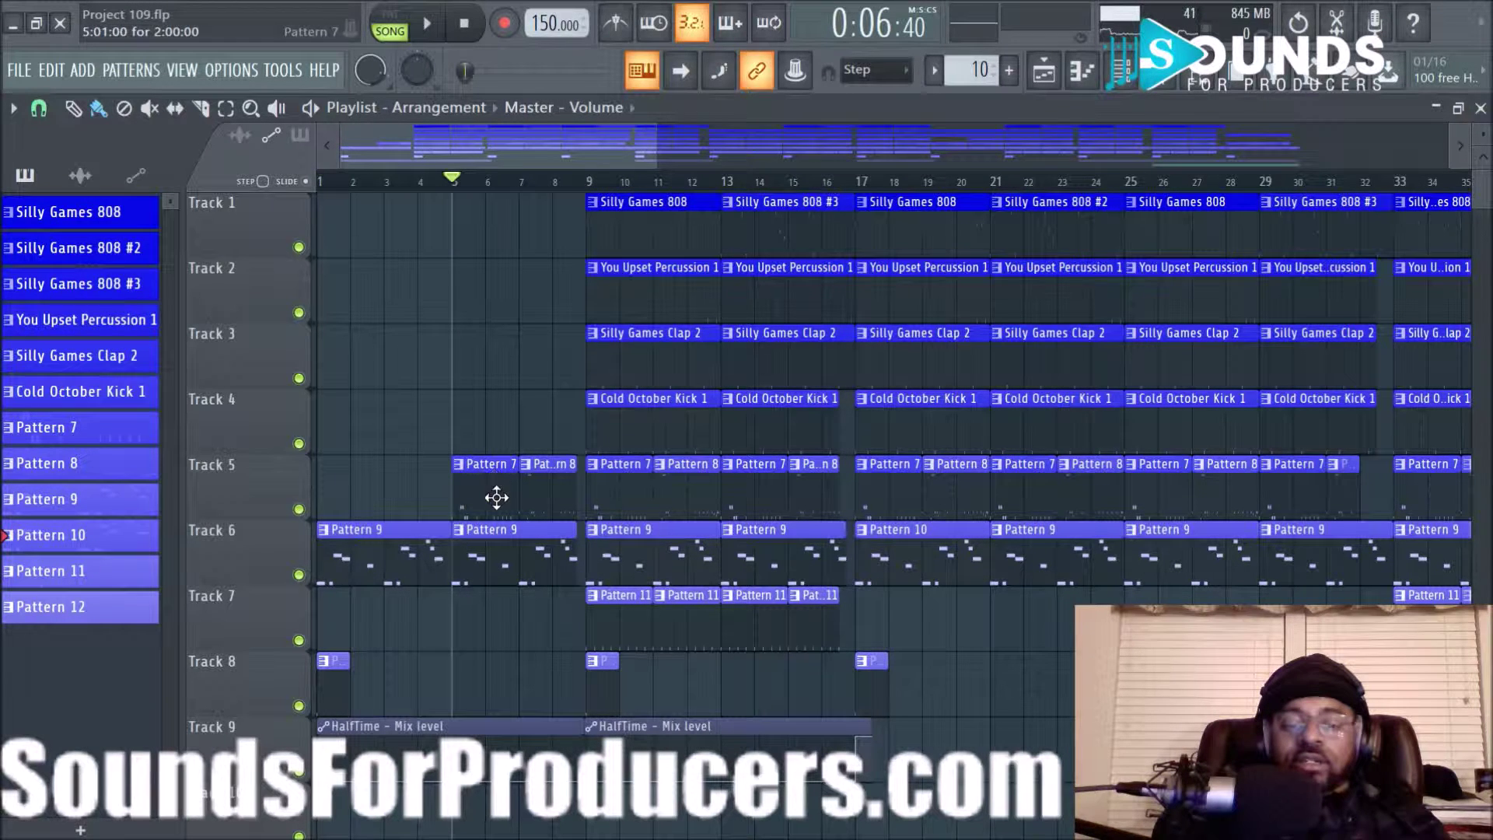
{"action": "left_click", "coordinate": [395, 535]}
{"action": "left_click", "coordinate": [1124, 70]}
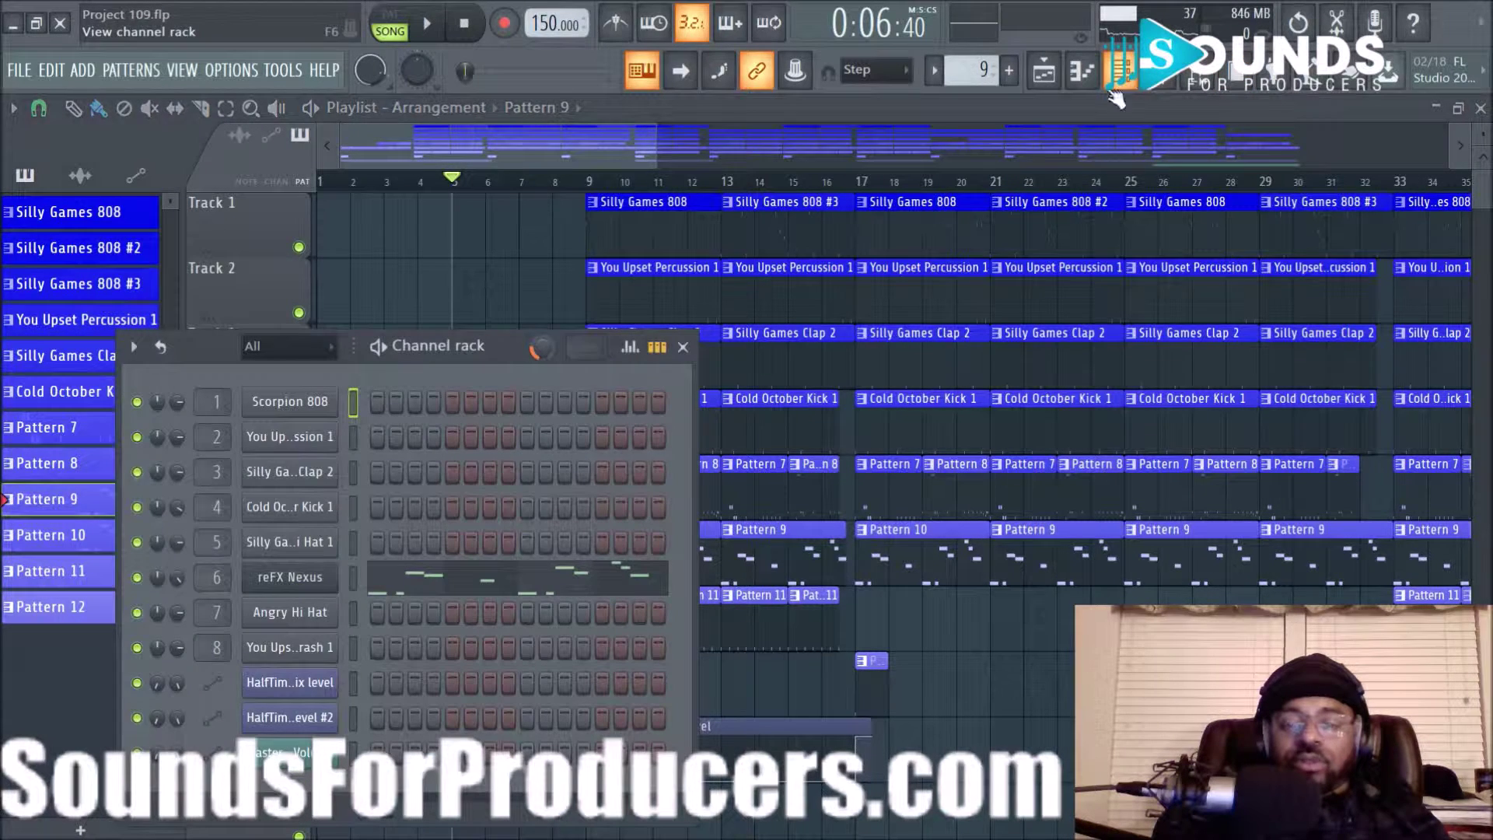
{"action": "left_click", "coordinate": [311, 583]}
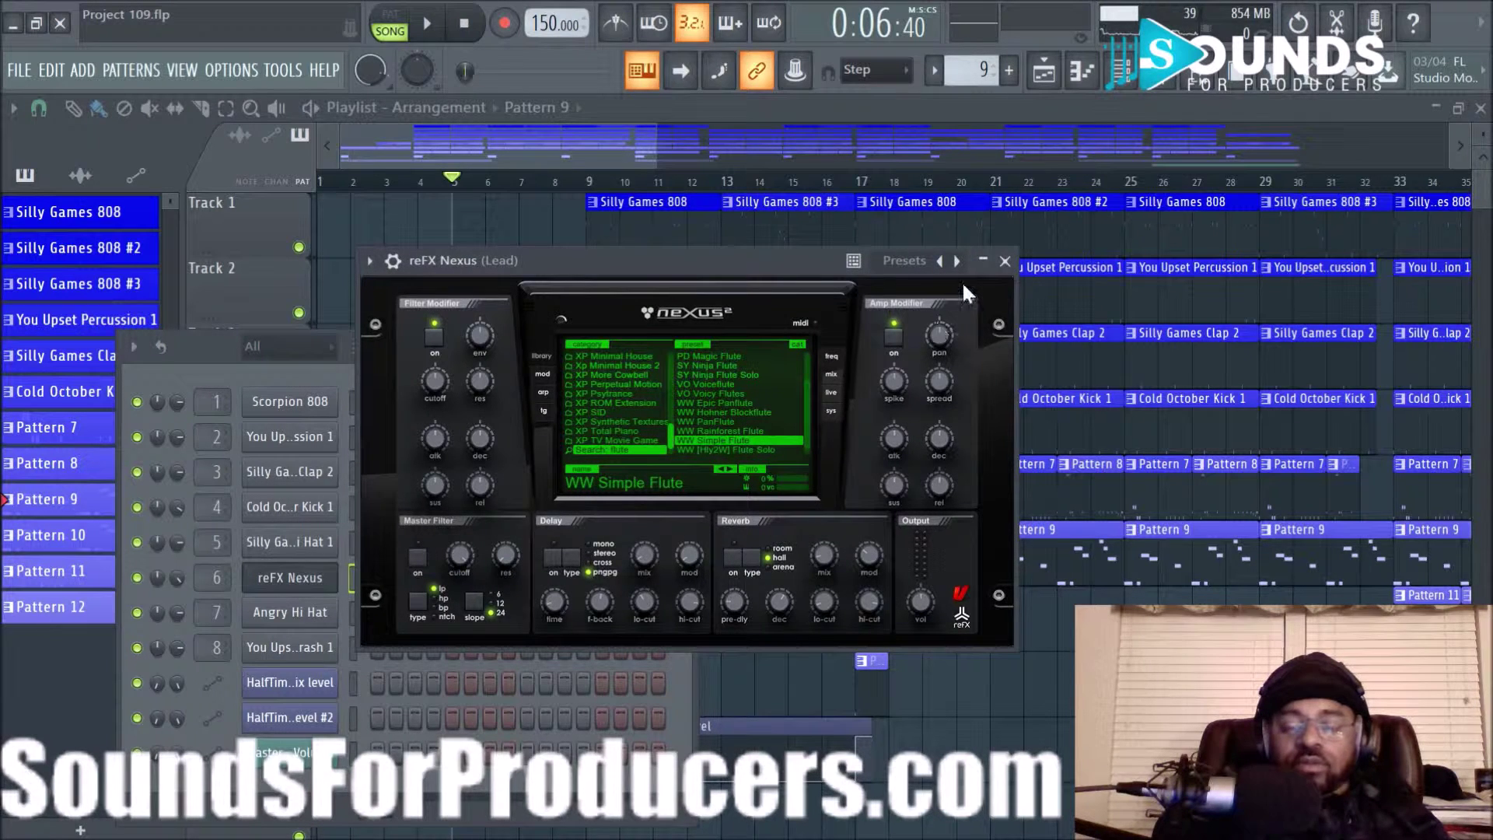
{"action": "left_click", "coordinate": [1005, 260]}
{"action": "key", "text": "F6"}
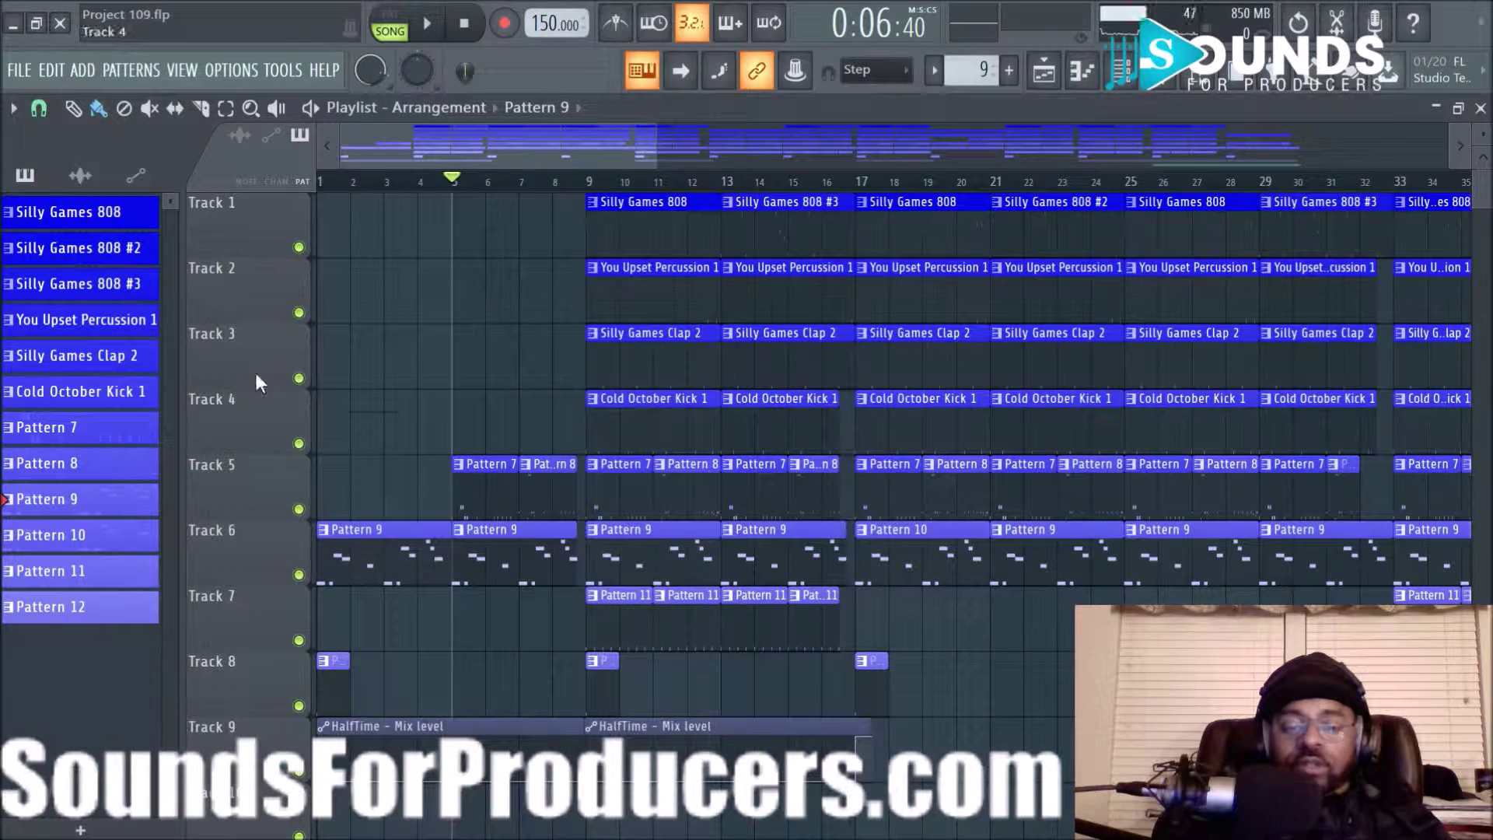
Step: Solo Track 5 in the playlist and play back its hi-hat patterns
{"action": "scroll", "coordinate": [436, 204], "scroll_direction": "up", "scroll_amount": 3}
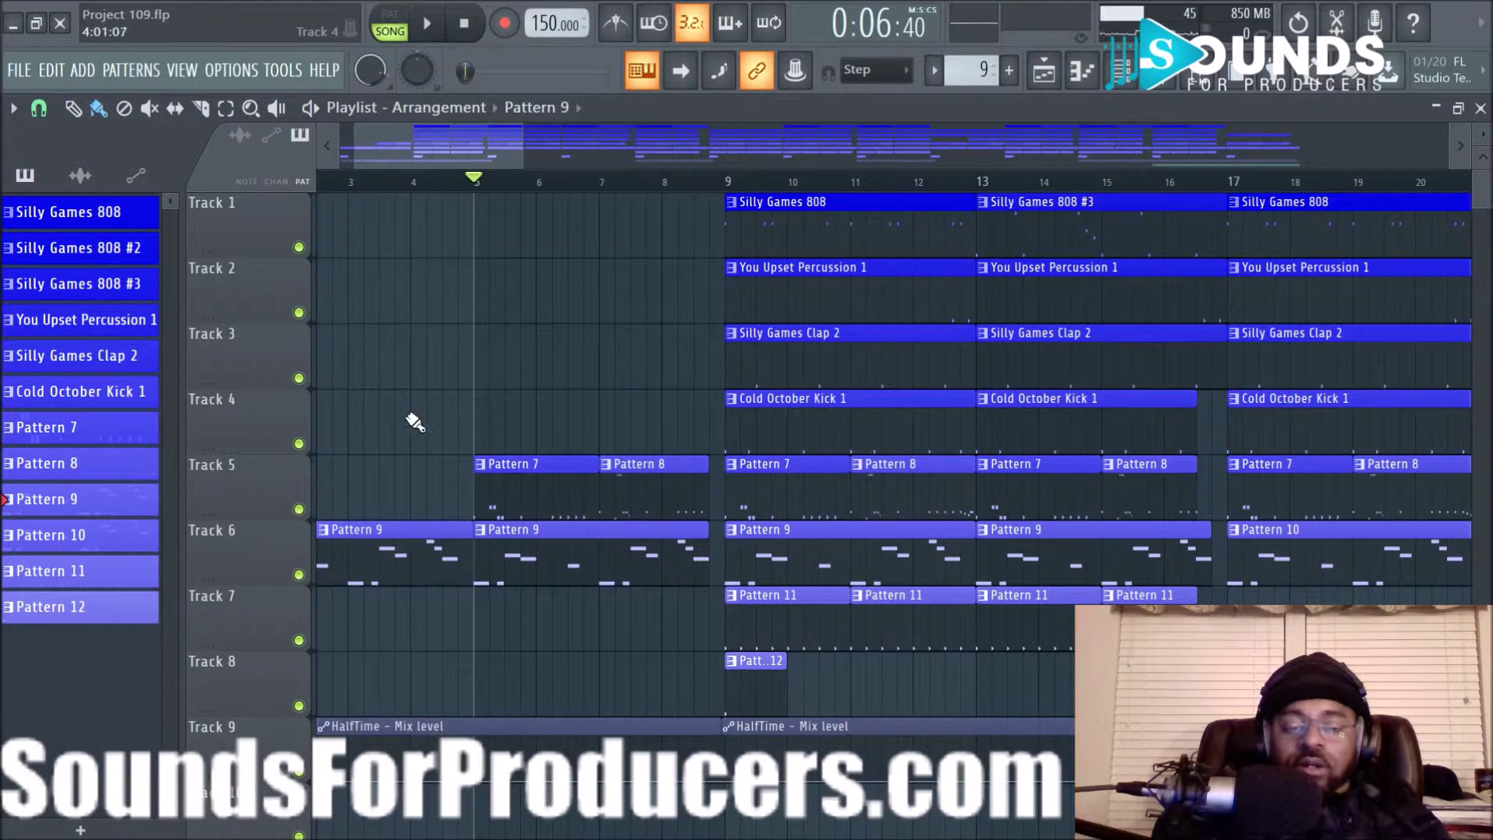
{"action": "right_click", "coordinate": [299, 509]}
{"action": "key", "text": "space"}
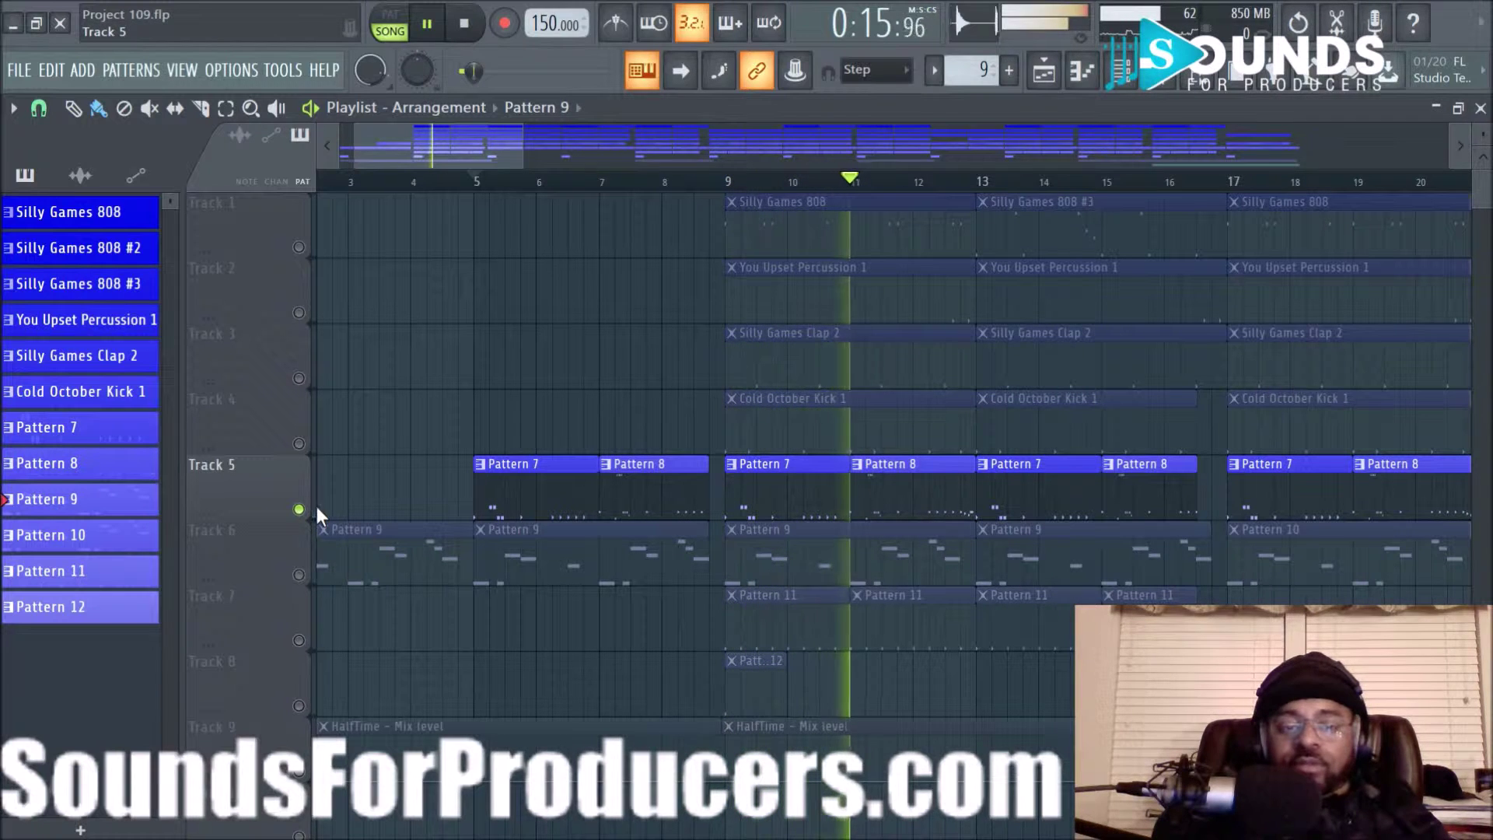
{"action": "key", "text": "space"}
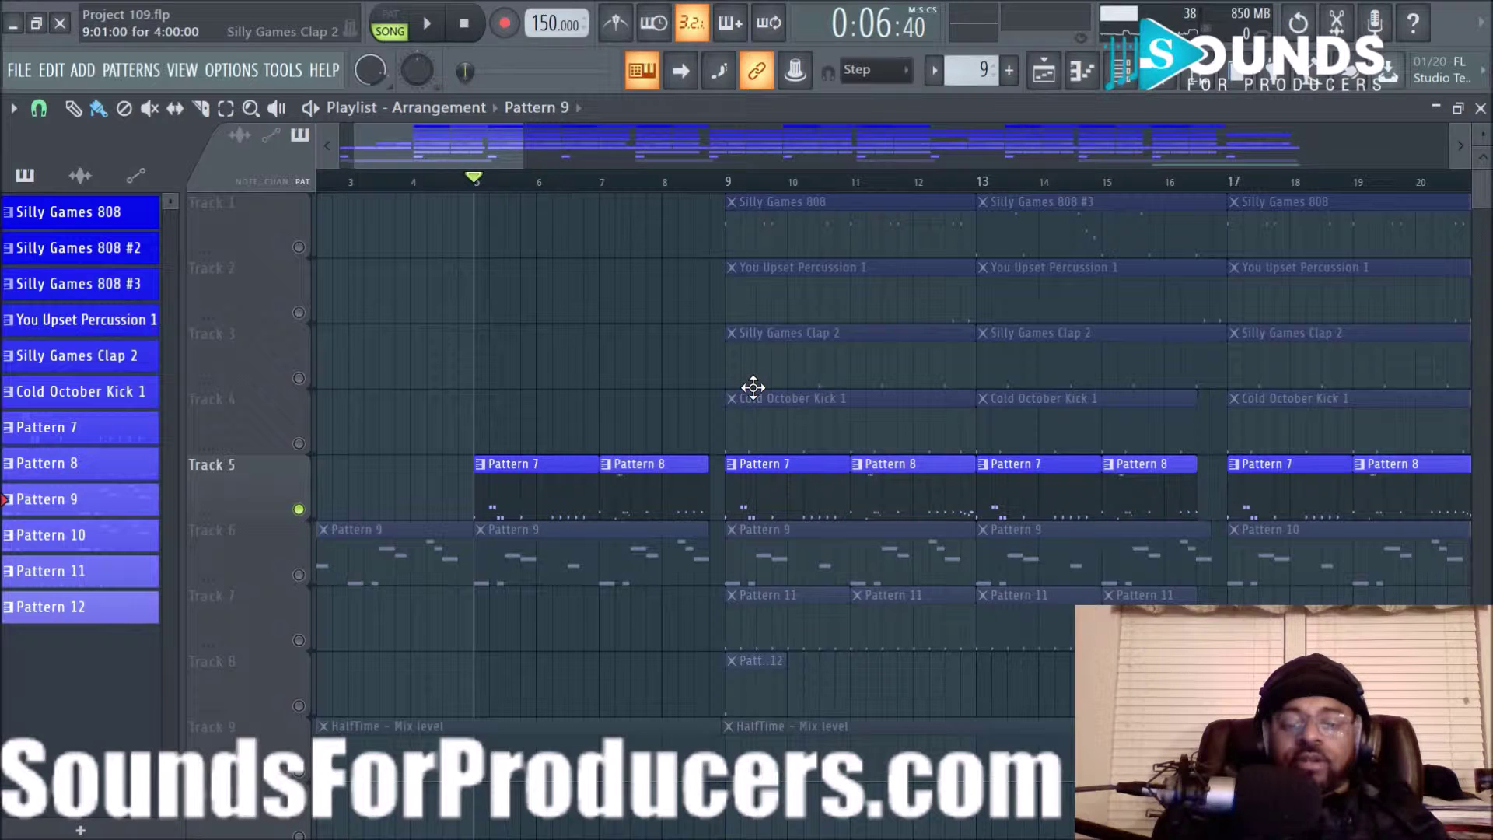
Step: Open Pattern 7's Silly Games Hi Hat 1 notes in the piano roll and select the last note of bar 1
{"action": "double_click", "coordinate": [568, 501]}
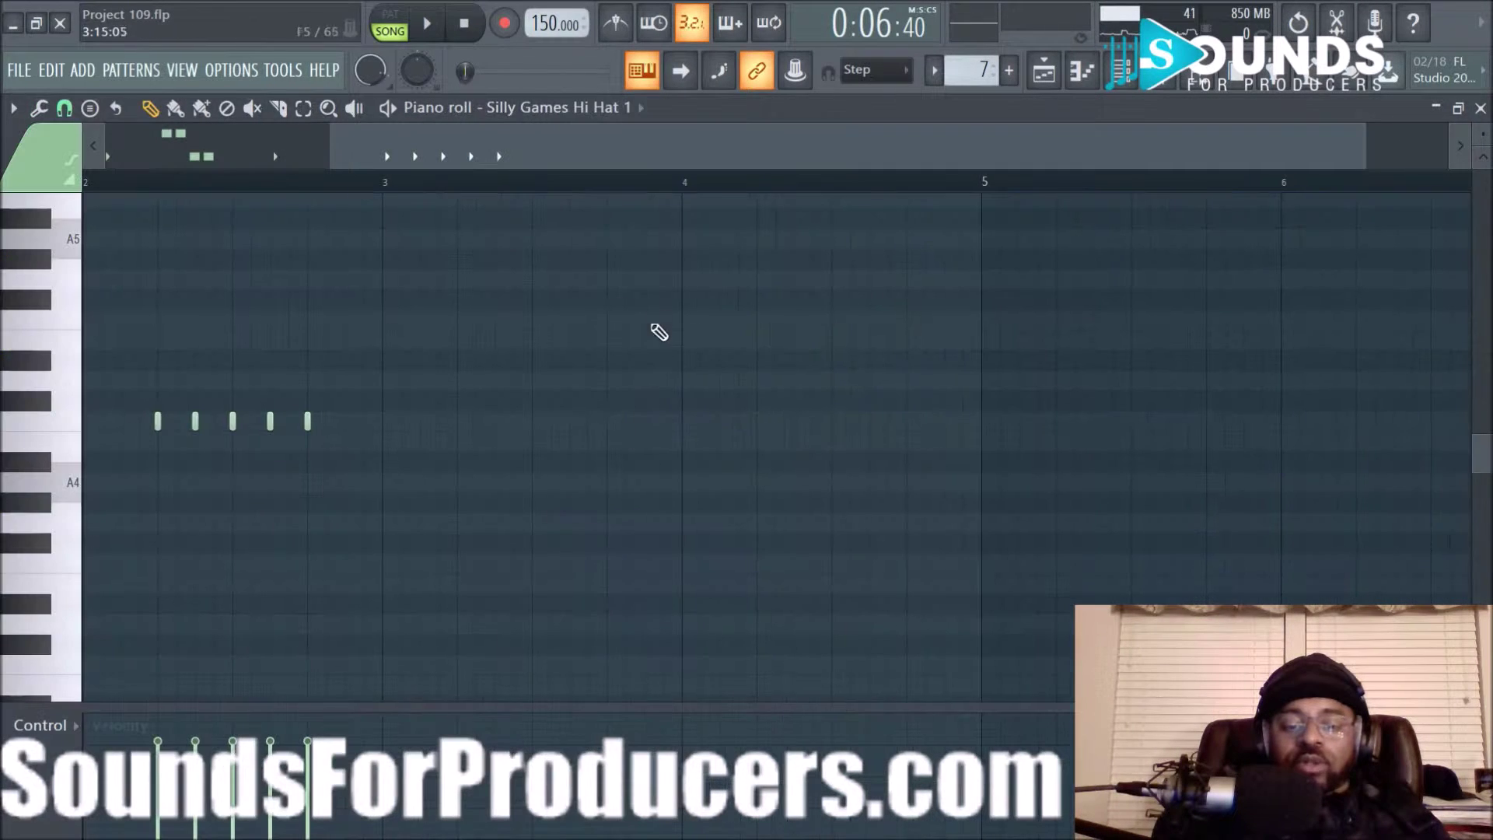
{"action": "left_click_drag", "start_coordinate": [506, 134], "coordinate": [92, 168]}
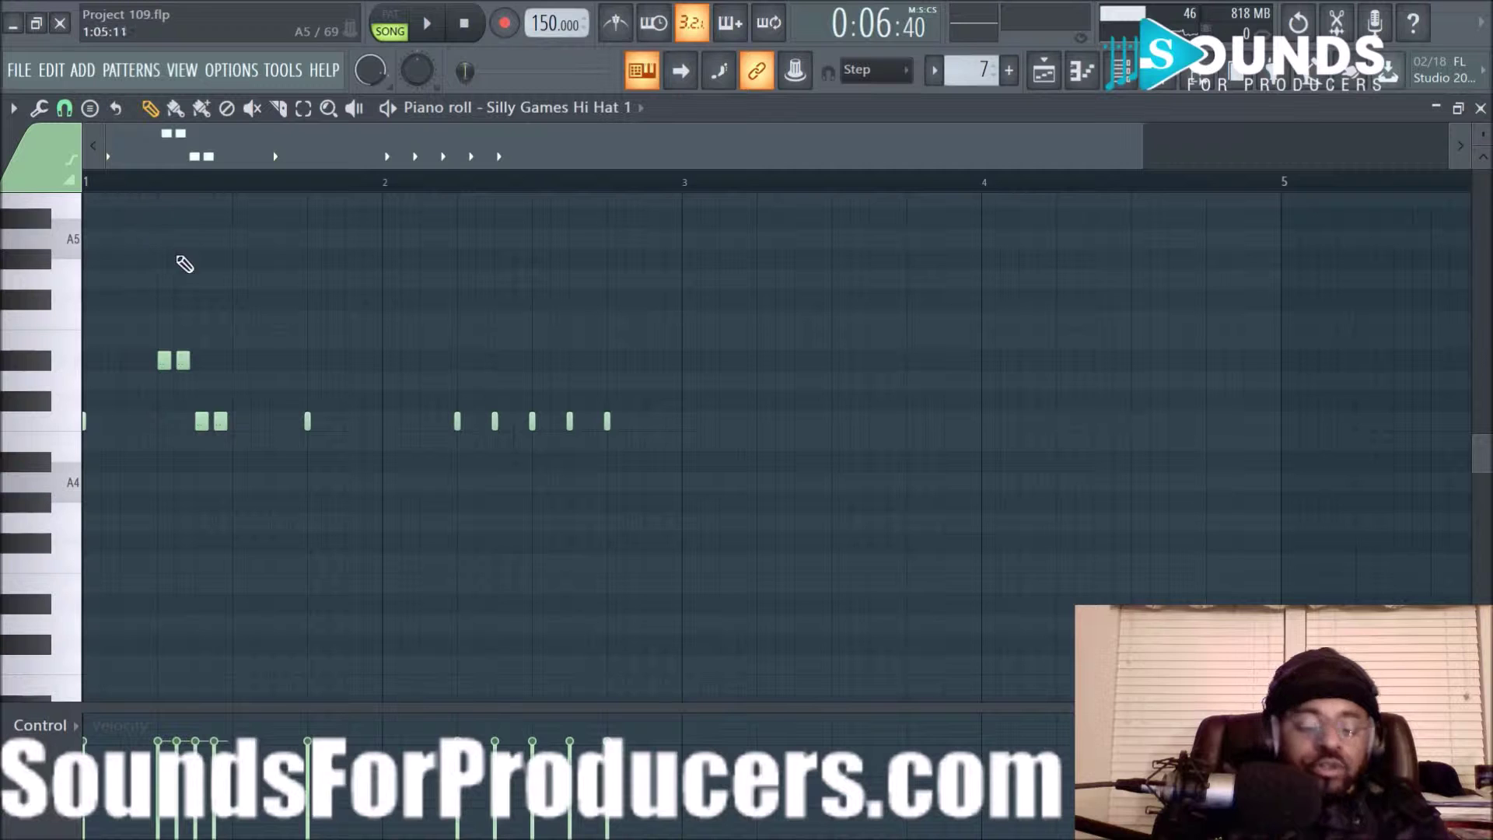
{"action": "left_click_drag", "start_coordinate": [283, 370], "coordinate": [424, 511]}
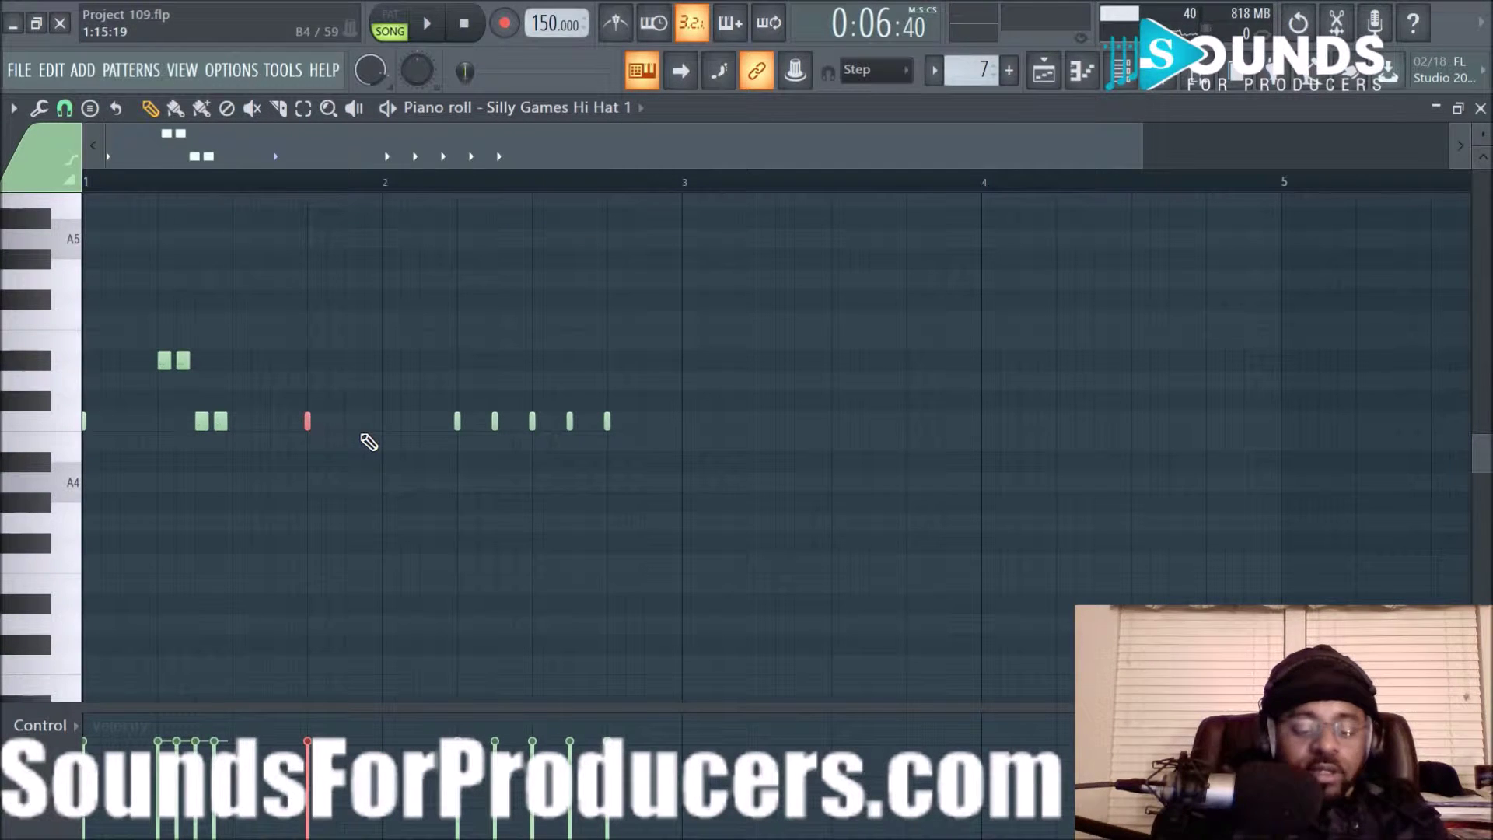
Step: Try the arpeggiator with a changed Time mul on the selected hi-hat note, and close it without accepting
{"action": "key", "text": "alt+a"}
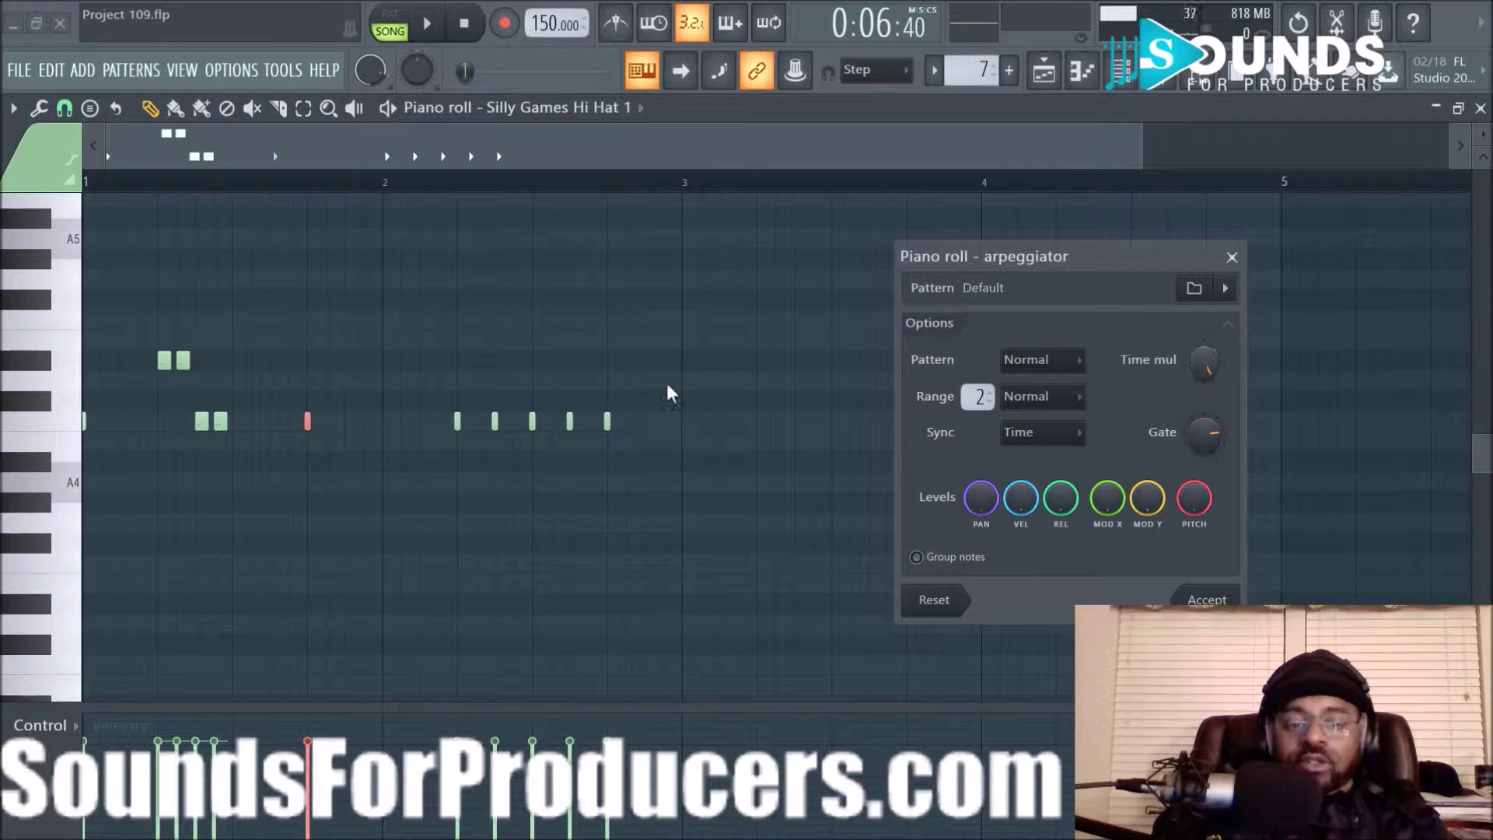
{"action": "left_click_drag", "start_coordinate": [1209, 363], "coordinate": [1209, 342]}
{"action": "left_click", "coordinate": [1232, 257]}
Step: Reselect the last hi-hat note of bar 1, preview the arpeggiator on it again, and leave without accepting
{"action": "scroll", "coordinate": [607, 457], "scroll_direction": "up", "scroll_amount": 8}
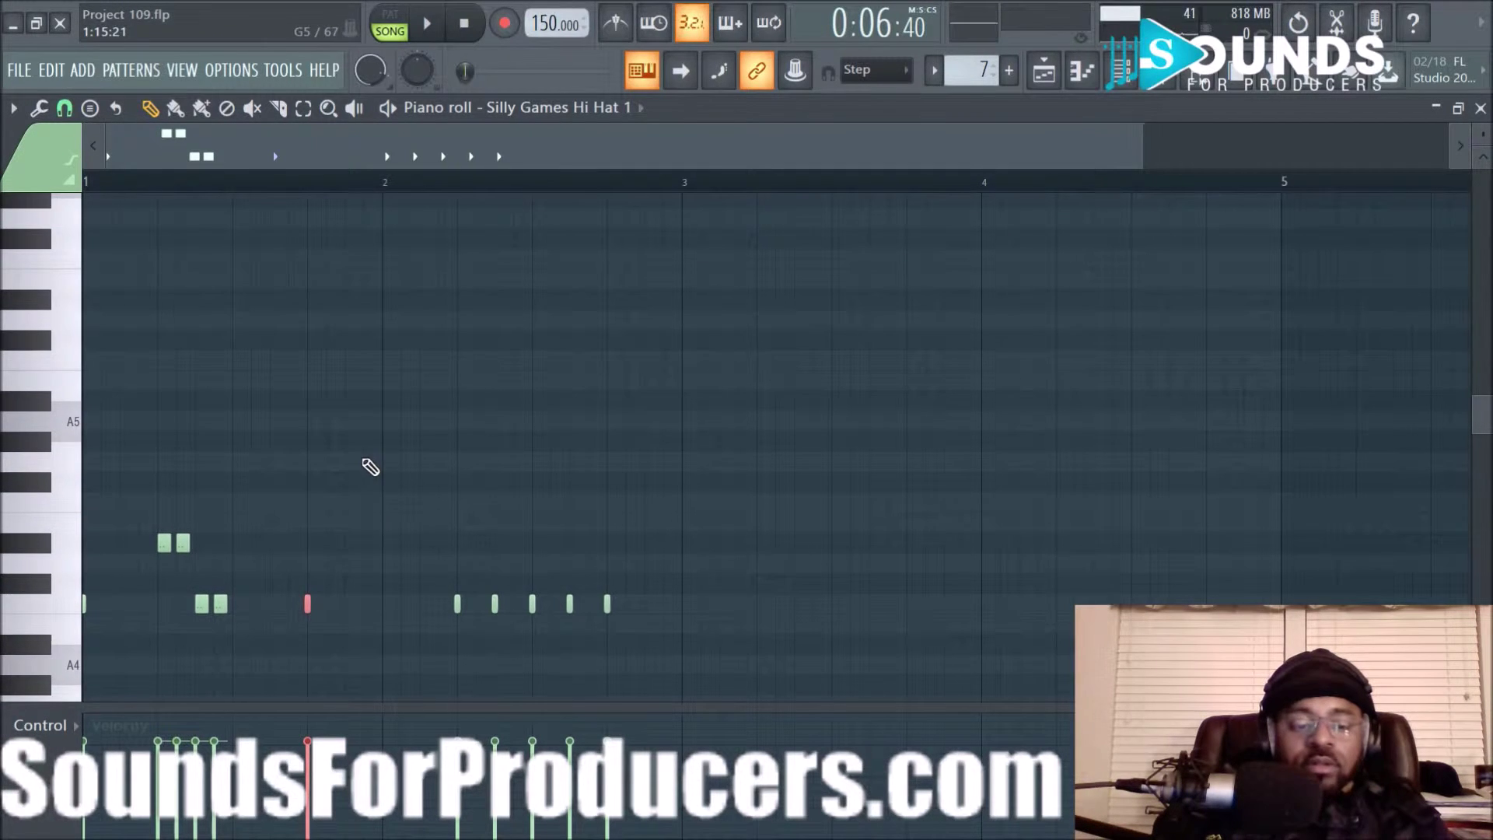
{"action": "scroll", "coordinate": [220, 196], "scroll_direction": "up", "scroll_amount": 4}
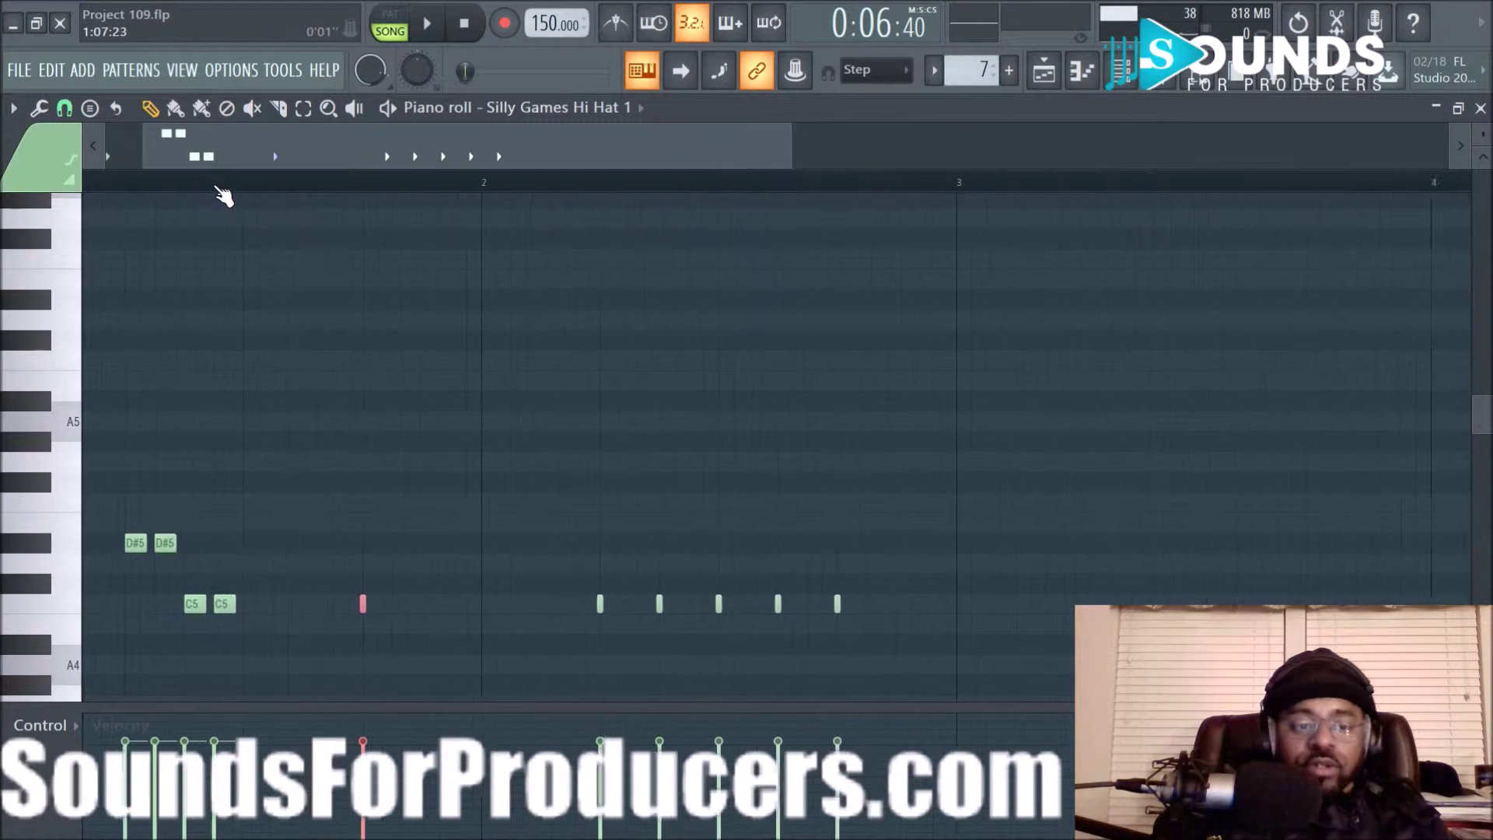
{"action": "scroll", "coordinate": [445, 378], "scroll_direction": "up", "scroll_amount": 2}
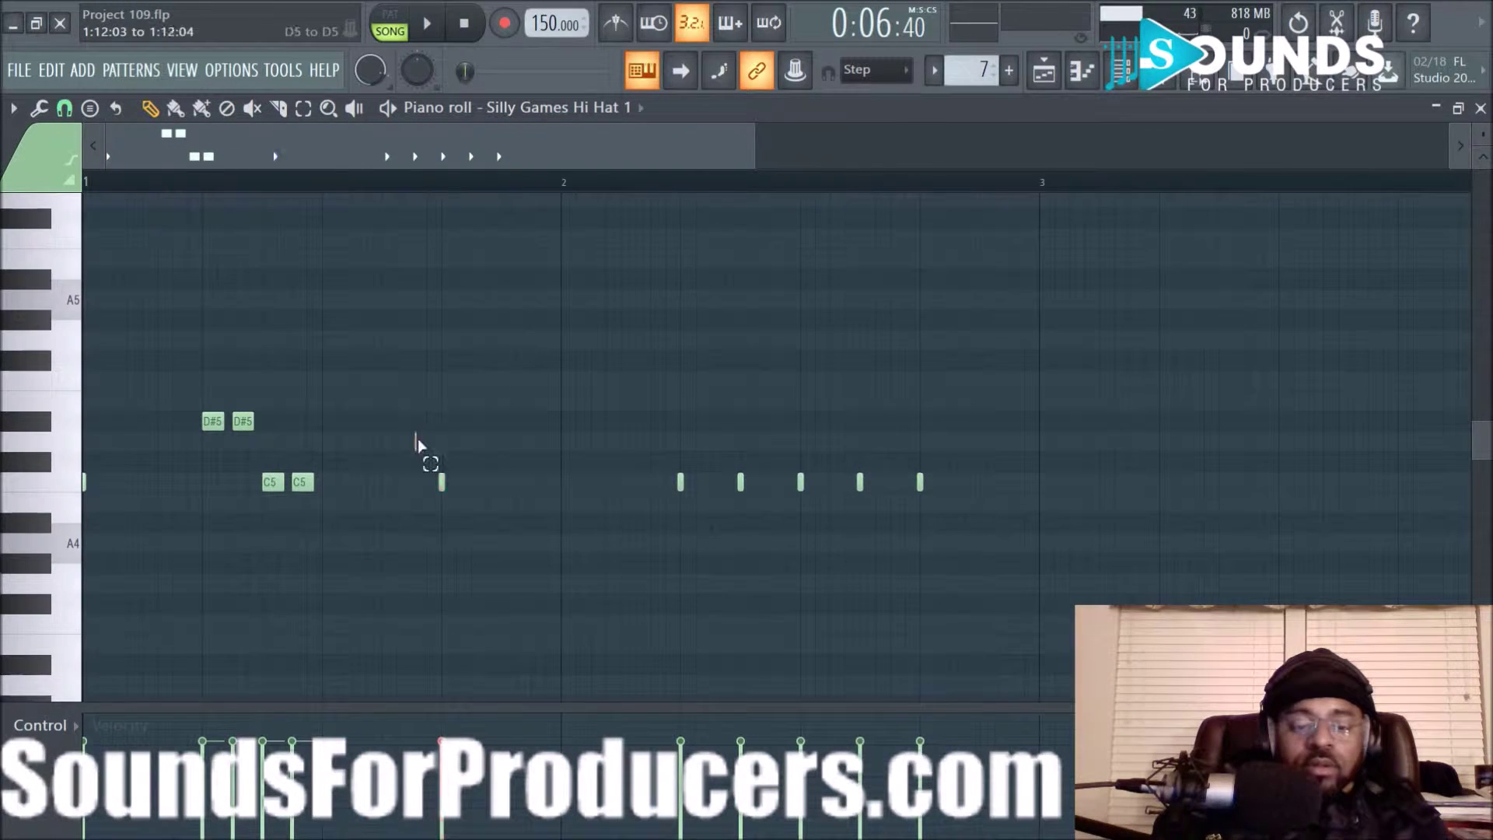
{"action": "left_click_drag", "start_coordinate": [418, 434], "coordinate": [487, 500]}
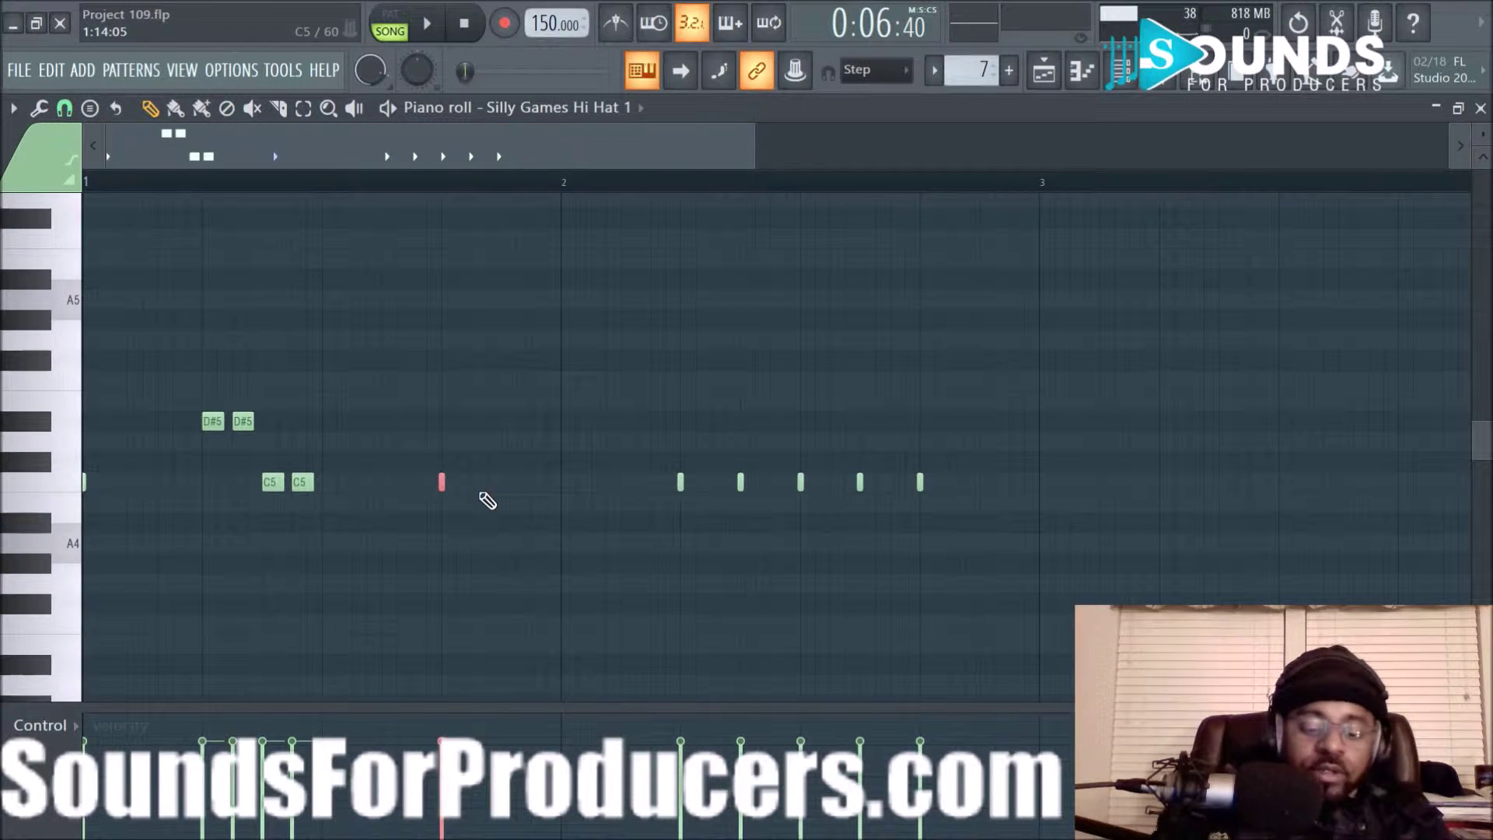
{"action": "key", "text": "alt+a"}
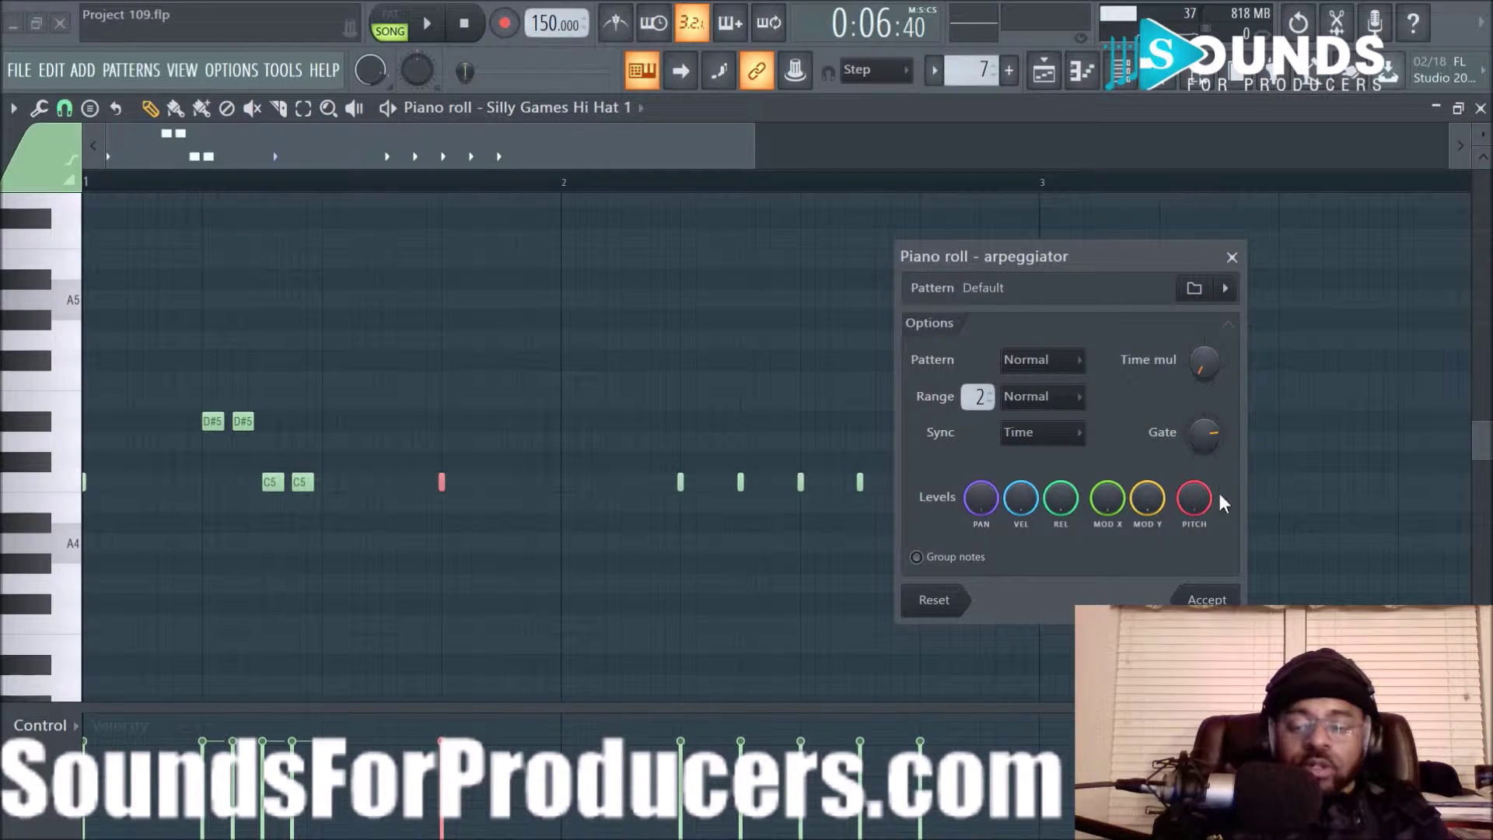
{"action": "left_click", "coordinate": [1233, 257]}
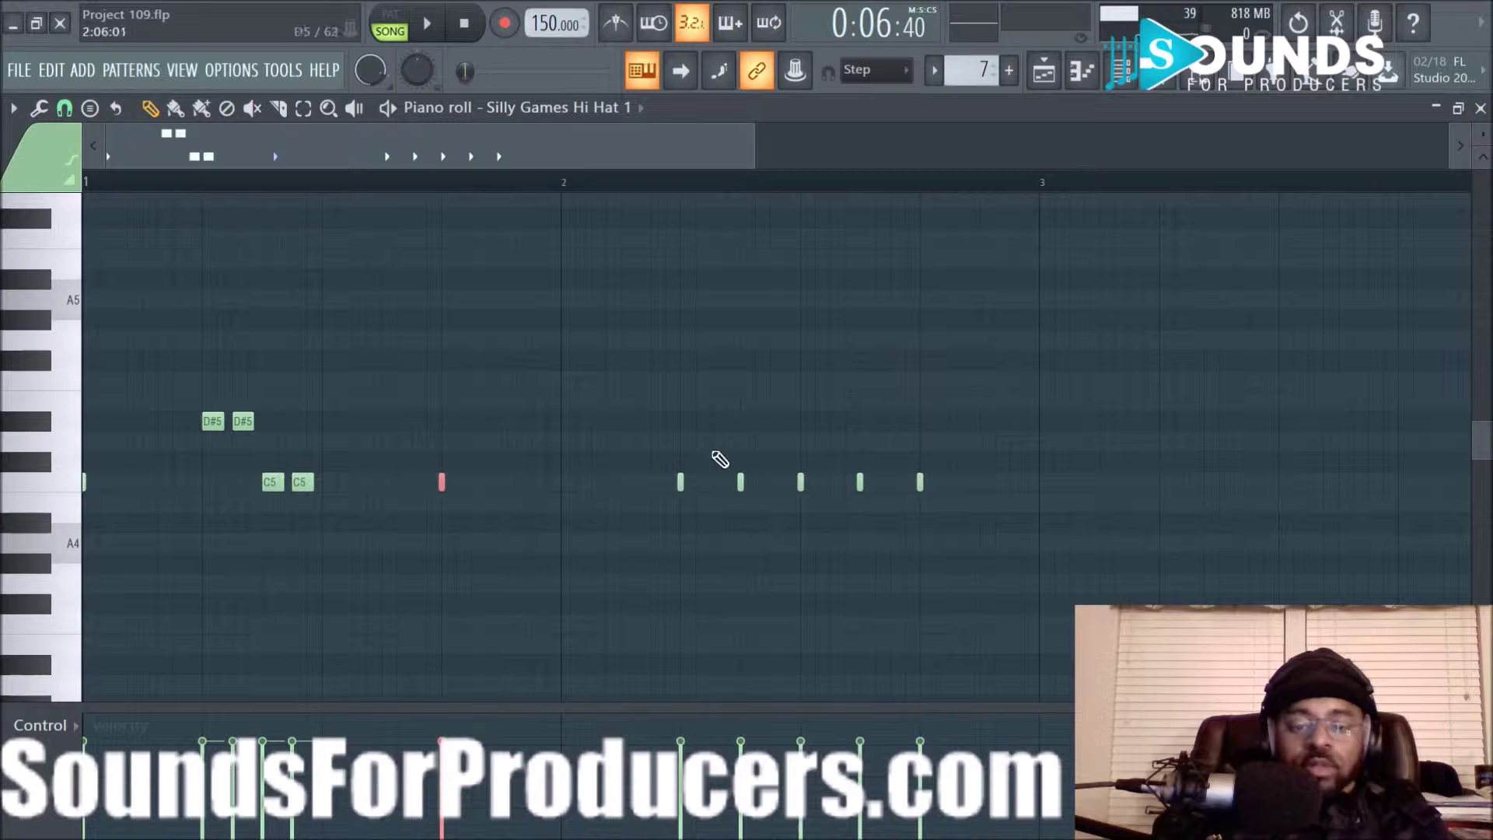
Step: Select the five hi-hat notes in bar 2 and preview the arpeggiator on them without accepting
{"action": "left_click_drag", "start_coordinate": [670, 446], "coordinate": [973, 580]}
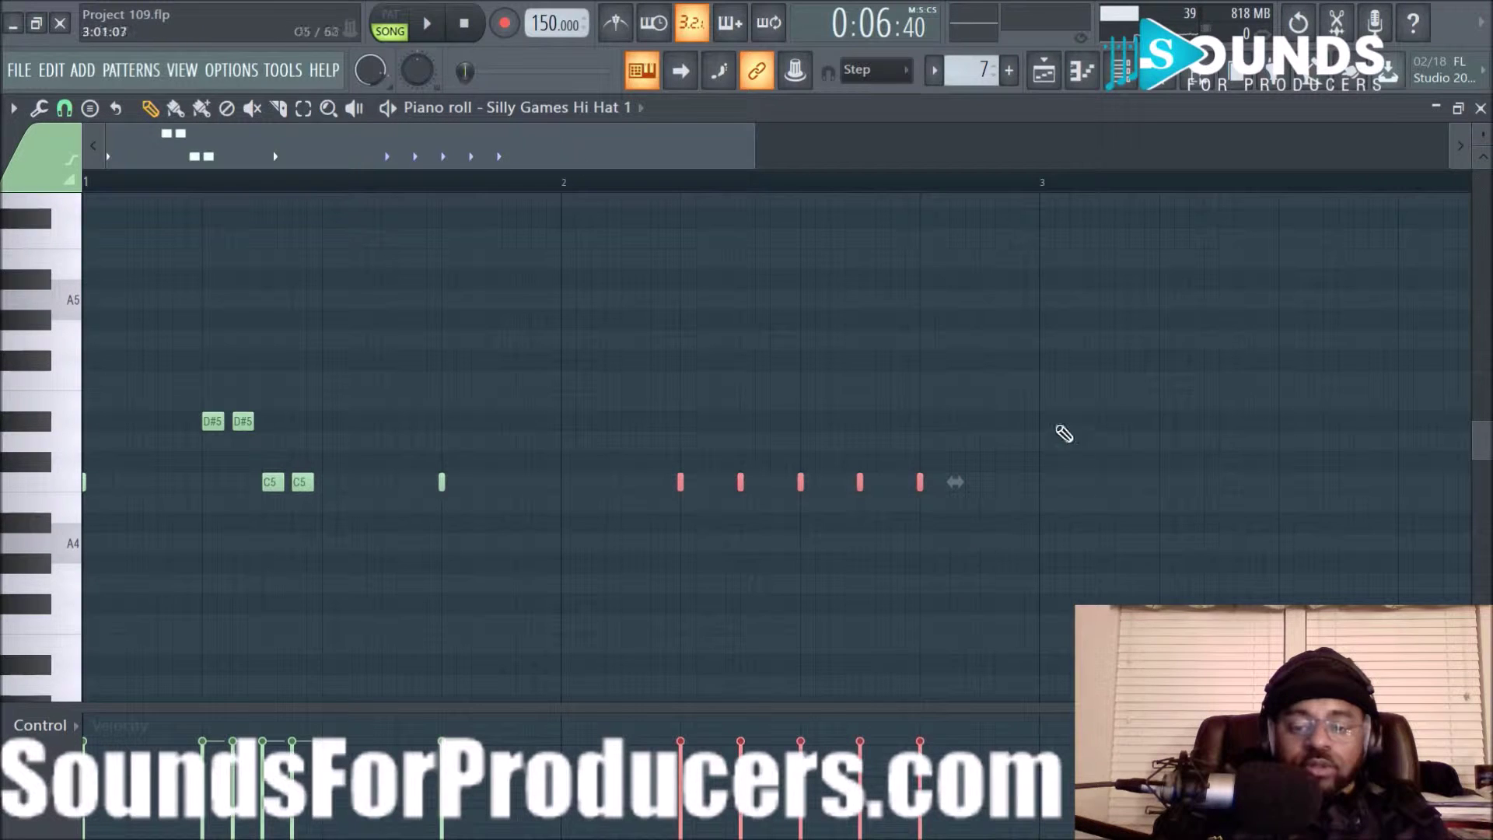
{"action": "key", "text": "alt+a"}
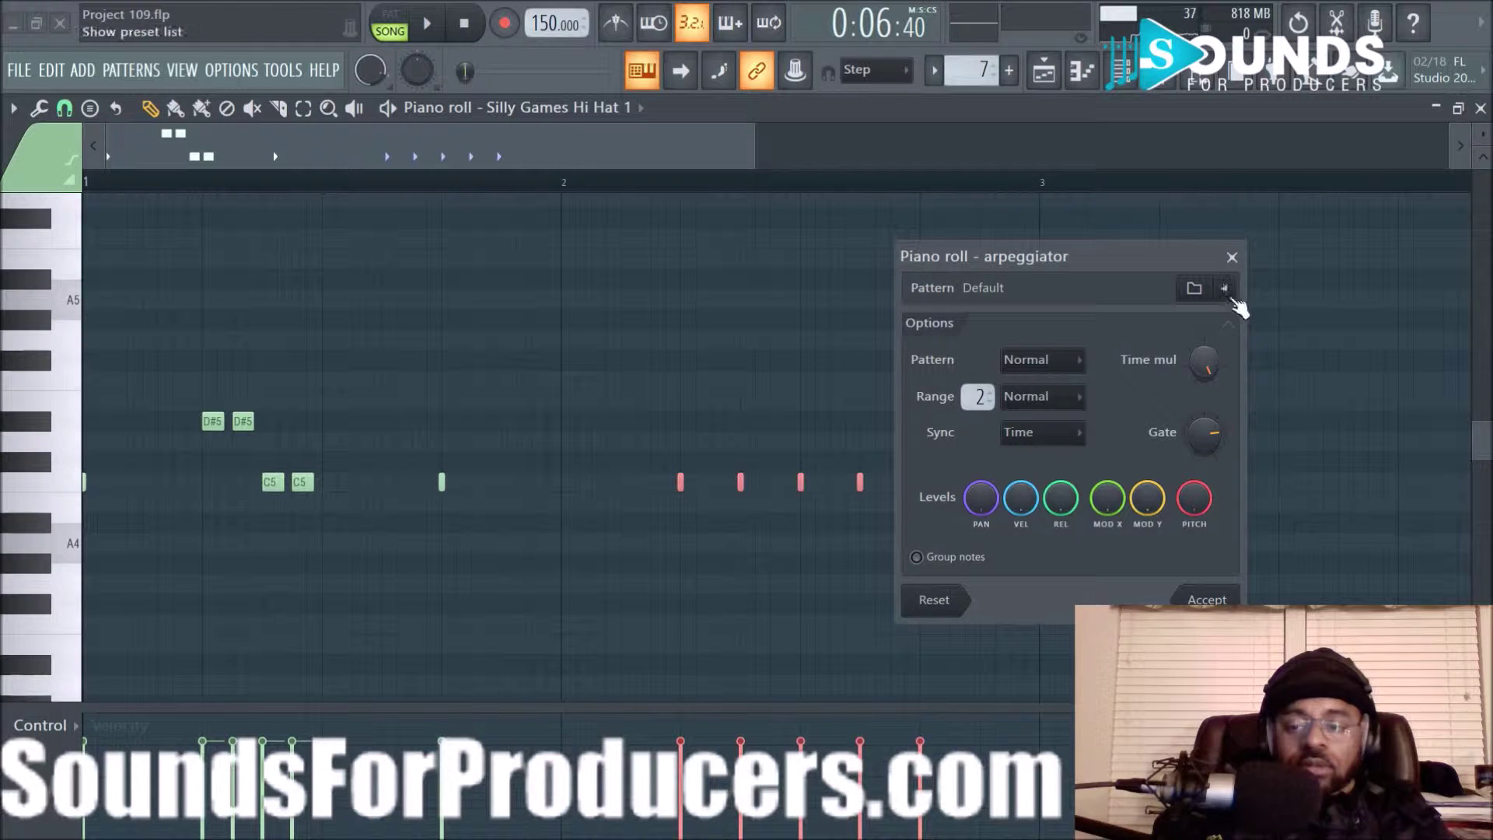
{"action": "left_click", "coordinate": [1232, 256]}
Step: Clear the partial selection and select all the hi-hat notes in Pattern 7
{"action": "scroll", "coordinate": [704, 190], "scroll_direction": "down", "scroll_amount": 4}
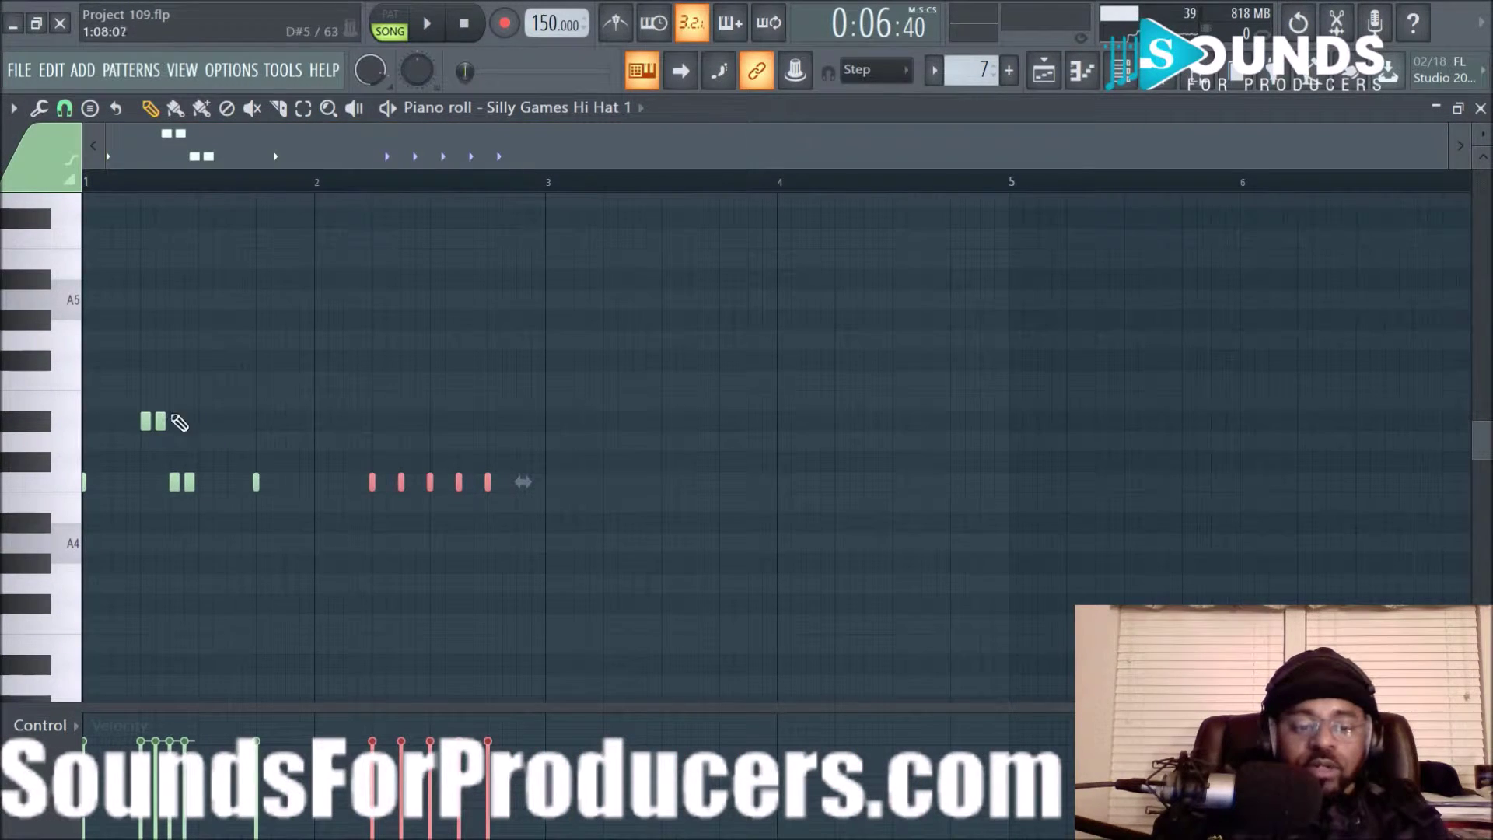
{"action": "left_click", "coordinate": [599, 442]}
{"action": "left_click_drag", "start_coordinate": [466, 435], "coordinate": [564, 551]}
{"action": "key", "text": "ctrl+a"}
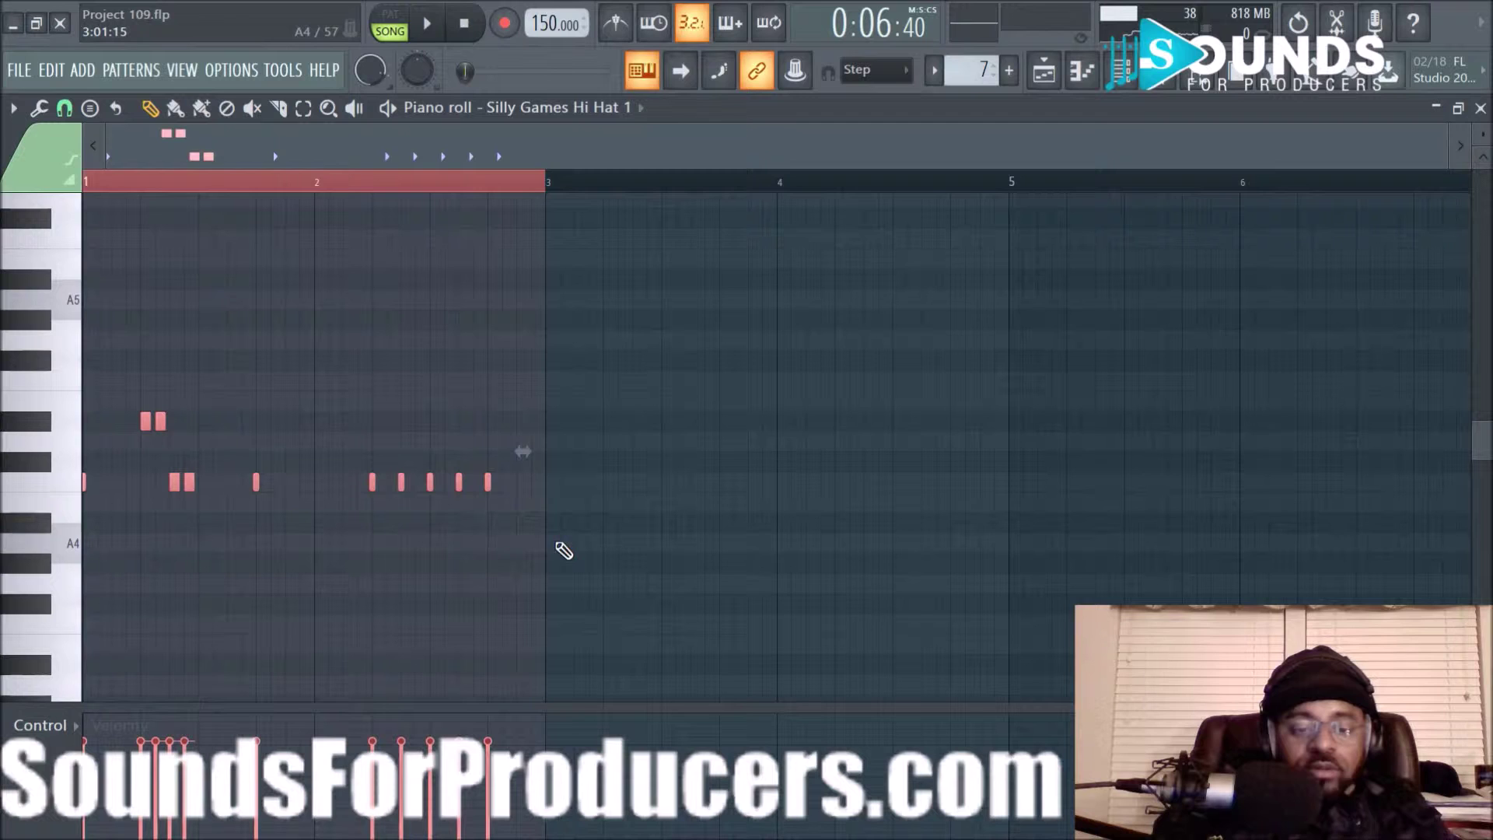
{"action": "left_click", "coordinate": [415, 351]}
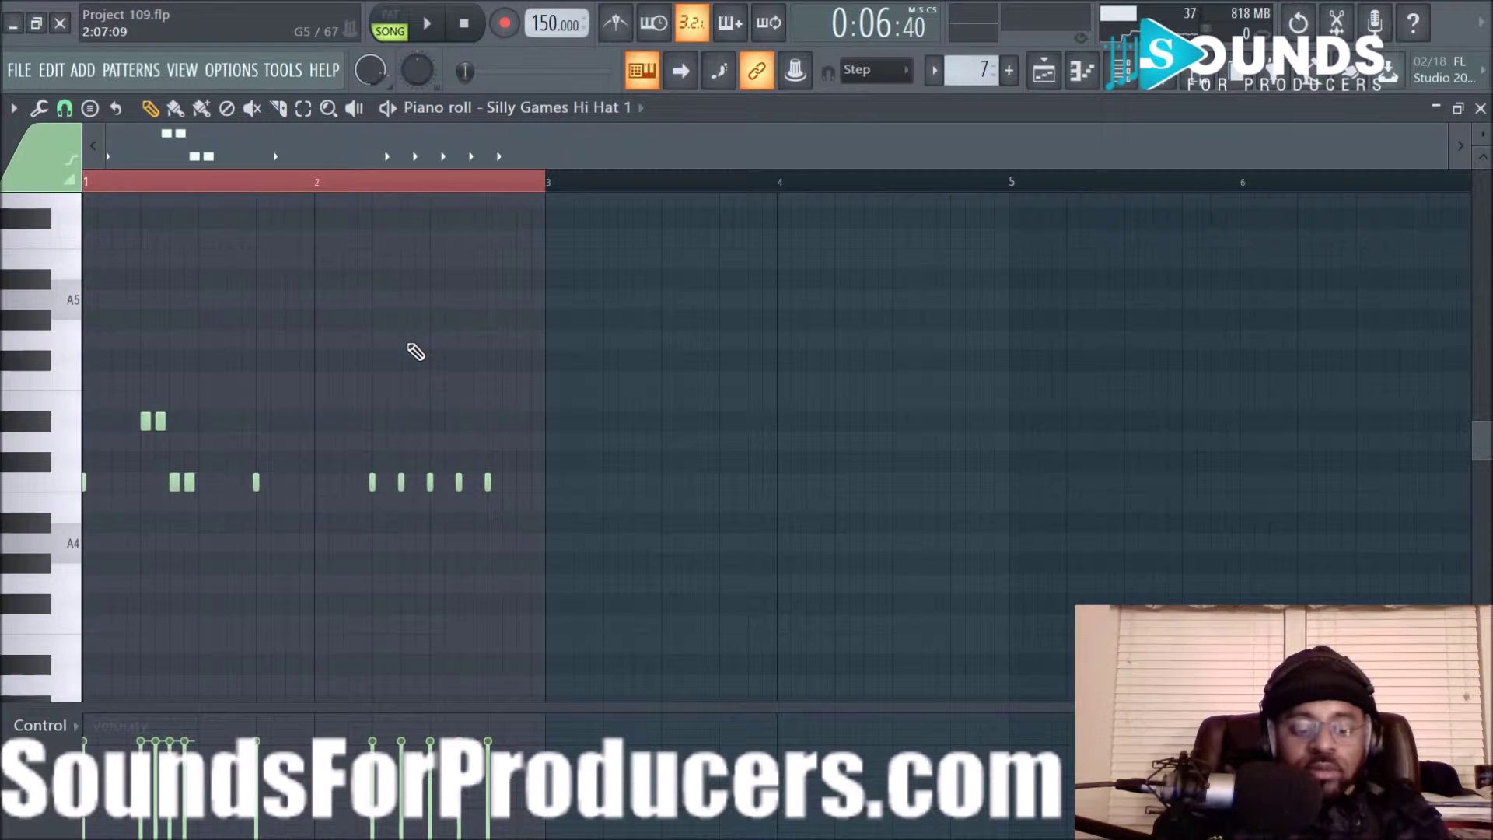
{"action": "key", "text": "ctrl+a"}
{"action": "left_click", "coordinate": [416, 352]}
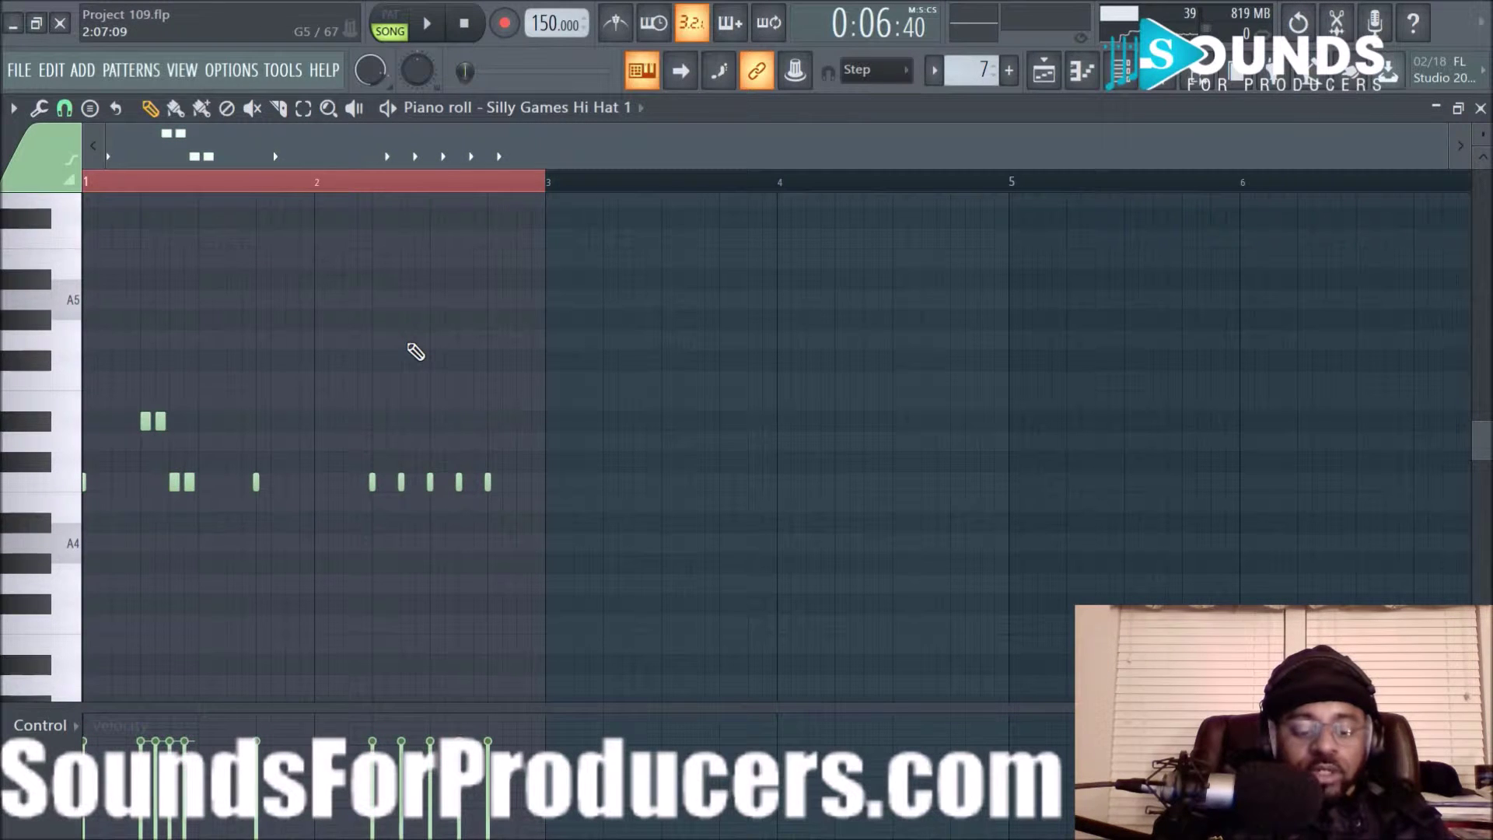
{"action": "key", "text": "ctrl+a"}
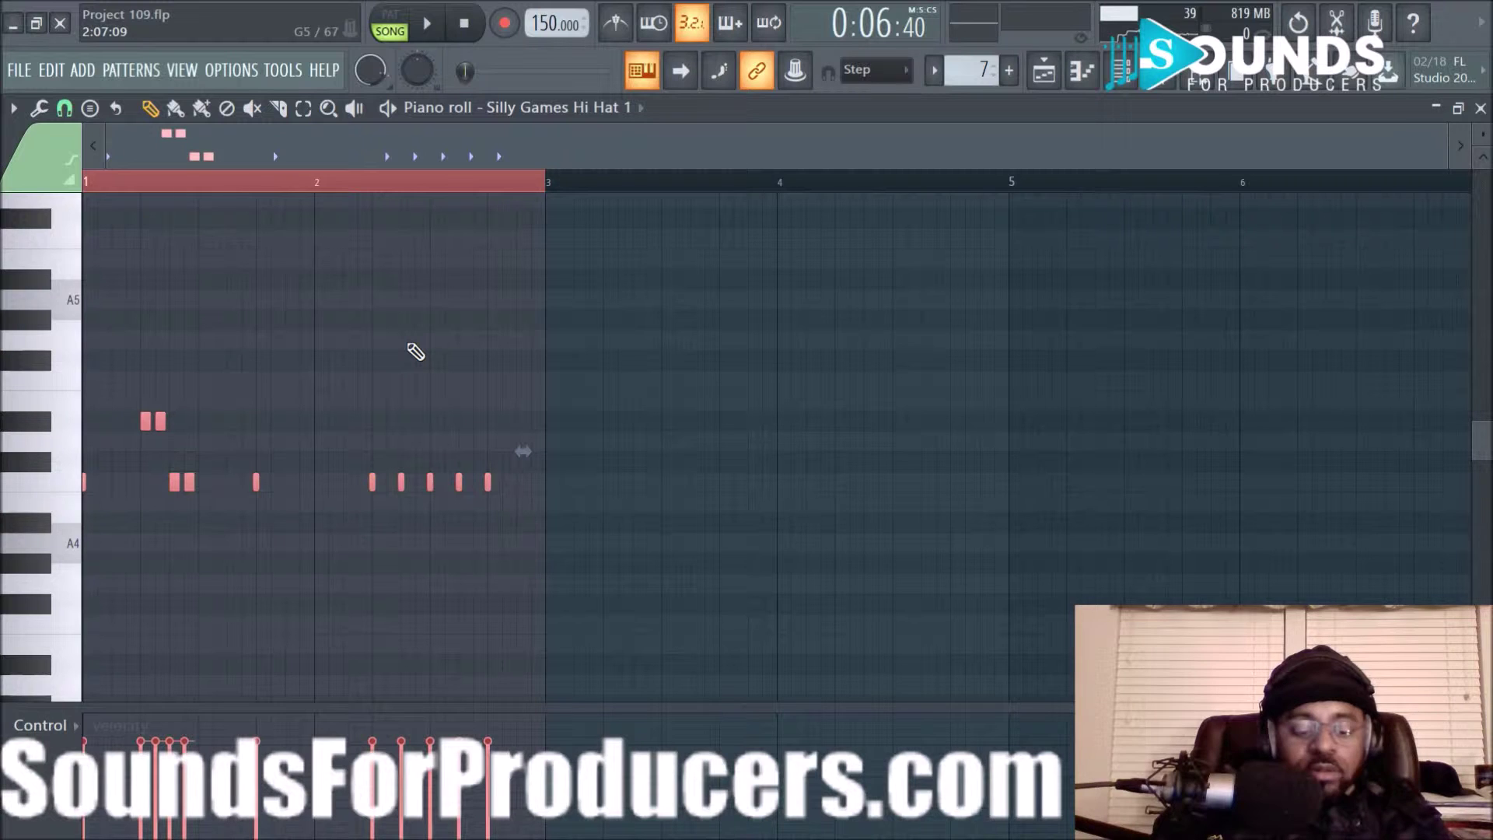
Step: Try the arpeggiator on all the hi-hat notes with different Time mul settings, and close it without accepting
{"action": "key", "text": "alt+a"}
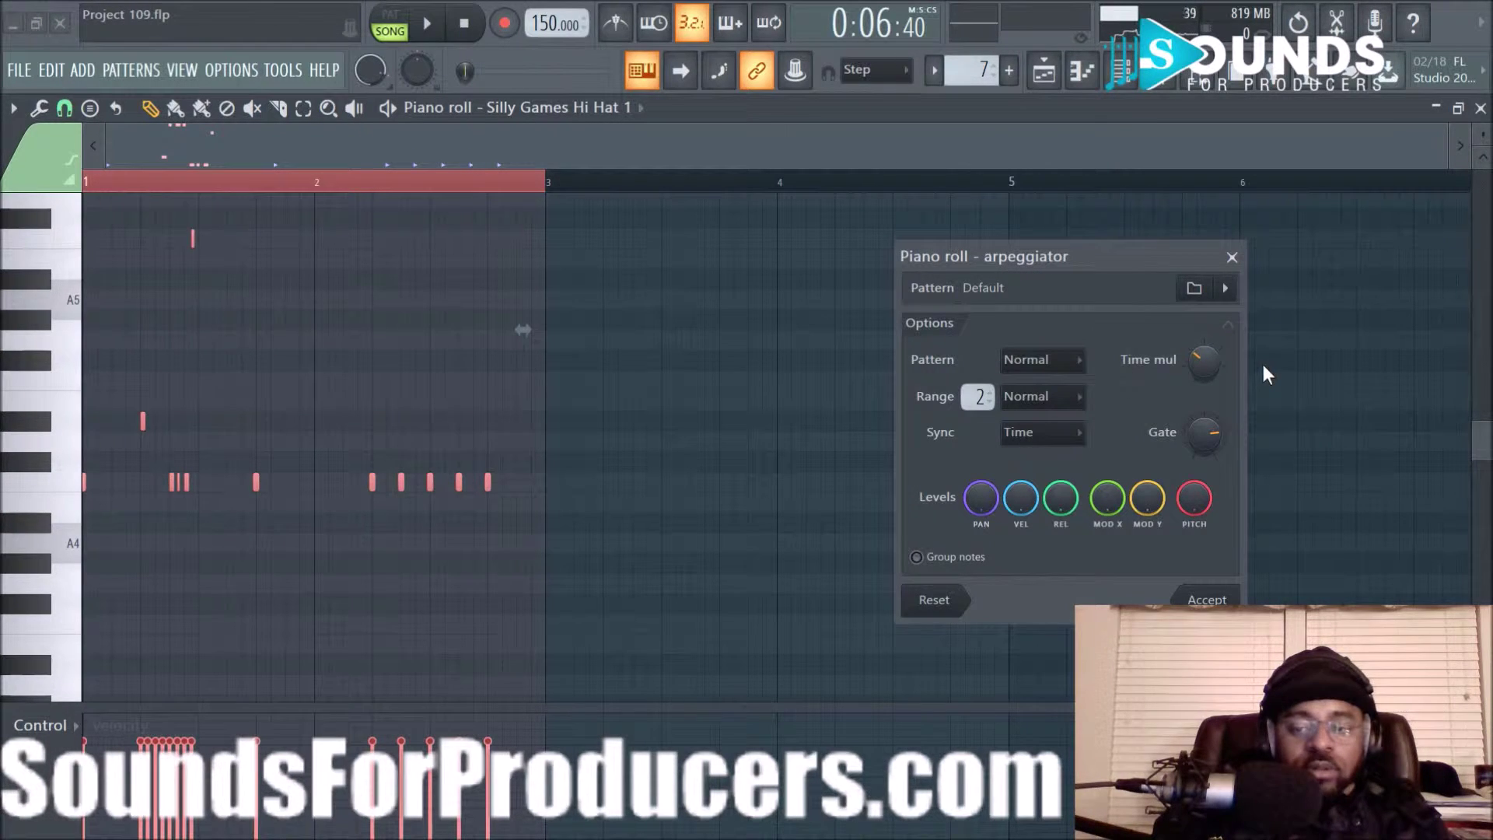
{"action": "left_click_drag", "start_coordinate": [1203, 360], "coordinate": [1203, 389]}
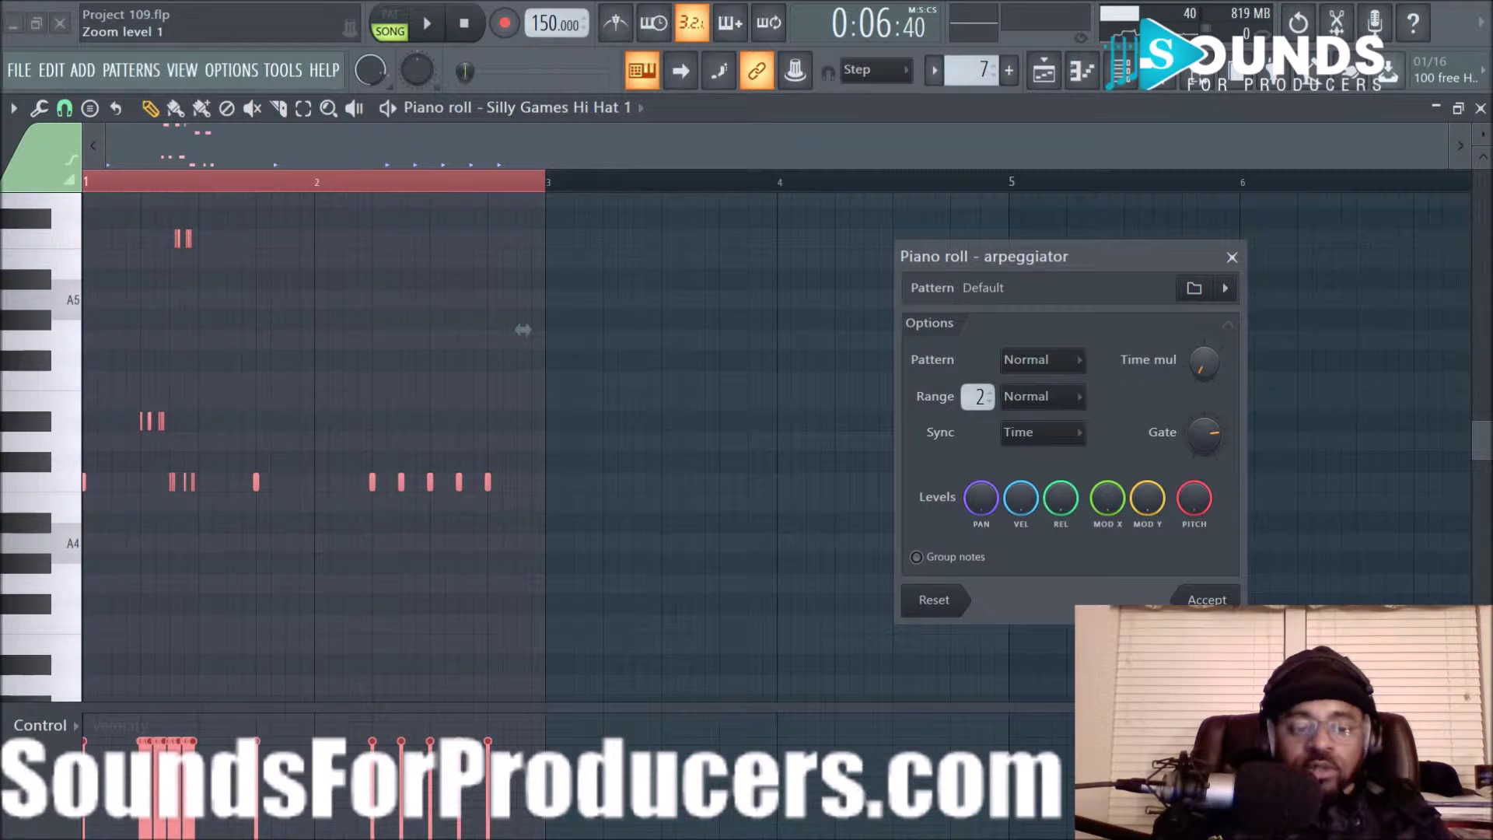
{"action": "left_click_drag", "start_coordinate": [1203, 388], "coordinate": [1203, 369]}
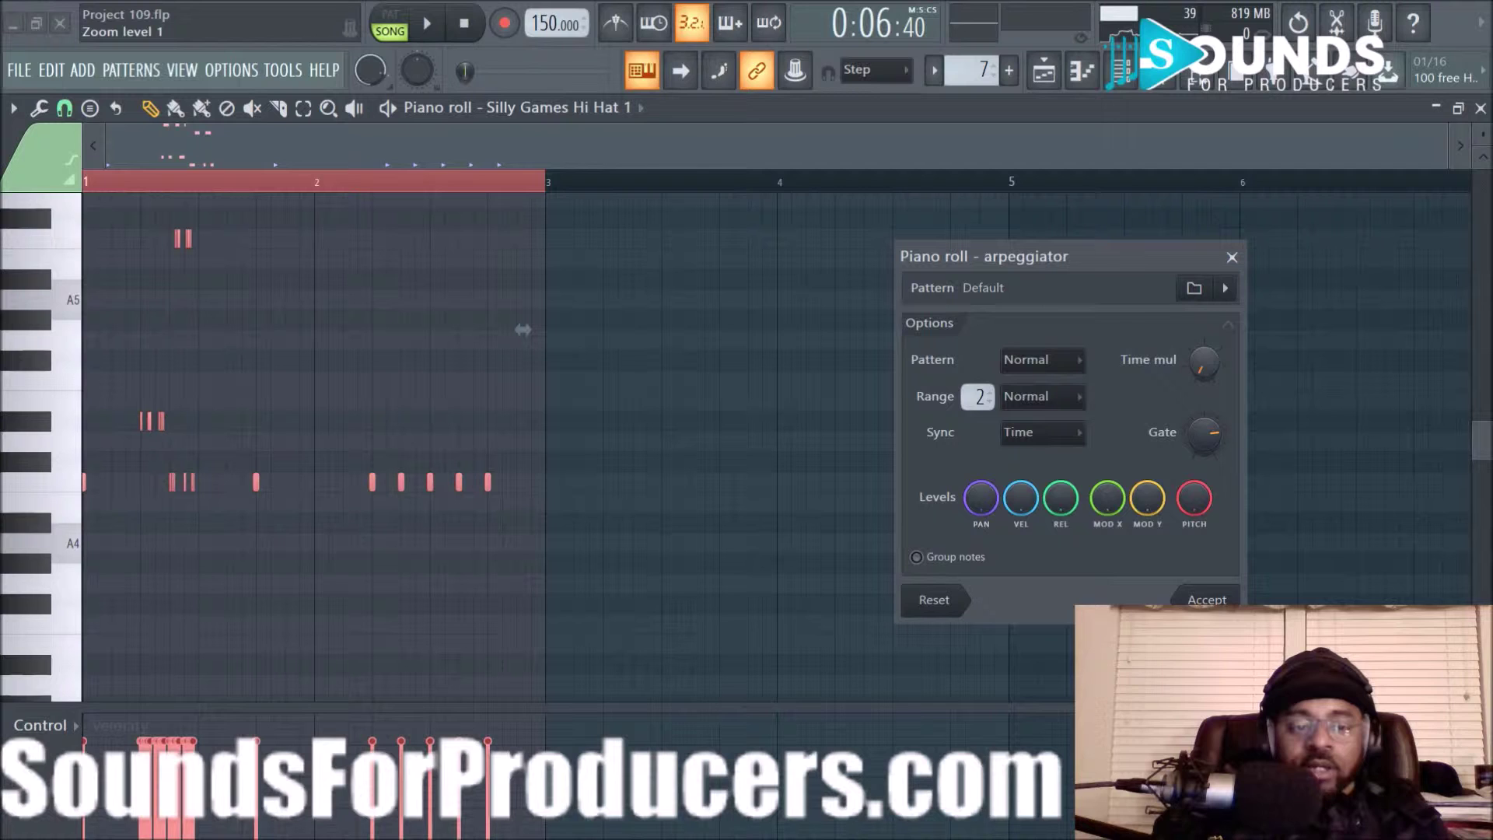
{"action": "mouse_move", "coordinate": [1203, 368]}
{"action": "left_mouse_down"}
{"action": "mouse_move", "coordinate": [1204, 352]}
{"action": "mouse_move", "coordinate": [1211, 375]}
{"action": "left_mouse_up"}
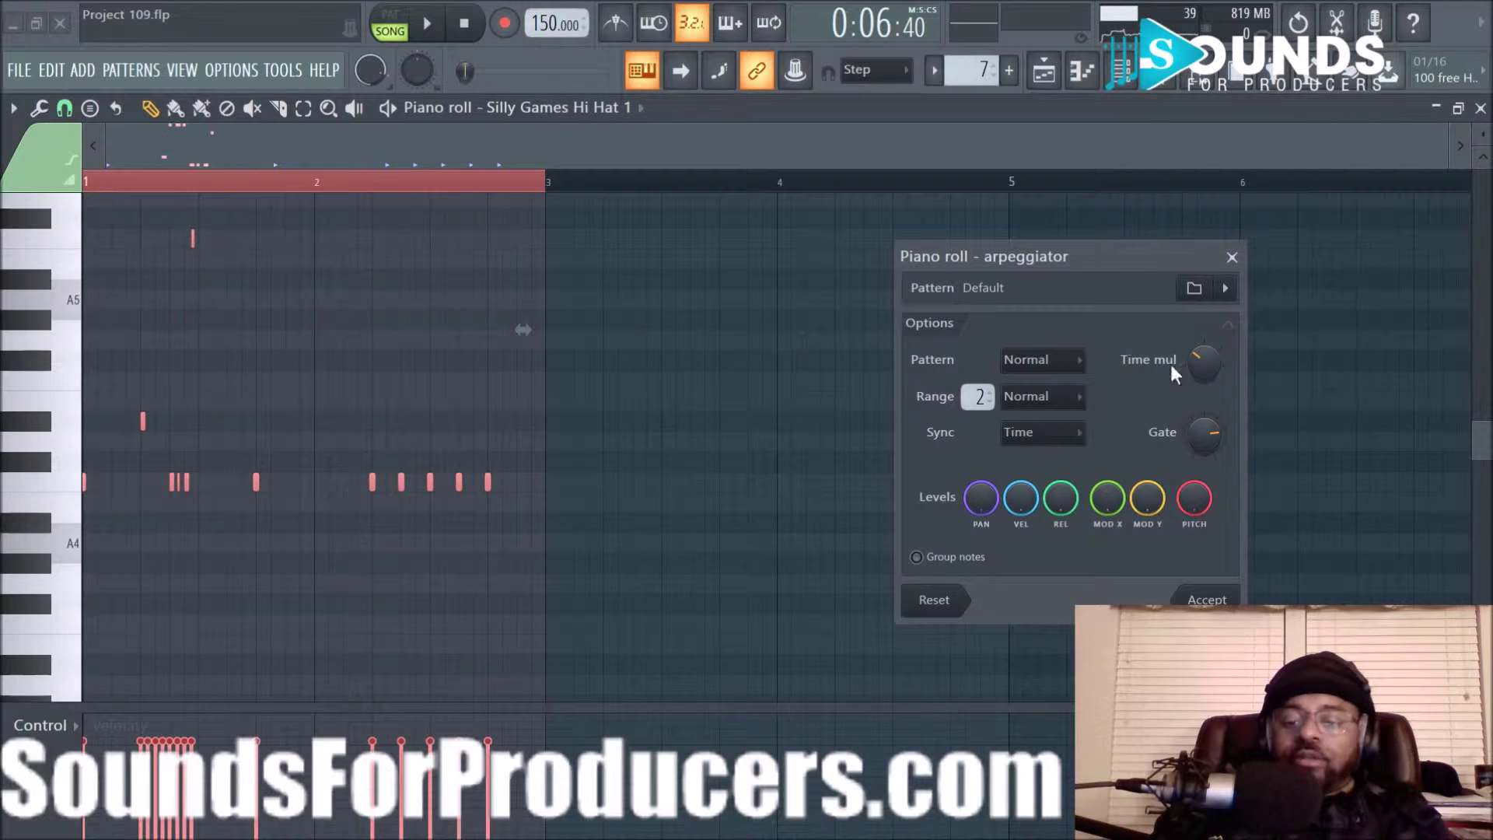
{"action": "left_click", "coordinate": [1232, 256]}
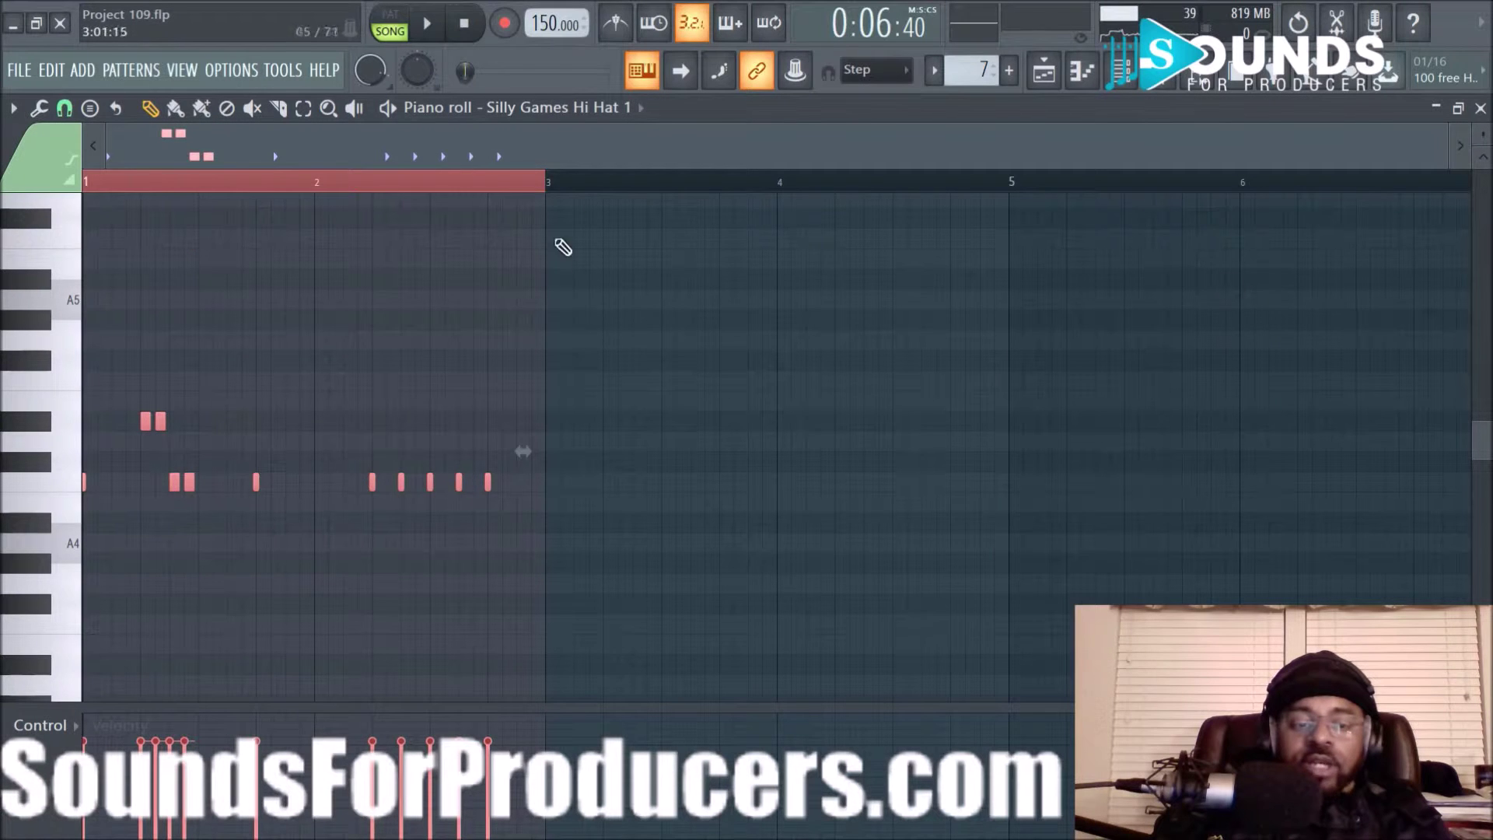
Step: Play the hi-hat notes of Pattern 7, switch to Pattern 8 during playback, and stop
{"action": "scroll", "coordinate": [510, 189], "scroll_direction": "up", "scroll_amount": 2}
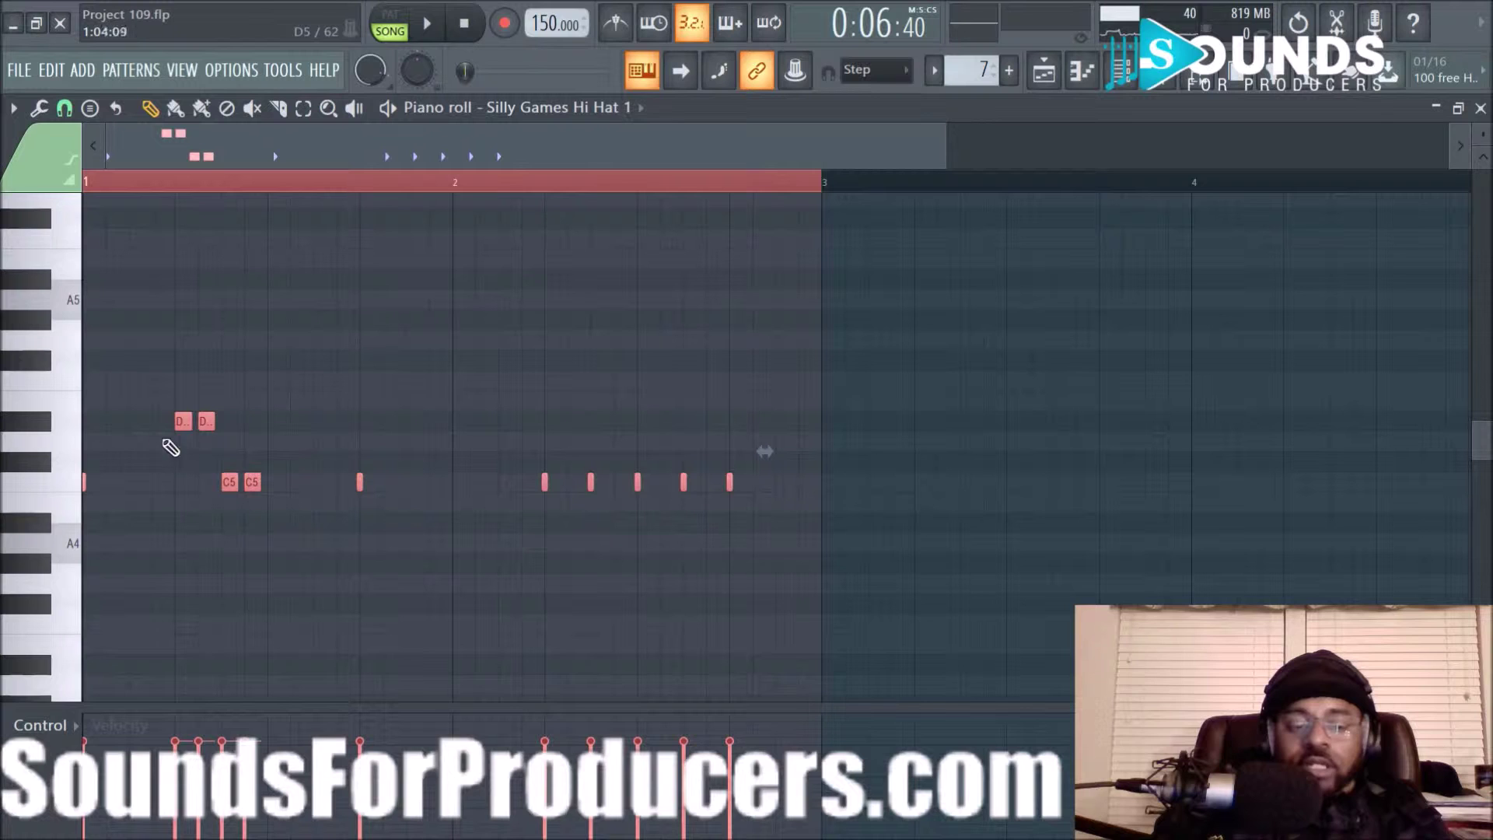
{"action": "left_click", "coordinate": [269, 356]}
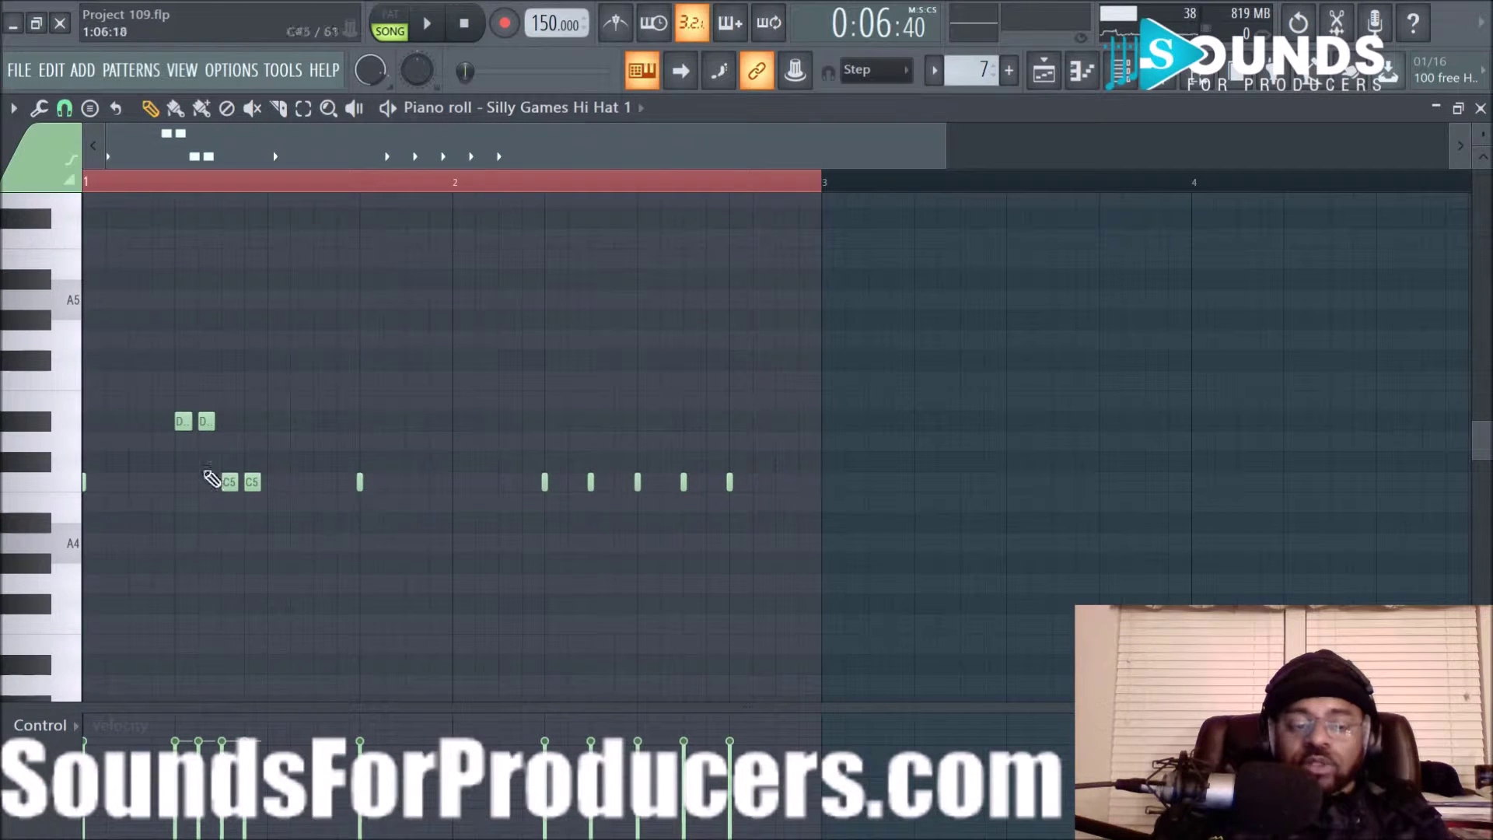
{"action": "key", "text": "space"}
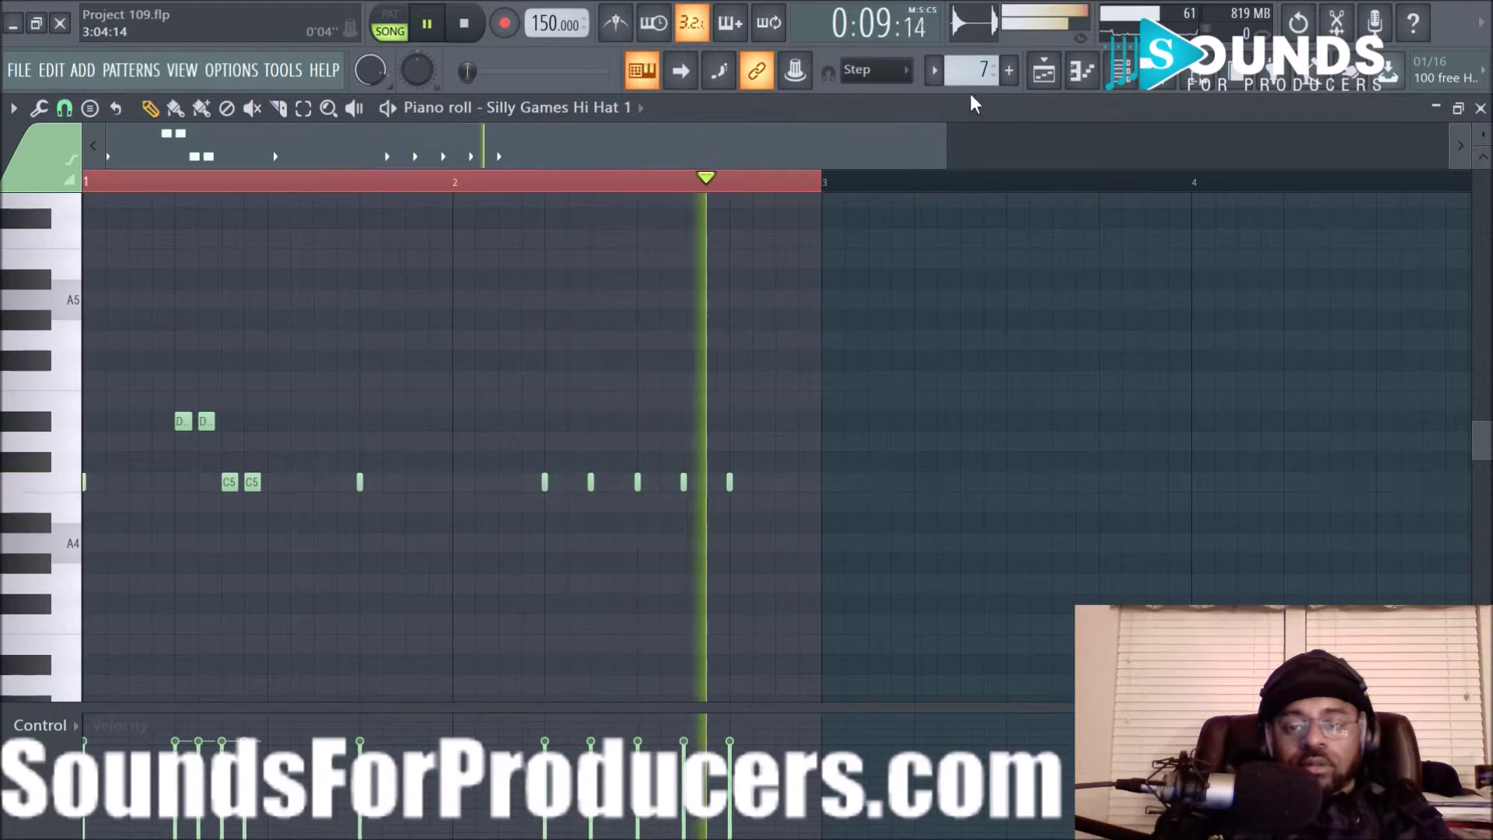
{"action": "scroll", "coordinate": [965, 69], "scroll_direction": "up", "scroll_amount": 1}
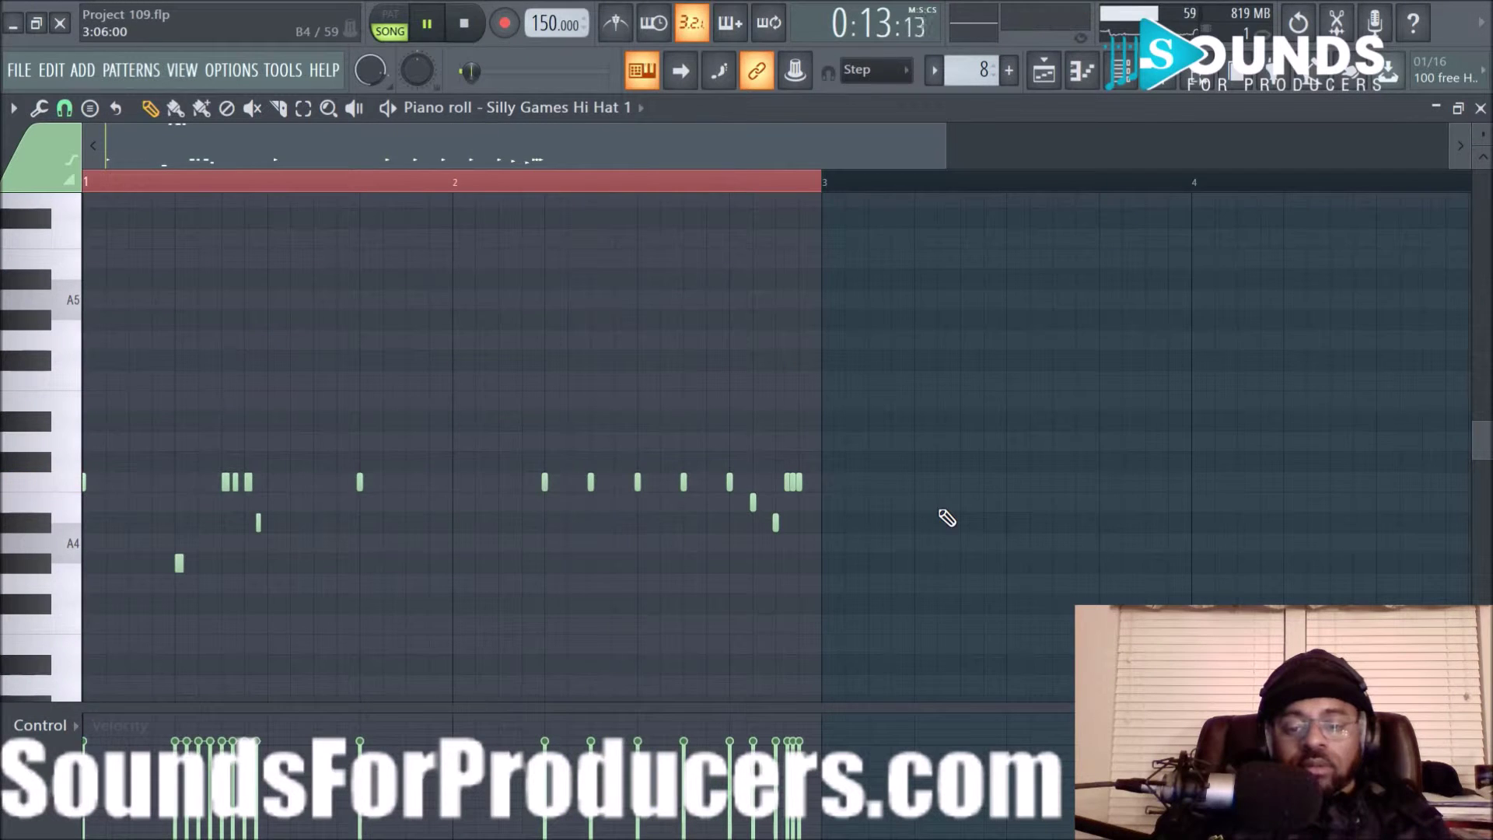
{"action": "key", "text": "space"}
Step: In the playlist, unmute all the tracks and return the song position to the start
{"action": "left_click", "coordinate": [1044, 70]}
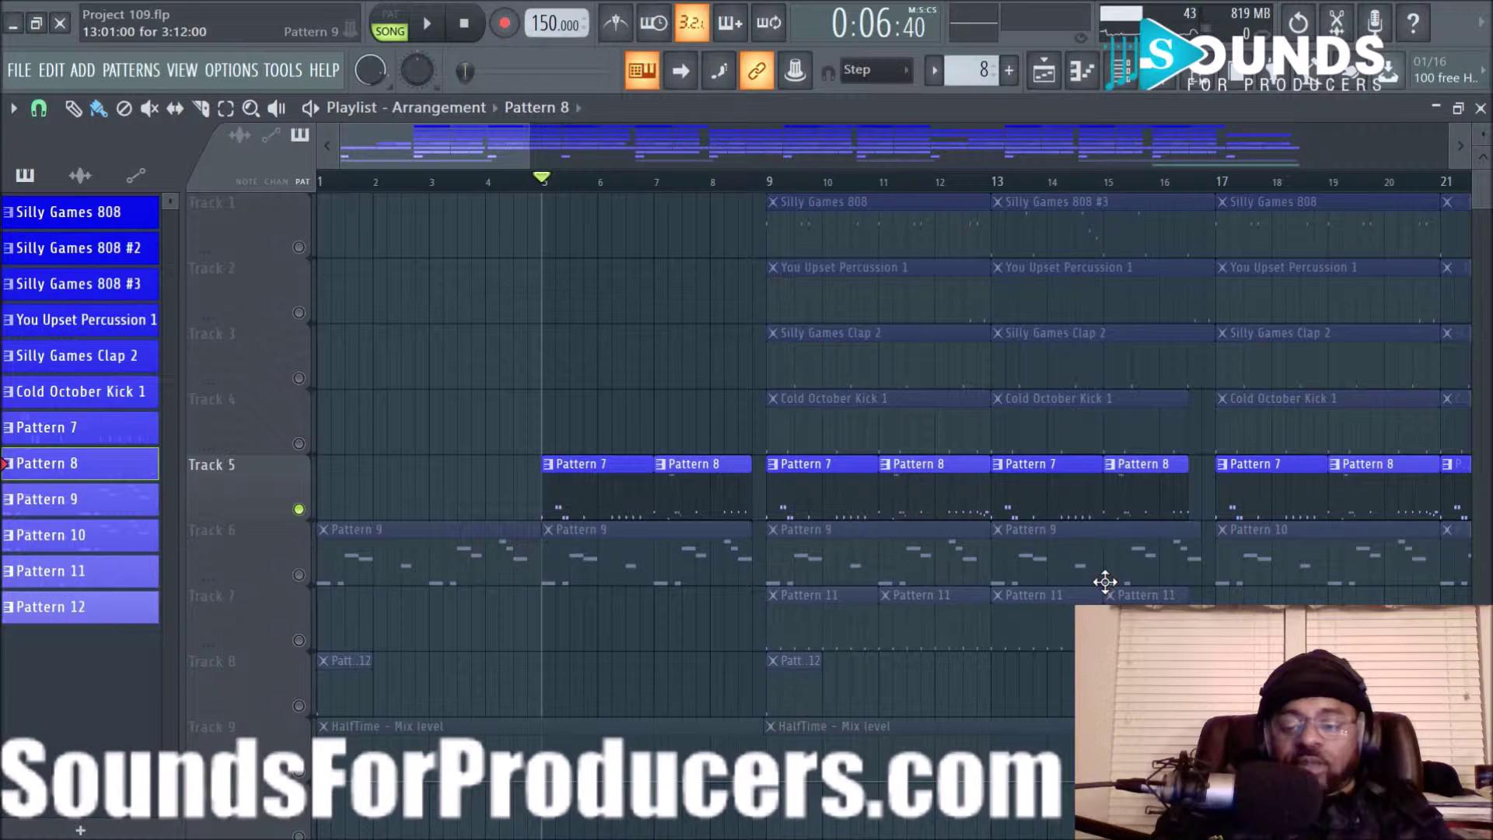
{"action": "left_click", "coordinate": [298, 575]}
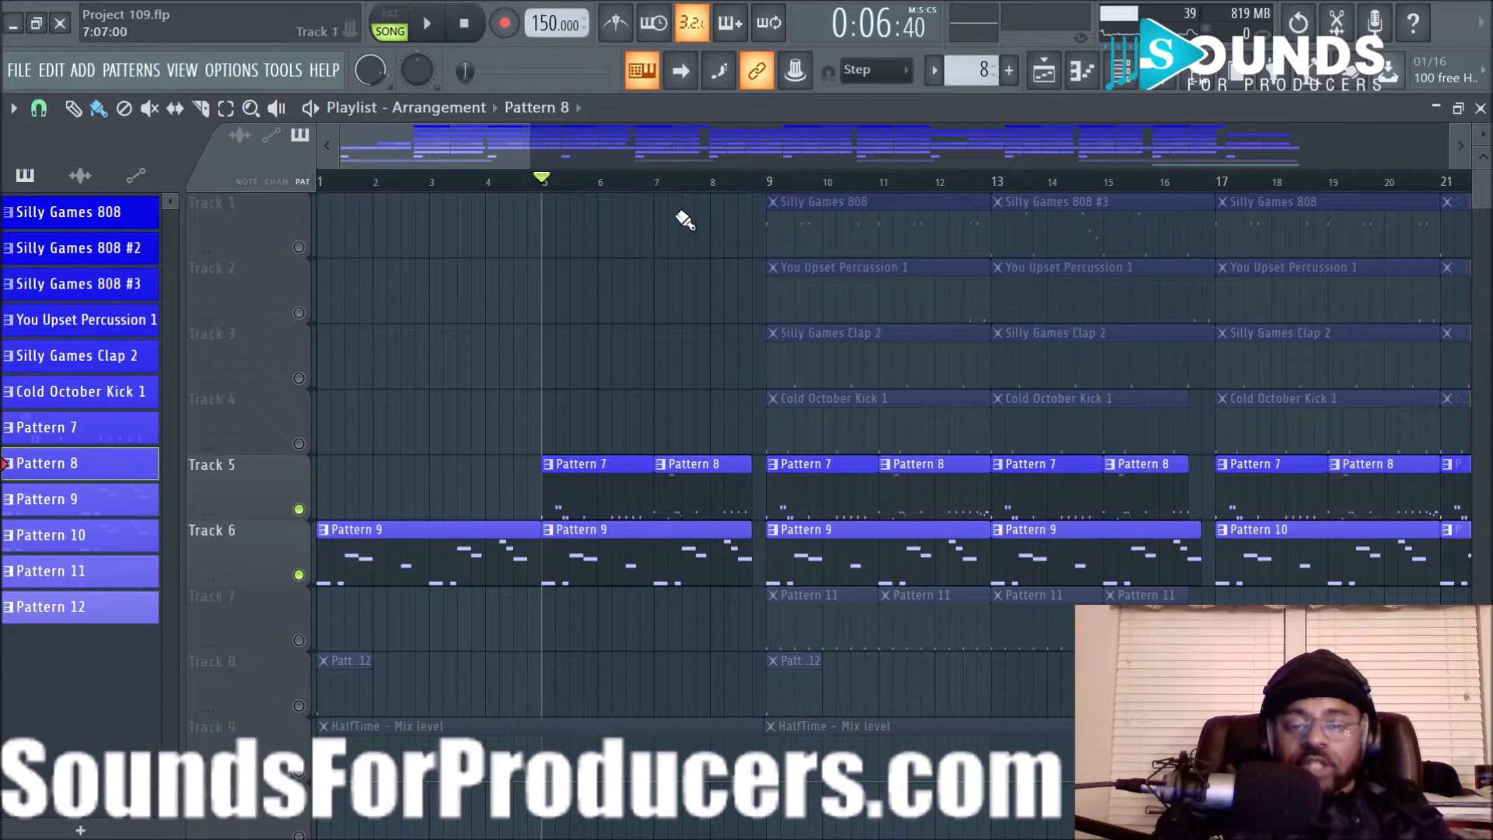
{"action": "left_click", "coordinate": [298, 247]}
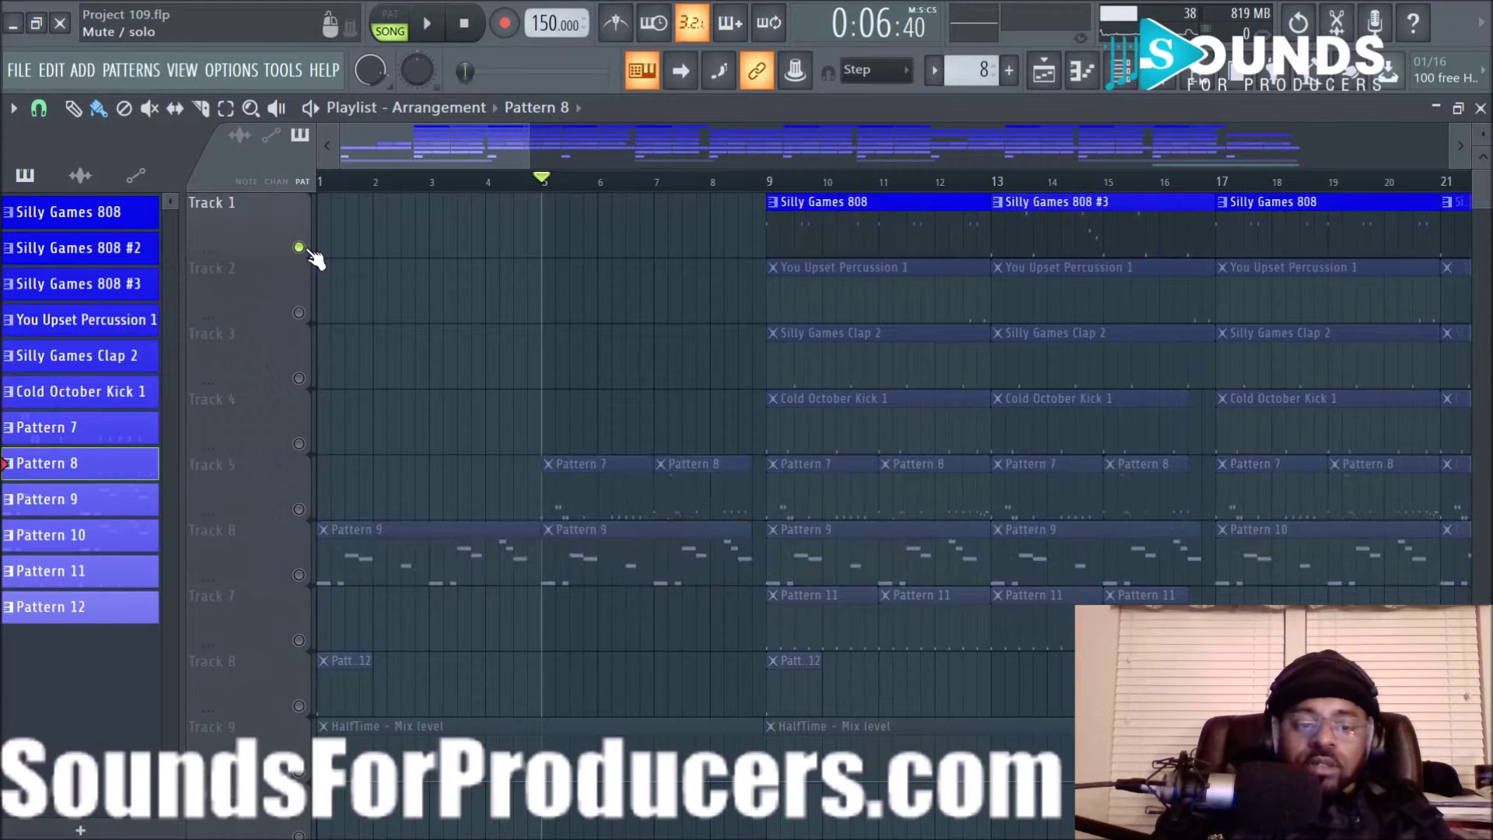
{"action": "left_click", "coordinate": [464, 24]}
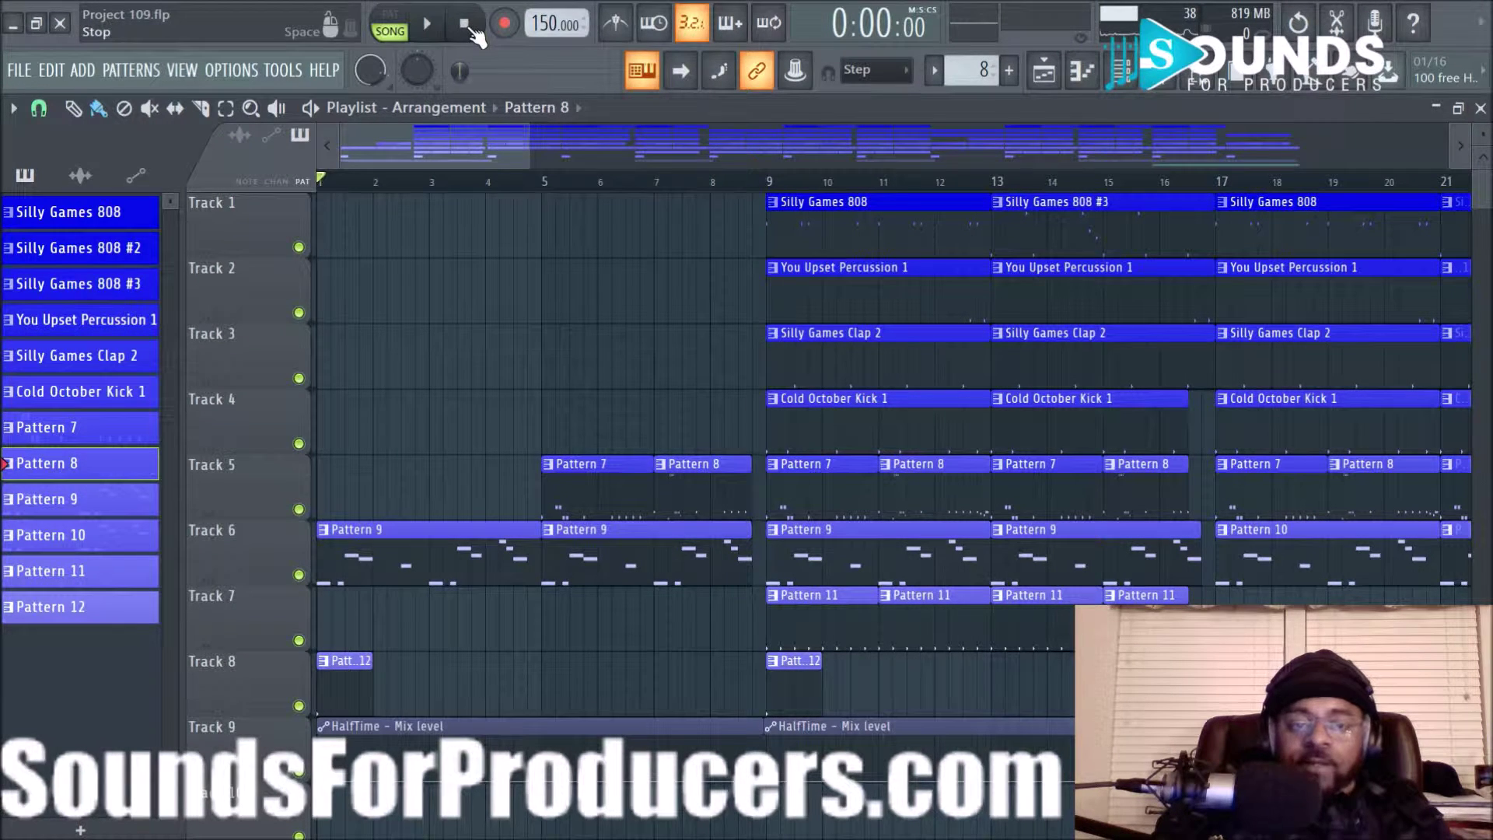
Step: Play the full arrangement from the beginning, follow the playback past bar 21, and stop it
{"action": "key", "text": "space"}
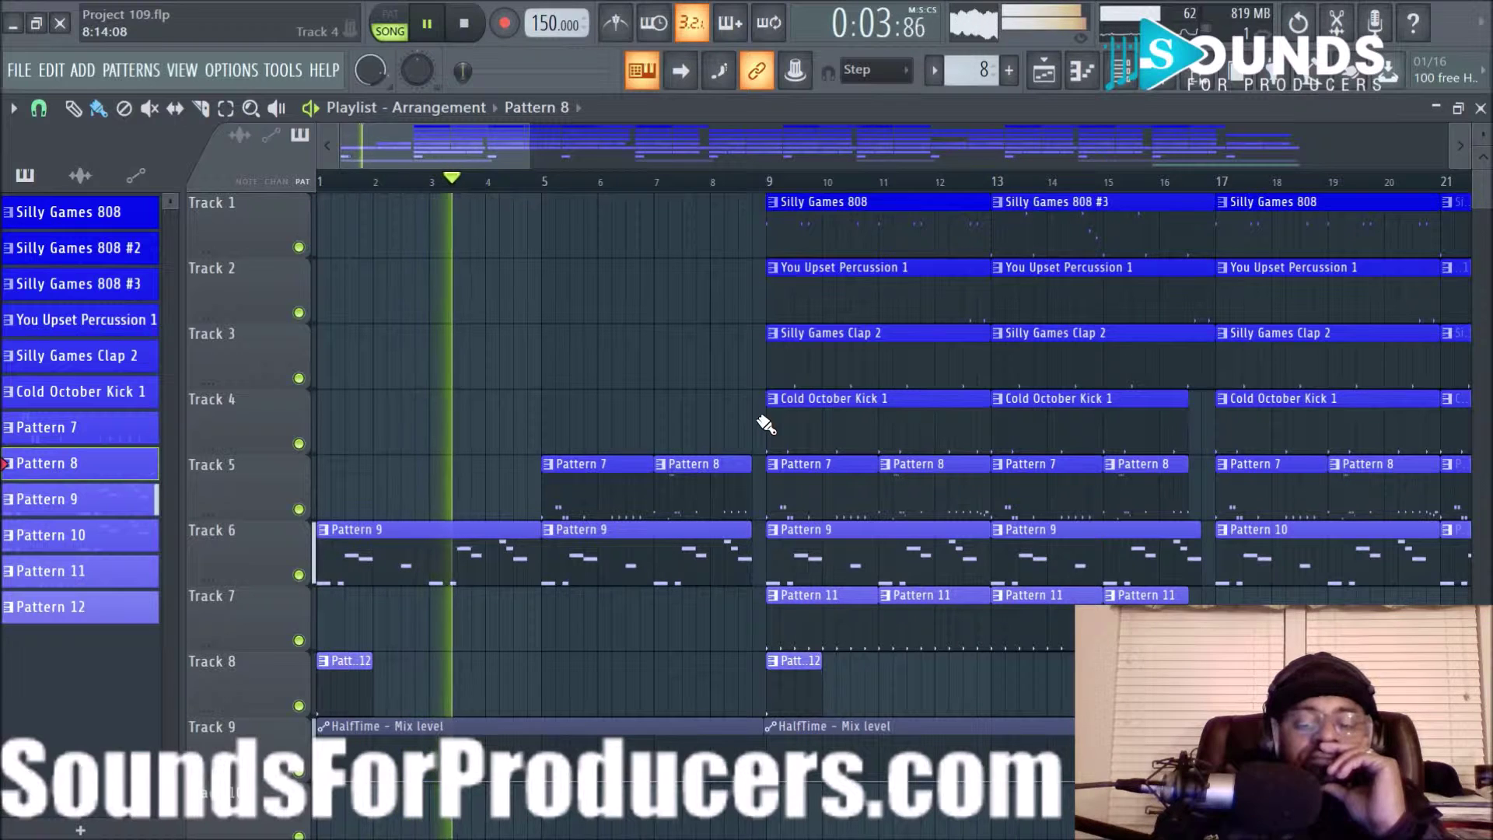
{"action": "scroll", "coordinate": [745, 185], "scroll_direction": "down", "scroll_amount": 2}
{"action": "scroll", "coordinate": [745, 185], "scroll_direction": "down", "scroll_amount": 1}
{"action": "left_click_drag", "start_coordinate": [529, 146], "coordinate": [563, 142]}
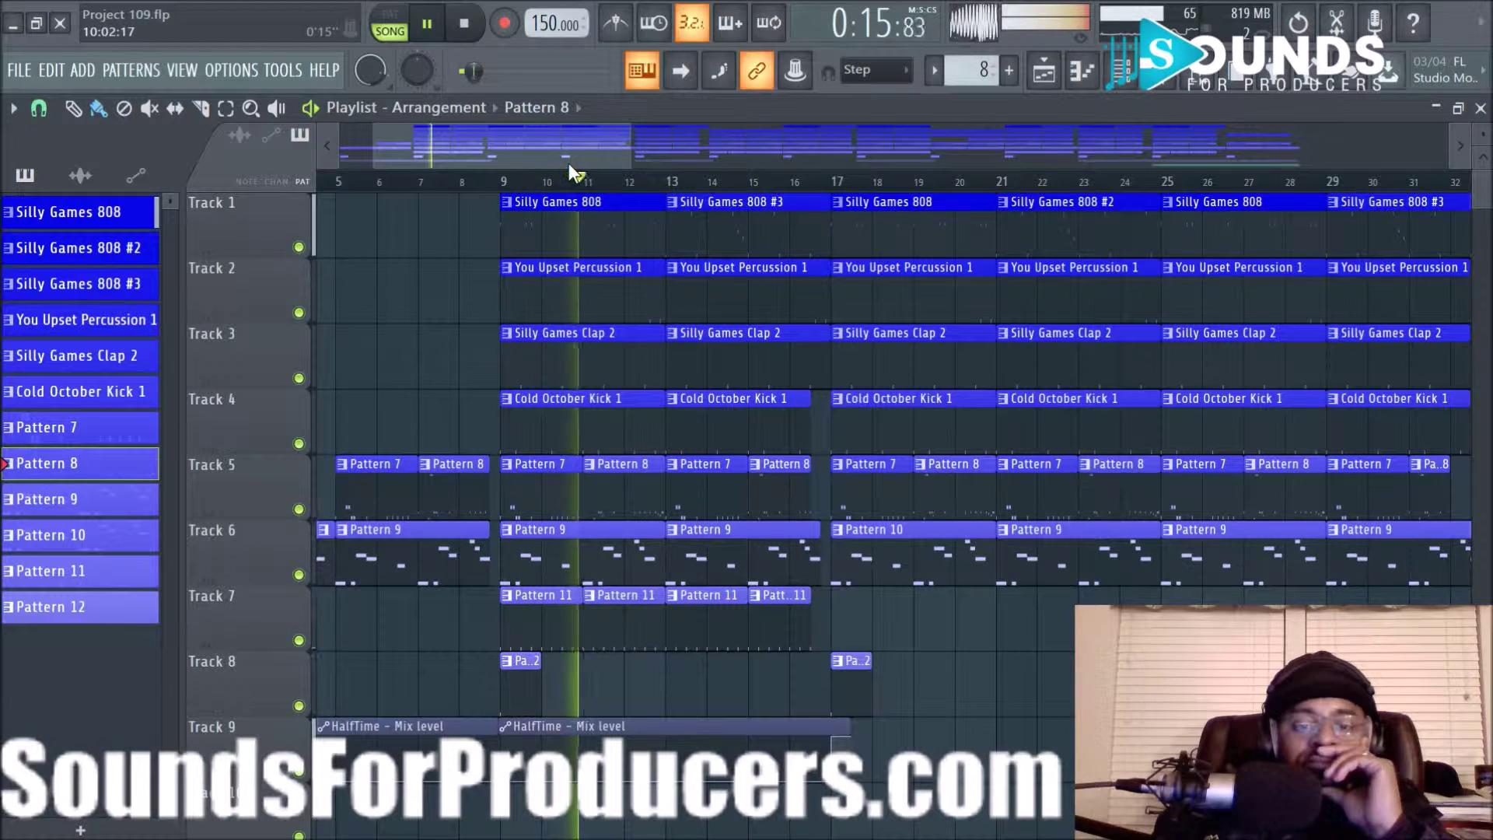
{"action": "left_click_drag", "start_coordinate": [568, 155], "coordinate": [593, 154]}
{"action": "scroll", "coordinate": [610, 190], "scroll_direction": "down", "scroll_amount": 1}
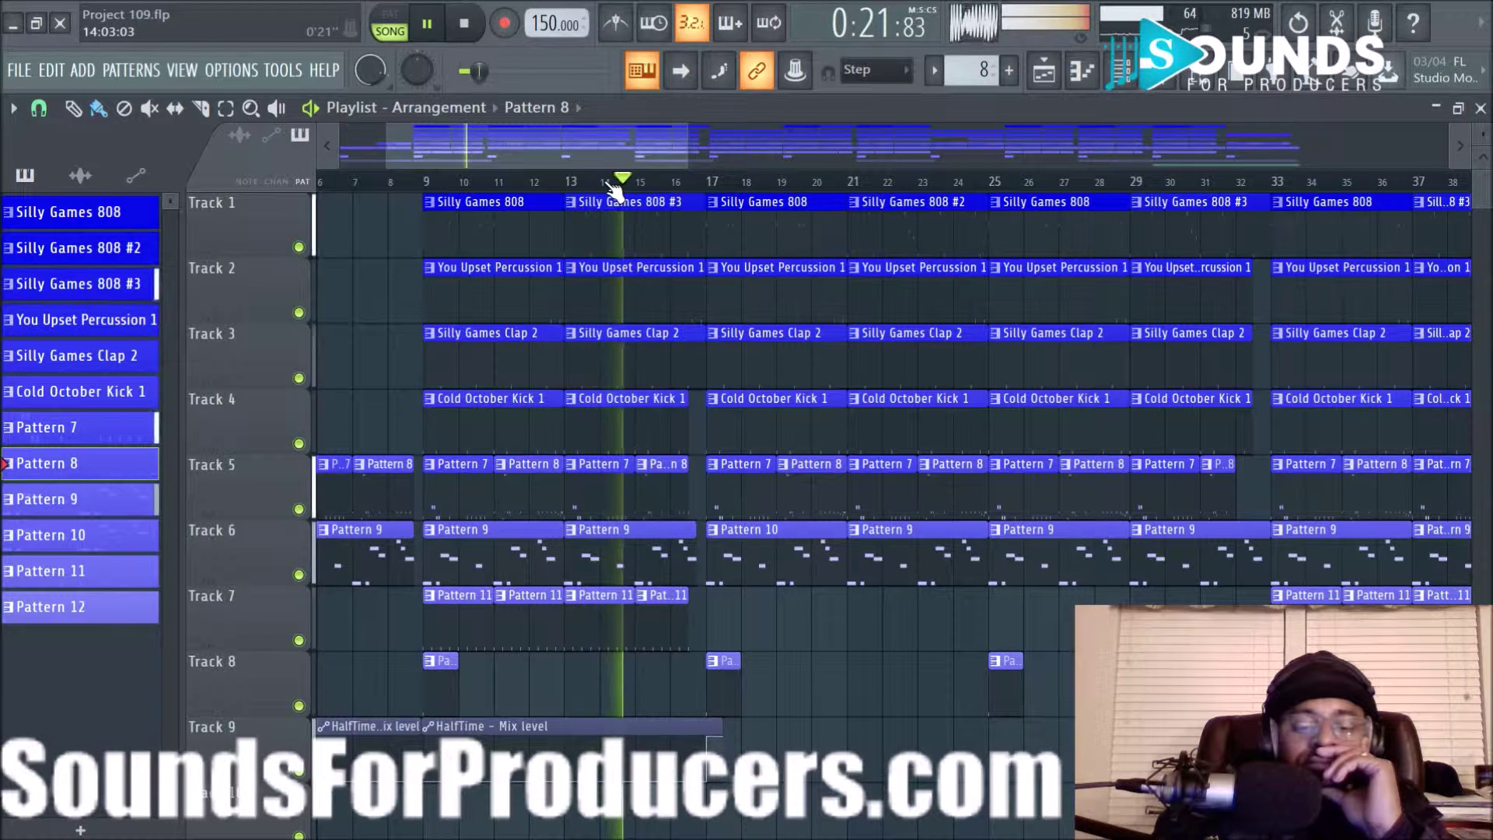
{"action": "scroll", "coordinate": [610, 190], "scroll_direction": "down", "scroll_amount": 1}
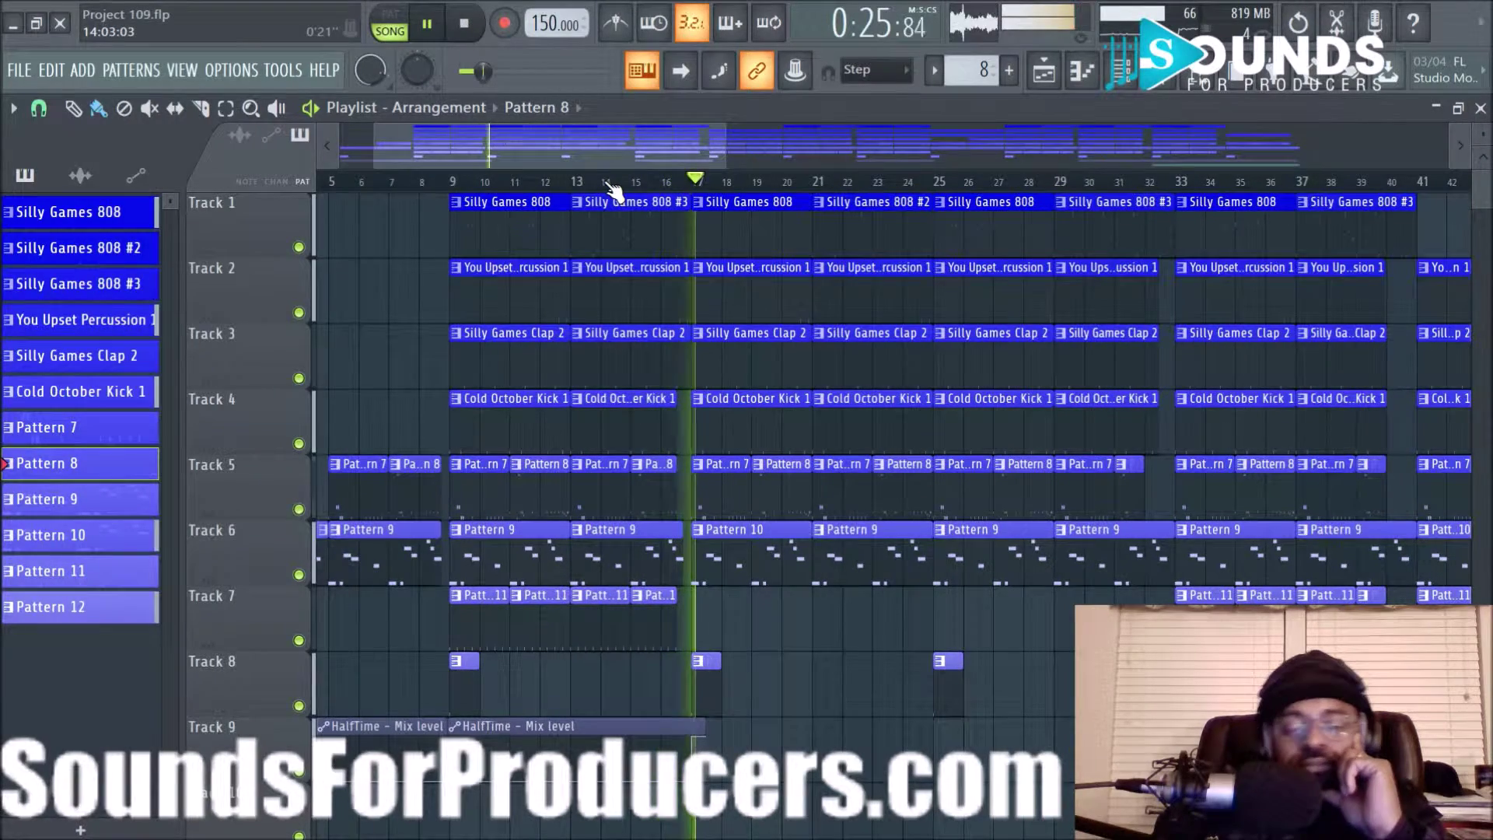
{"action": "left_click_drag", "start_coordinate": [610, 137], "coordinate": [662, 148]}
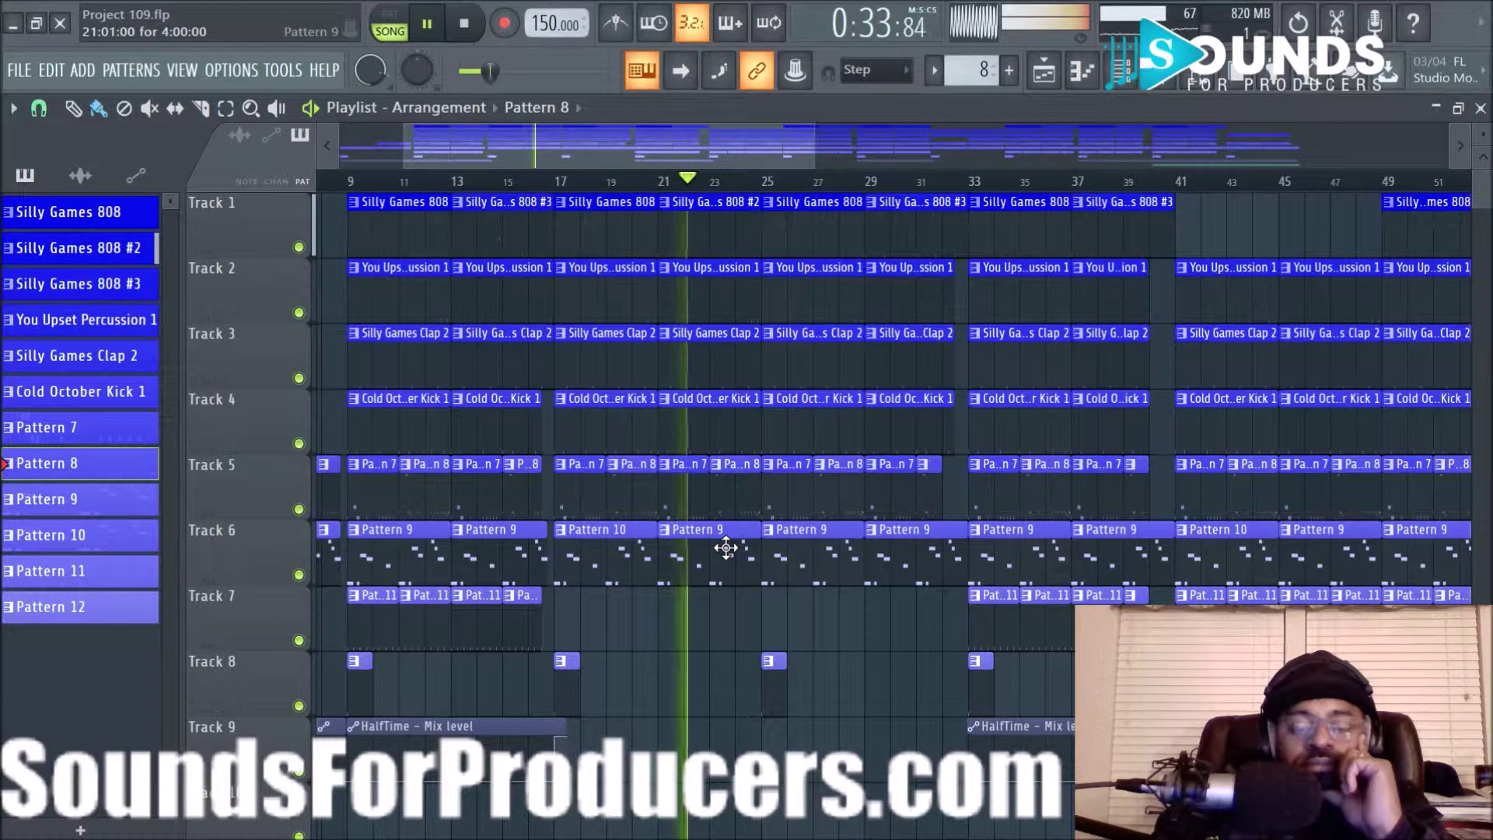
{"action": "left_click", "coordinate": [471, 23]}
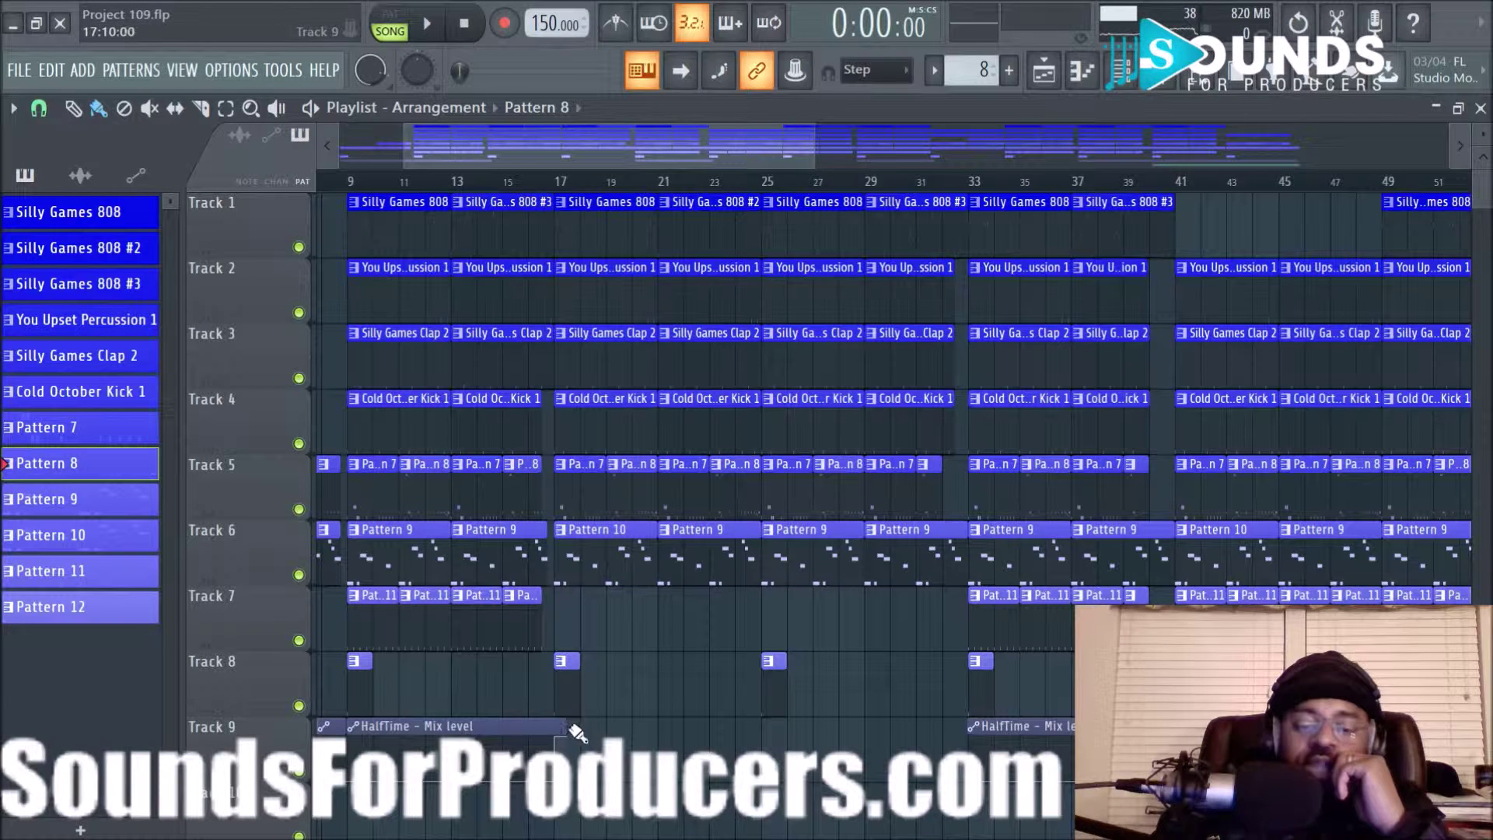
Step: Try different lengths for the HalfTime - Mix level clip starting at bar 9 on Track 9, and extend its end to bar 21
{"action": "mouse_move", "coordinate": [566, 737]}
{"action": "left_mouse_down"}
{"action": "mouse_move", "coordinate": [957, 747]}
{"action": "mouse_move", "coordinate": [580, 745]}
{"action": "left_mouse_up"}
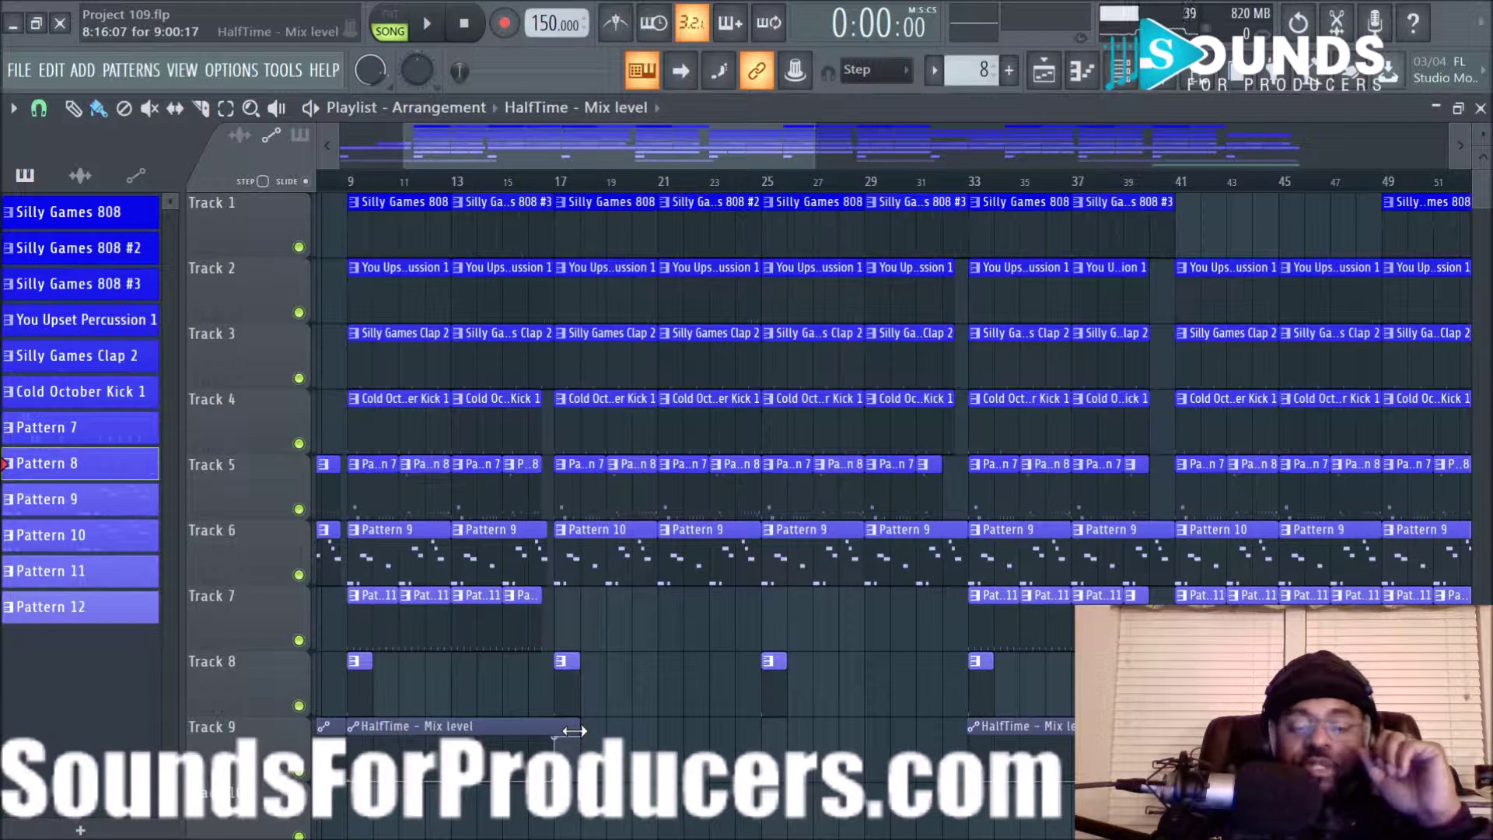
{"action": "left_click_drag", "start_coordinate": [574, 731], "coordinate": [918, 741]}
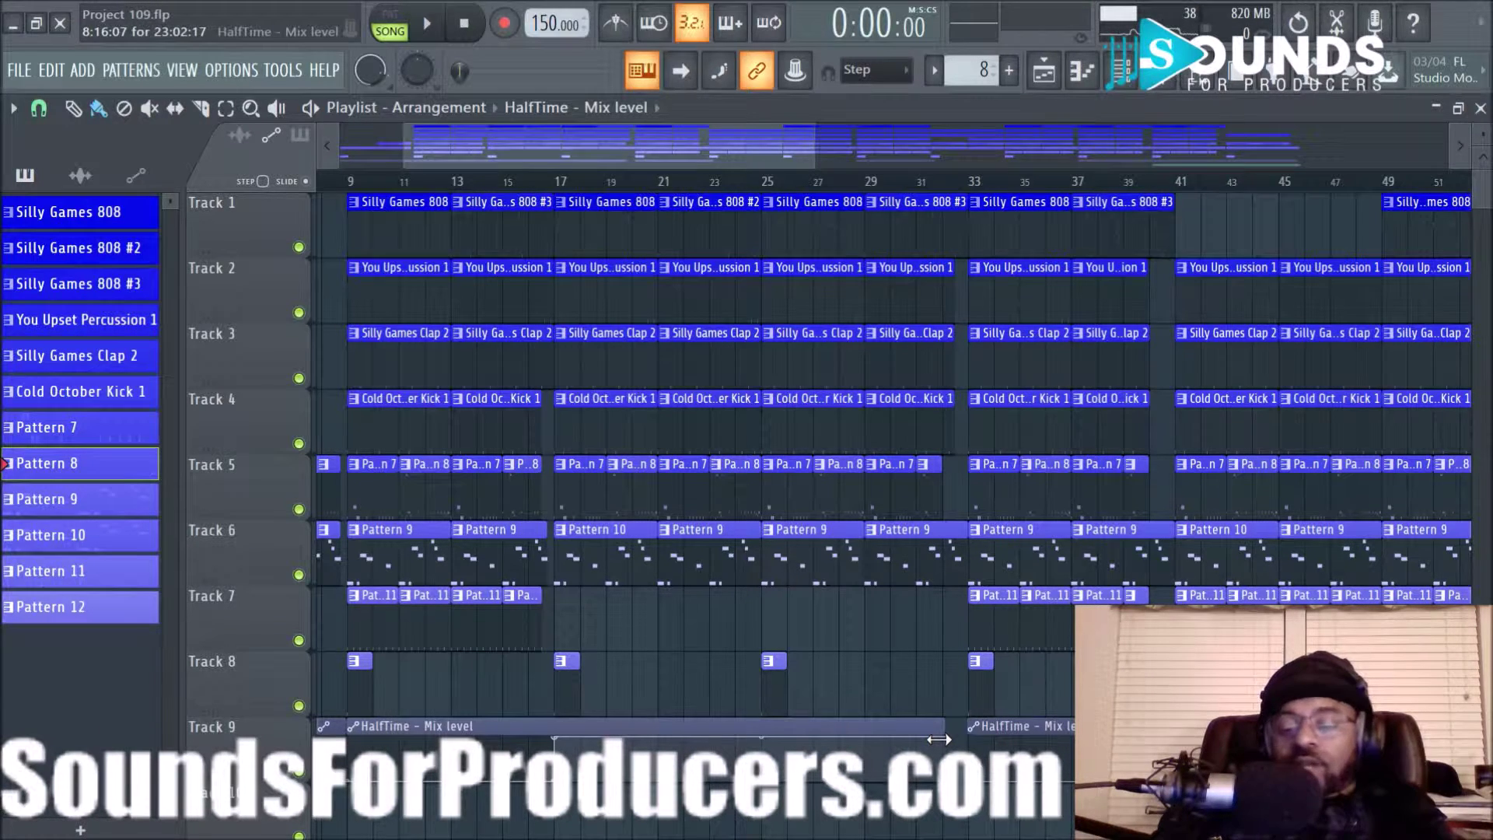
{"action": "left_click_drag", "start_coordinate": [938, 739], "coordinate": [614, 716]}
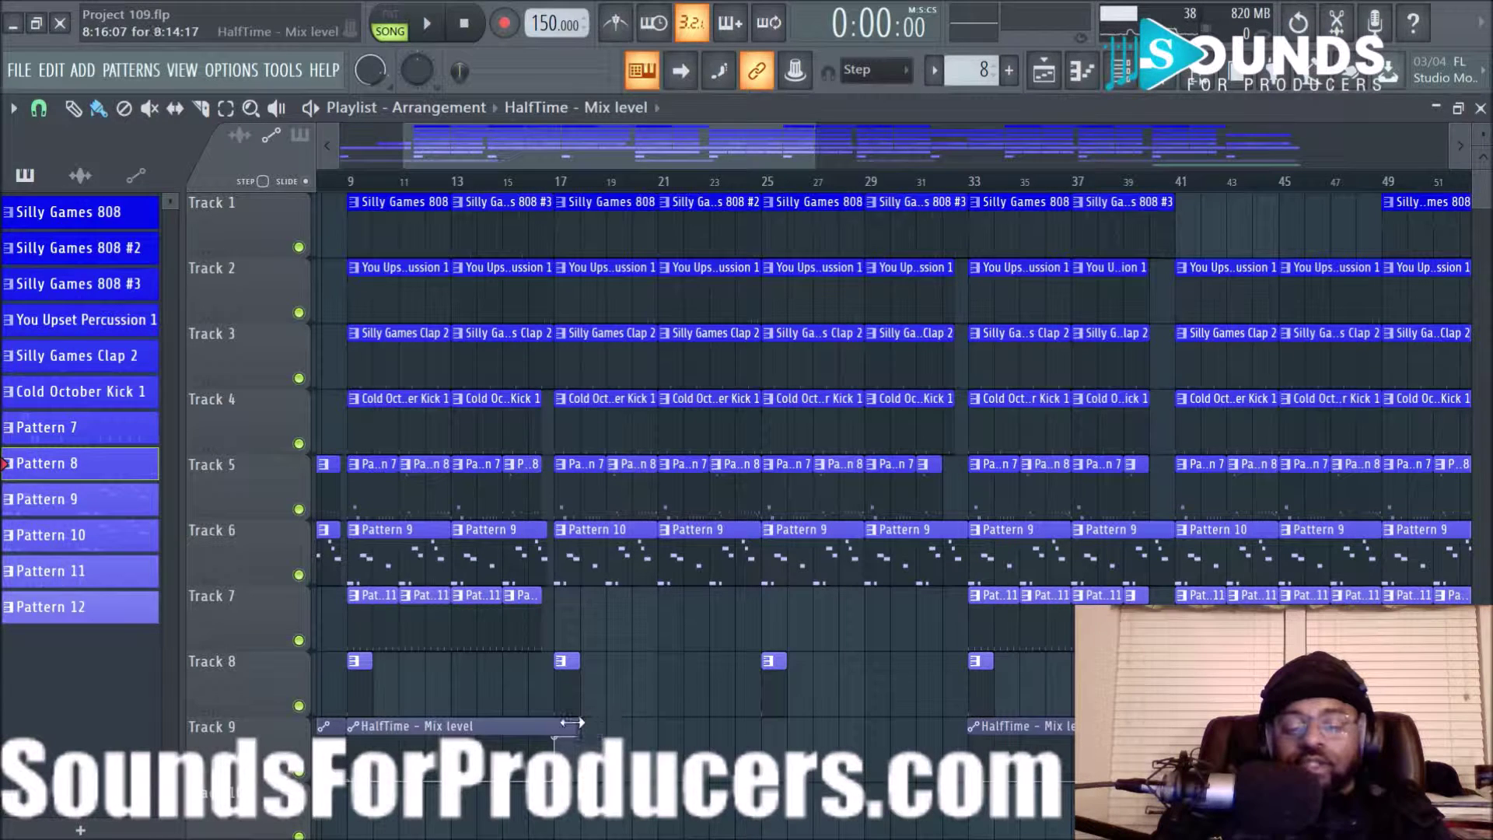
{"action": "left_click_drag", "start_coordinate": [574, 724], "coordinate": [574, 723]}
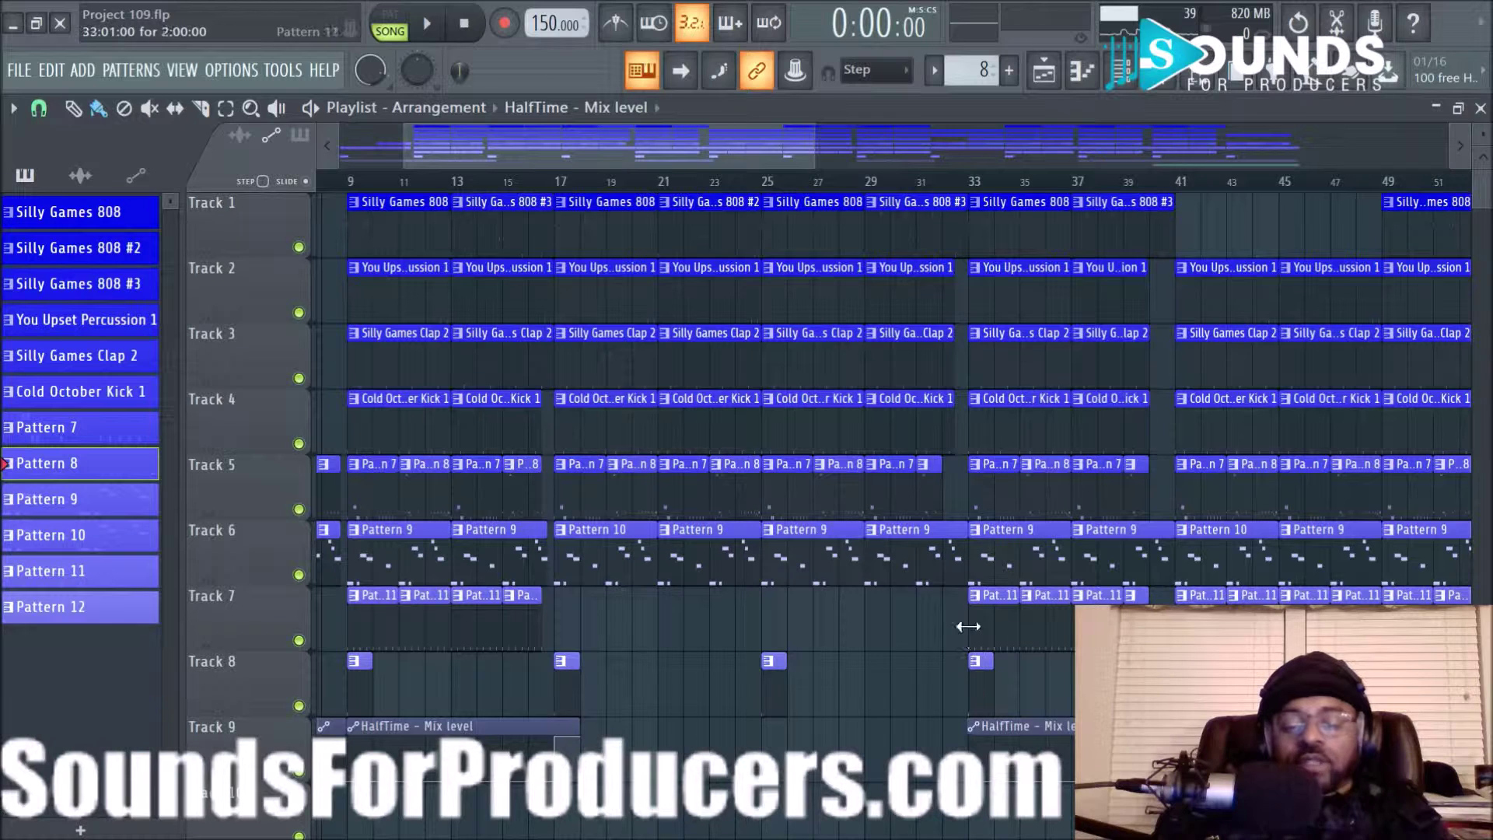
{"action": "left_click_drag", "start_coordinate": [589, 727], "coordinate": [659, 728]}
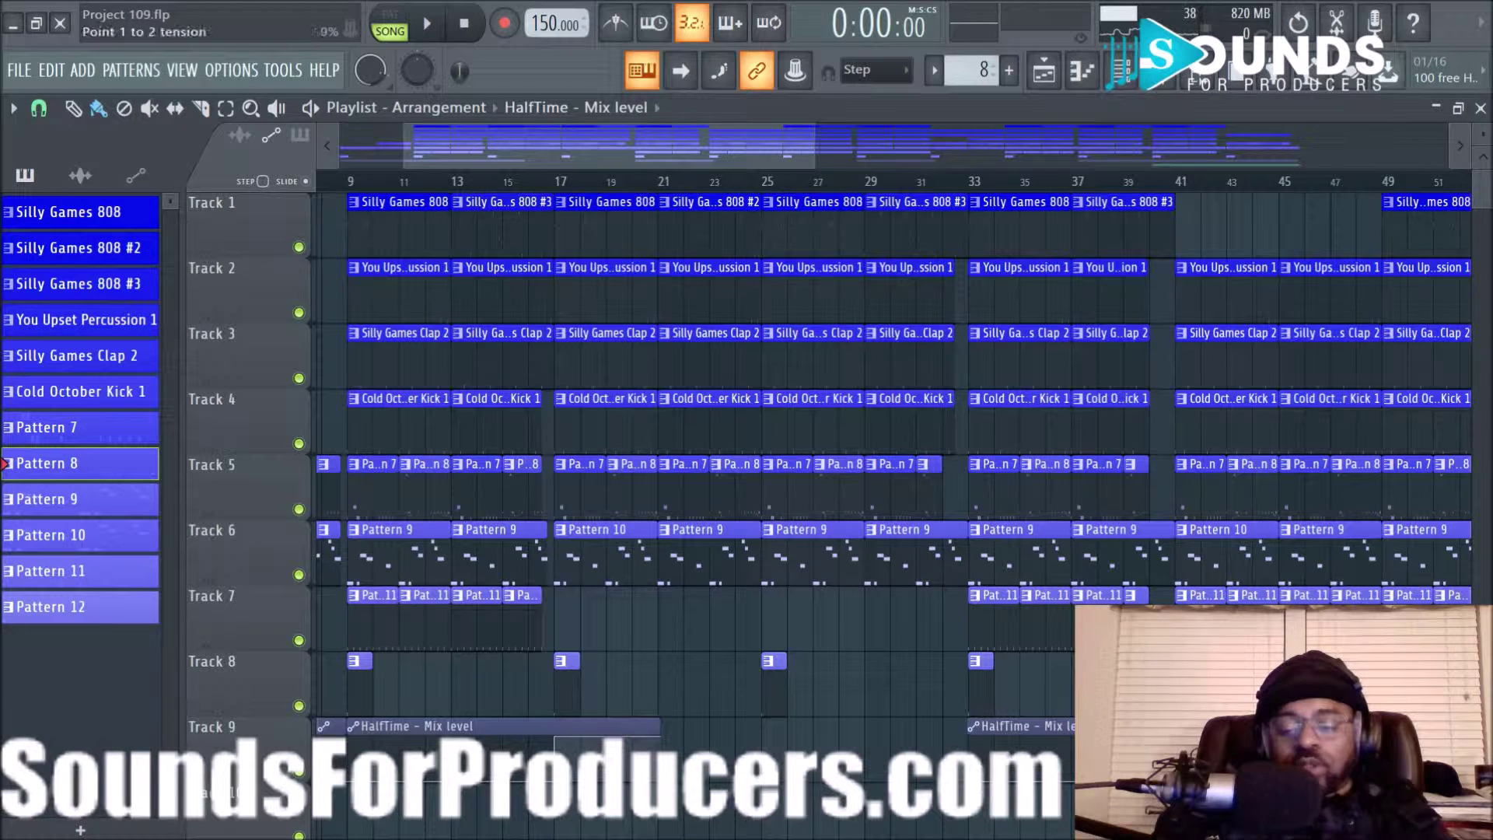
Step: Look over how the clips are arranged across the song, from the intro through the sections past bar 97
{"action": "scroll", "coordinate": [827, 195], "scroll_direction": "up", "scroll_amount": 4}
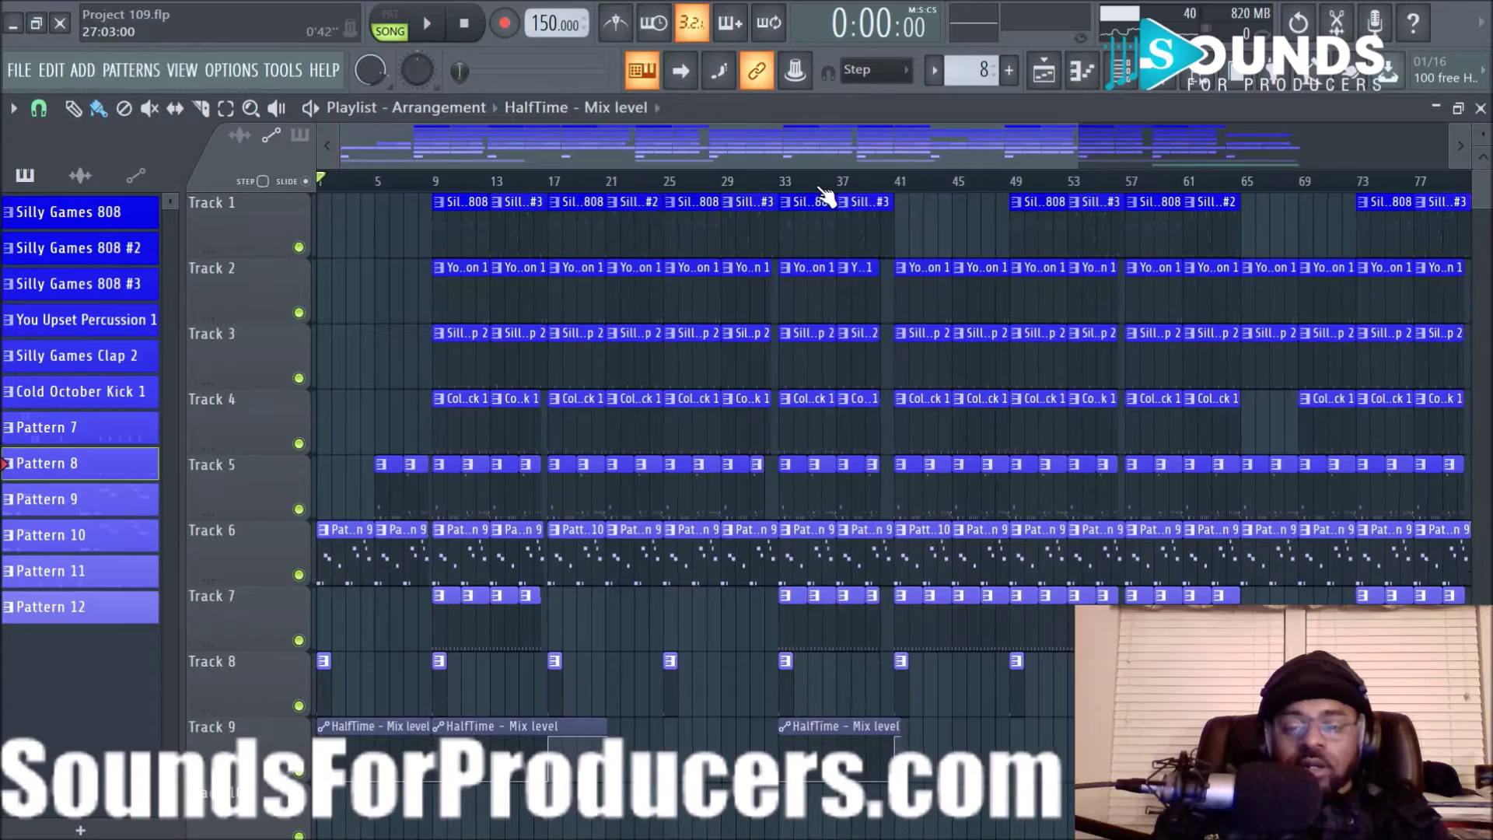
{"action": "scroll", "coordinate": [827, 195], "scroll_direction": "down", "scroll_amount": 4}
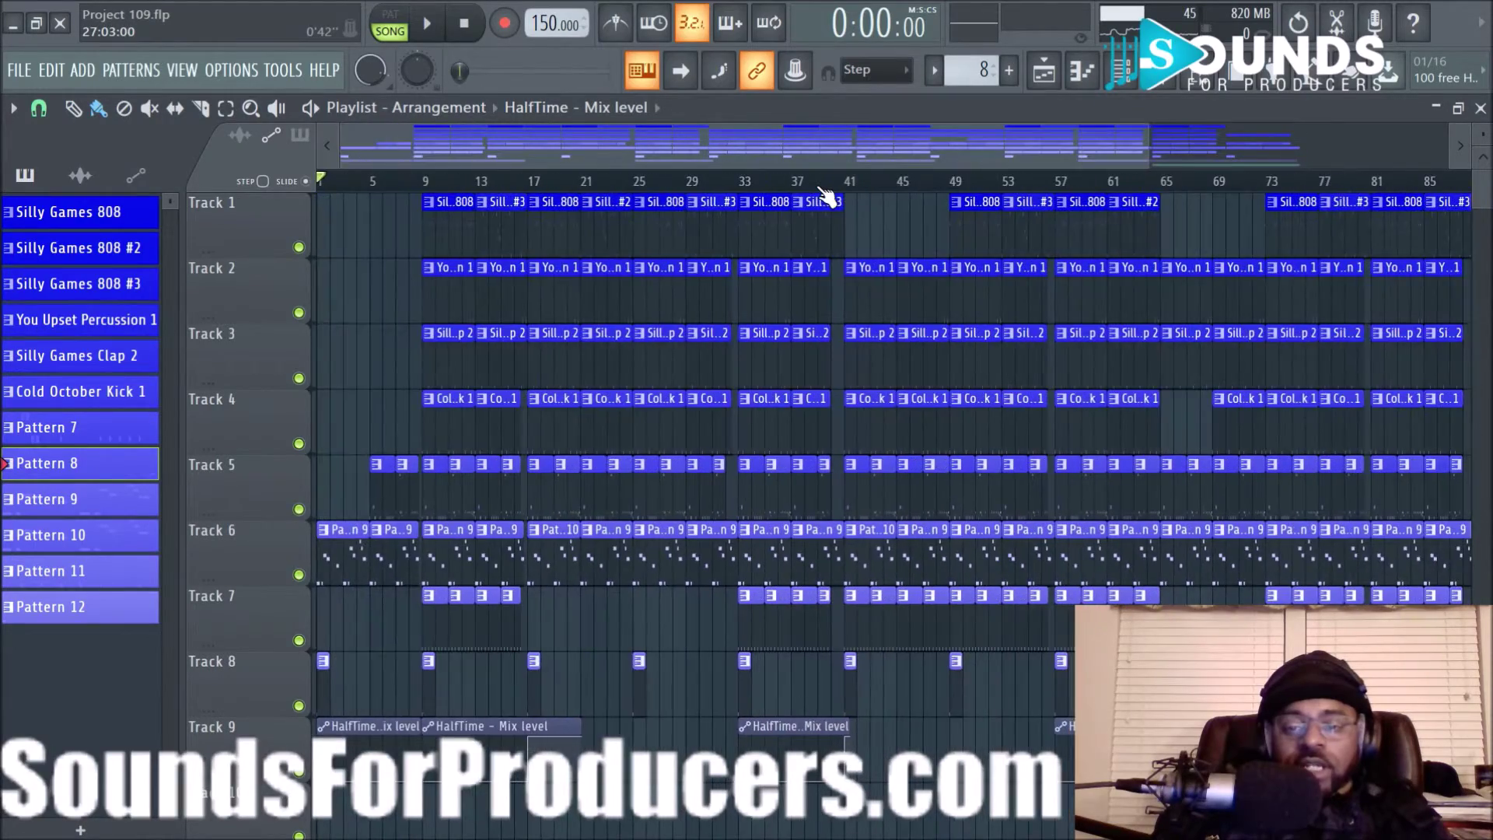
{"action": "left_click_drag", "start_coordinate": [907, 161], "coordinate": [1011, 146]}
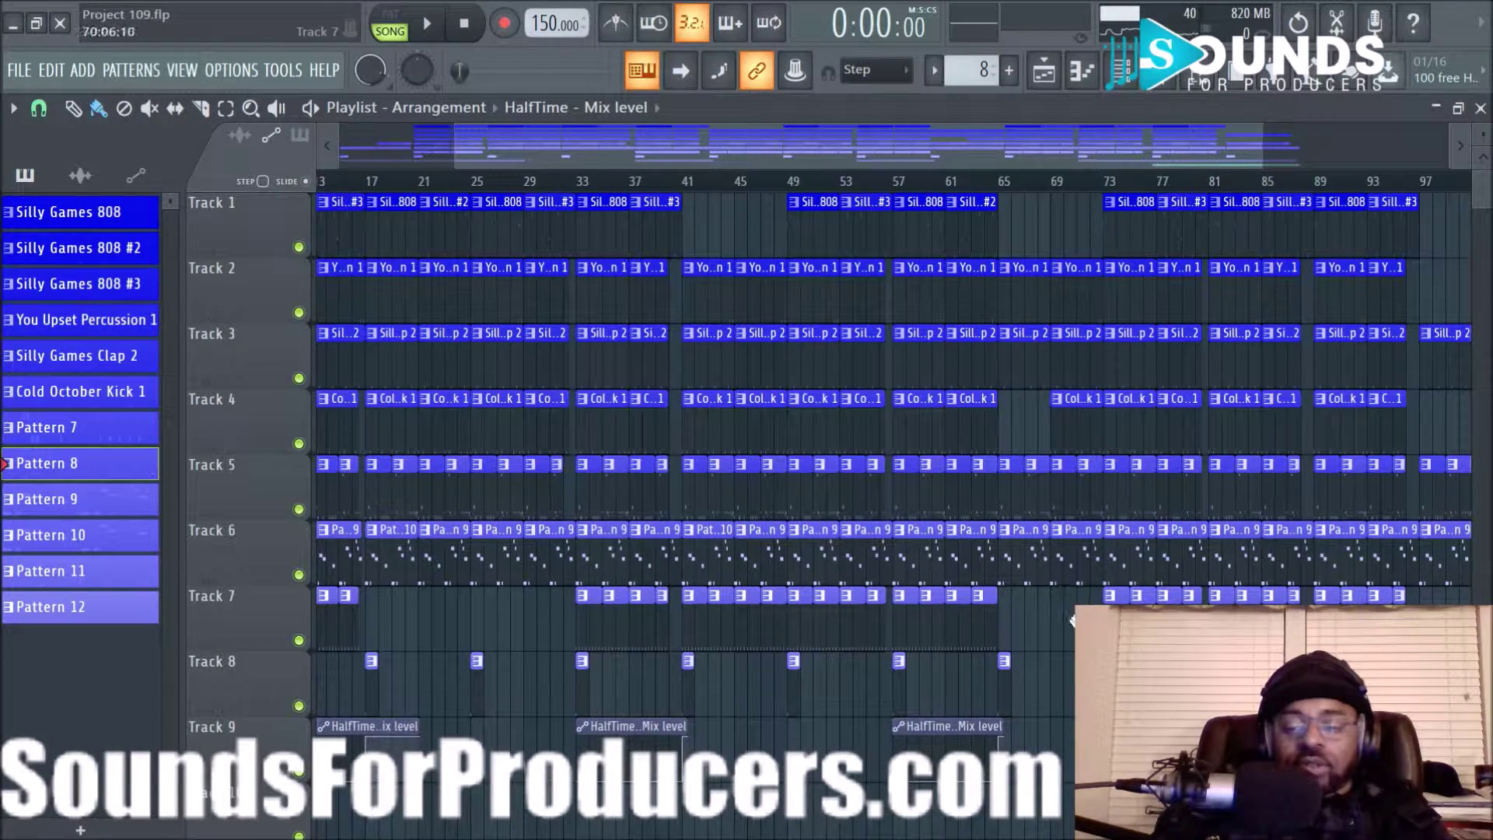
{"action": "scroll", "coordinate": [891, 180], "scroll_direction": "up", "scroll_amount": 5}
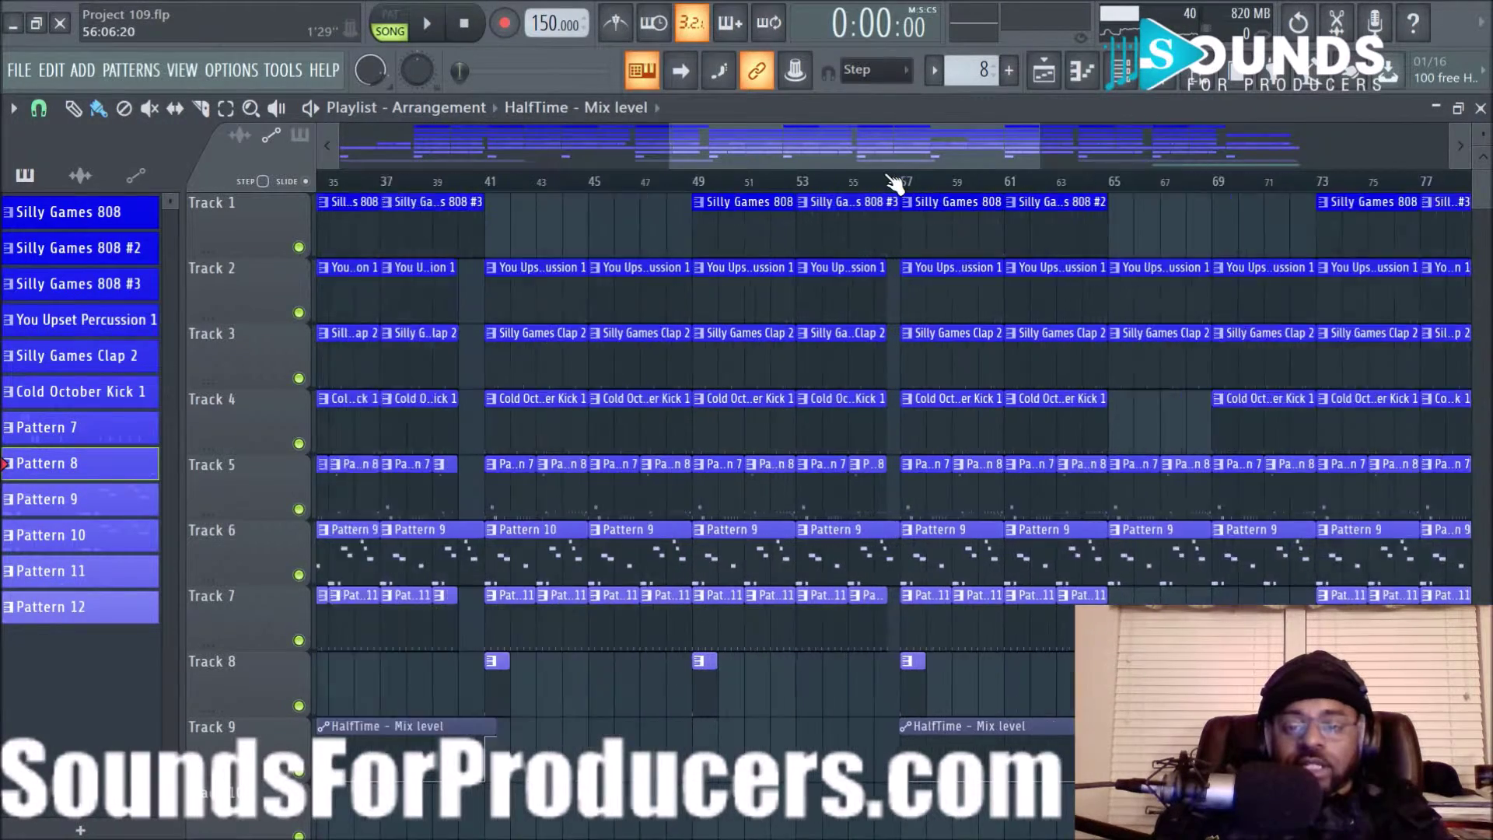
{"action": "left_click_drag", "start_coordinate": [889, 143], "coordinate": [613, 139]}
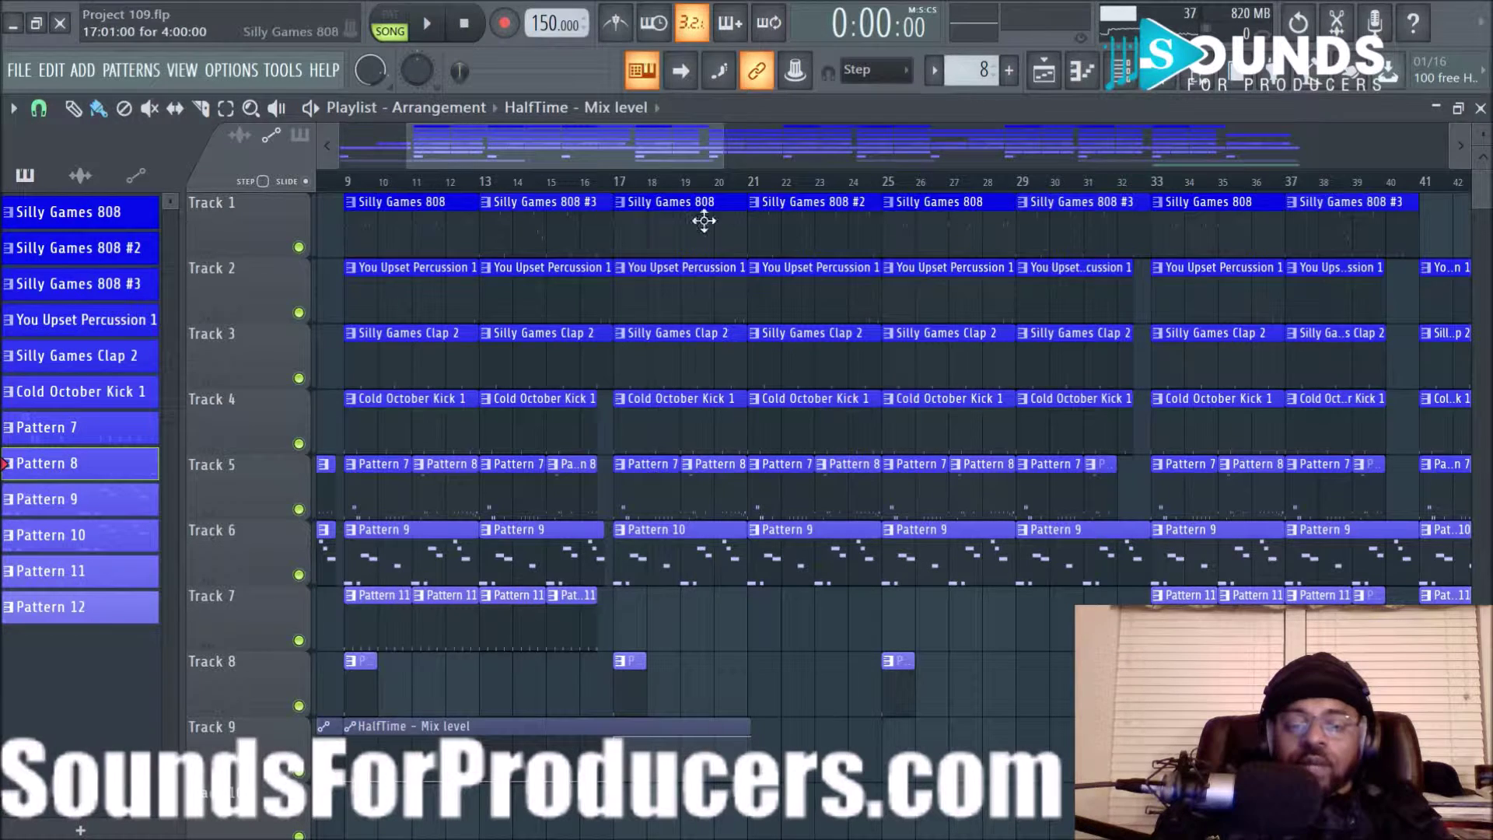
{"action": "scroll", "coordinate": [688, 201], "scroll_direction": "down", "scroll_amount": 4}
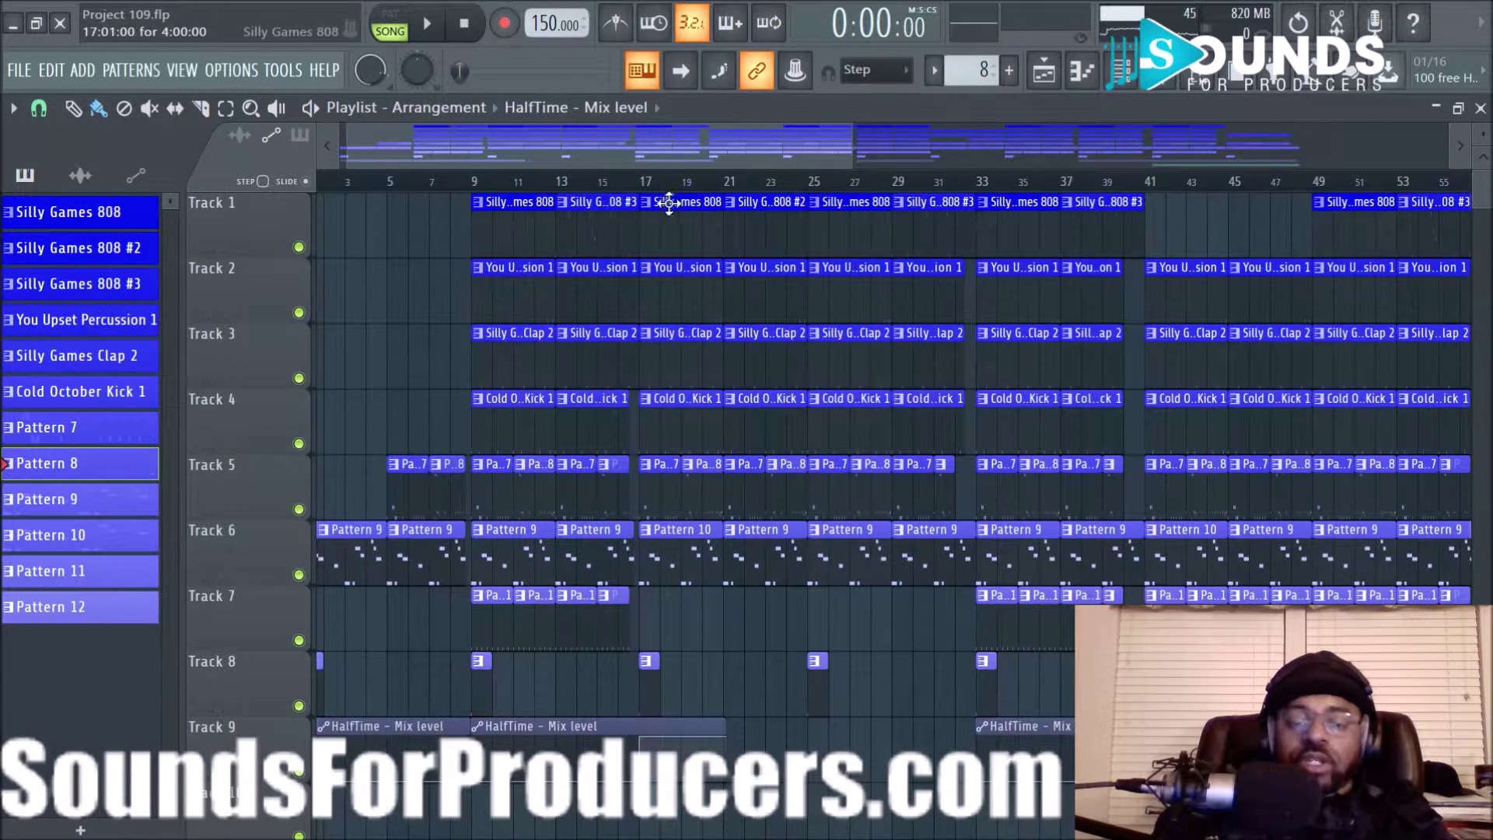
Step: Play the arrangement from bar 17 to hear the section under the extended HalfTime automation
{"action": "left_click", "coordinate": [478, 185]}
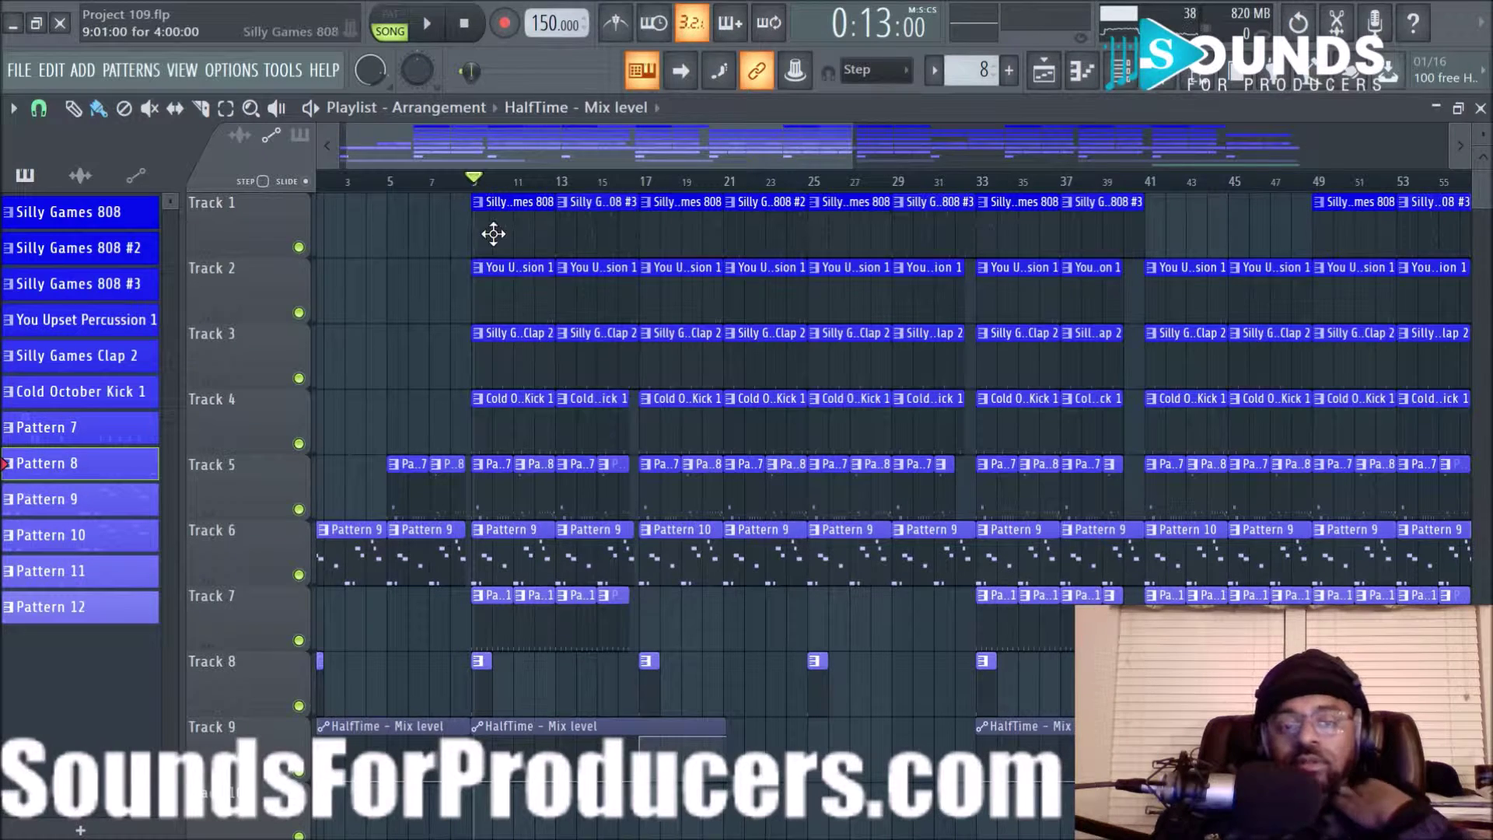
{"action": "left_click", "coordinate": [642, 183]}
{"action": "key", "text": "space"}
{"action": "scroll", "coordinate": [650, 194], "scroll_direction": "up", "scroll_amount": 5}
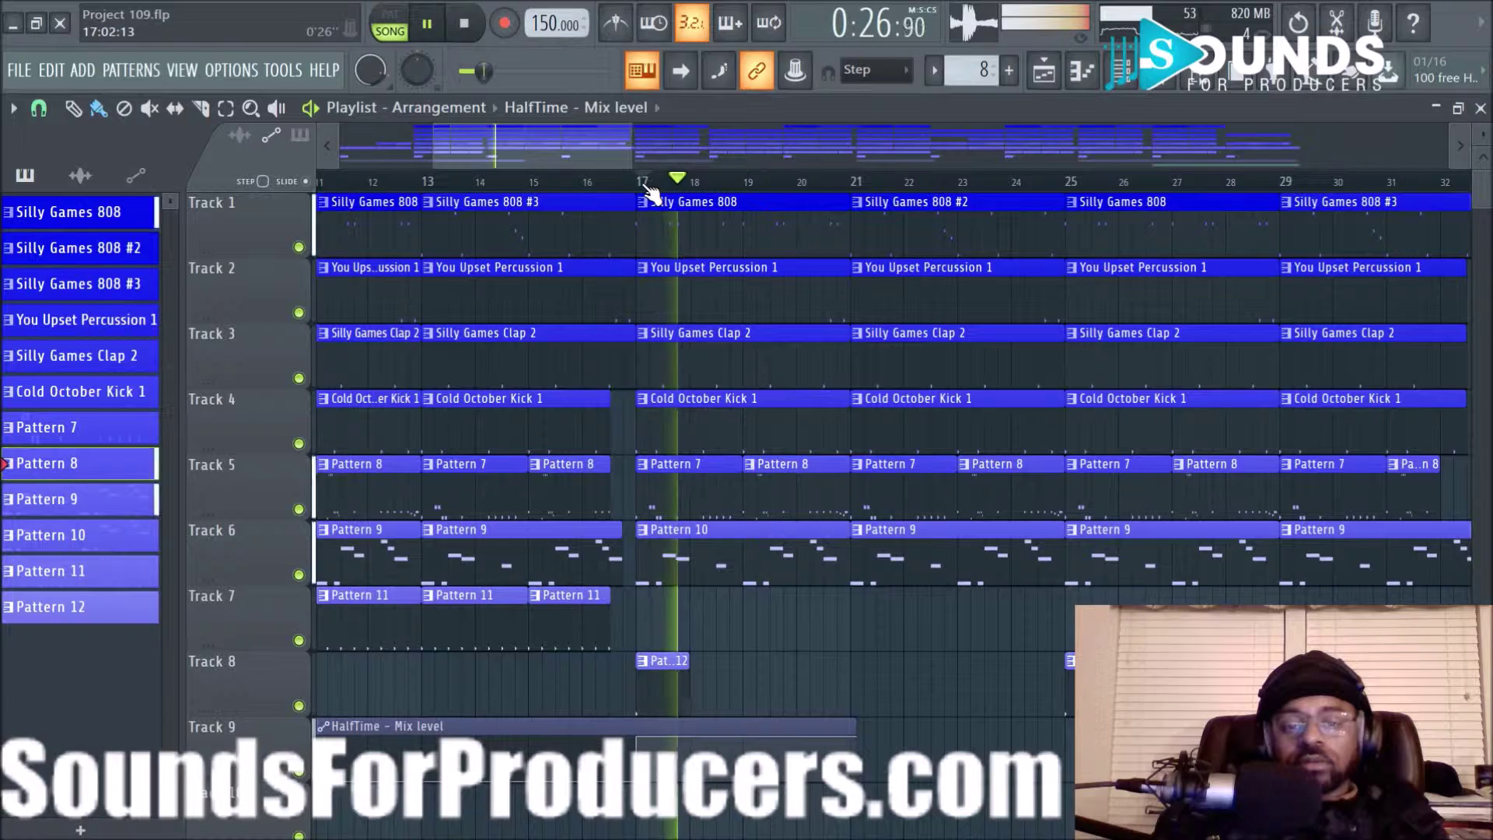
{"action": "left_click", "coordinate": [645, 194]}
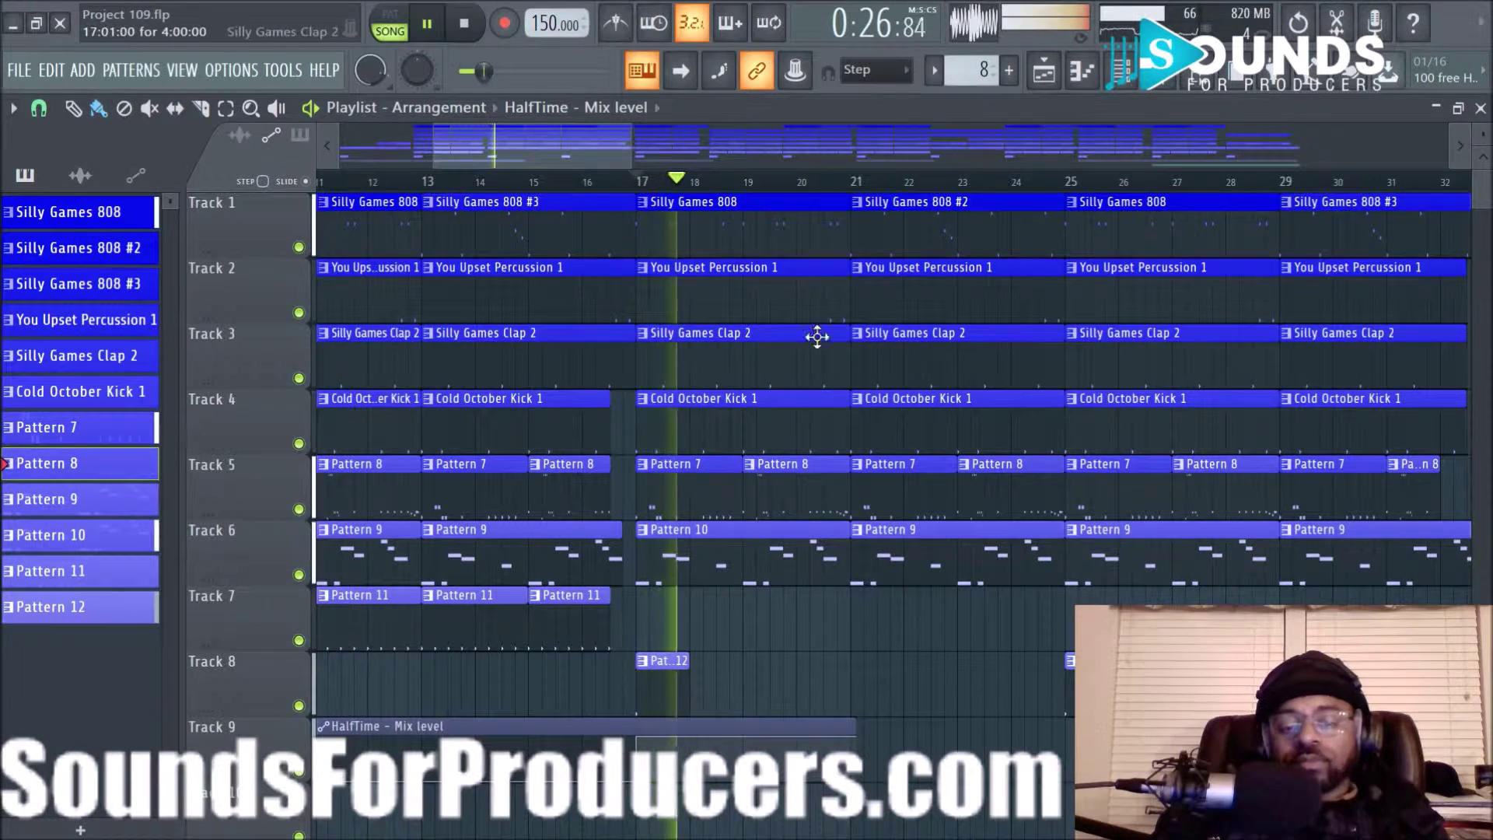
Step: Follow the playback through the HalfTime section at bar 33 and the 808 break at bar 41 past bar 49, and stop it
{"action": "scroll", "coordinate": [843, 195], "scroll_direction": "down", "scroll_amount": 5}
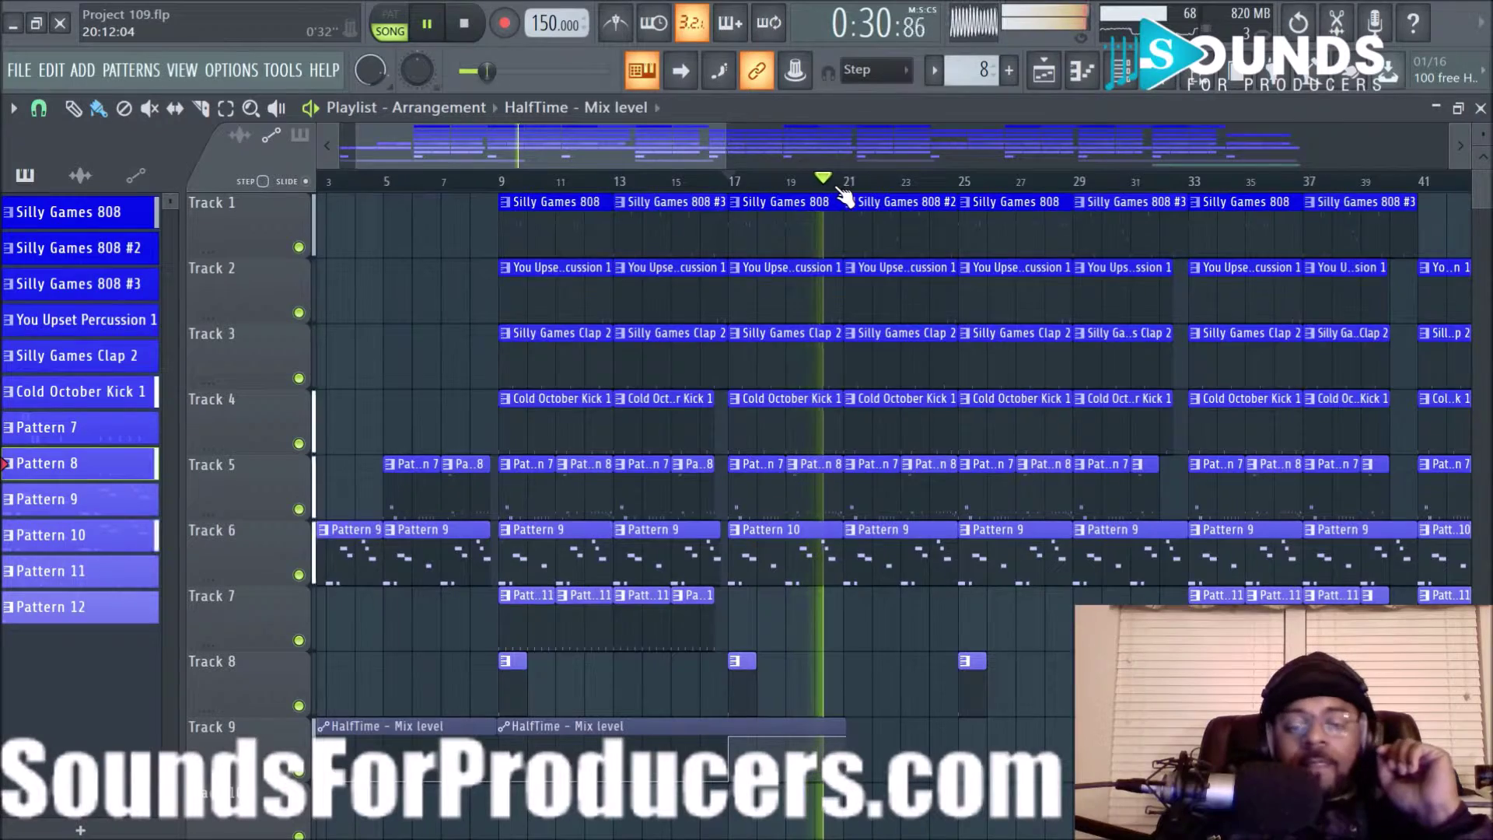
{"action": "scroll", "coordinate": [845, 196], "scroll_direction": "down", "scroll_amount": 2}
{"action": "scroll", "coordinate": [845, 196], "scroll_direction": "down", "scroll_amount": 2}
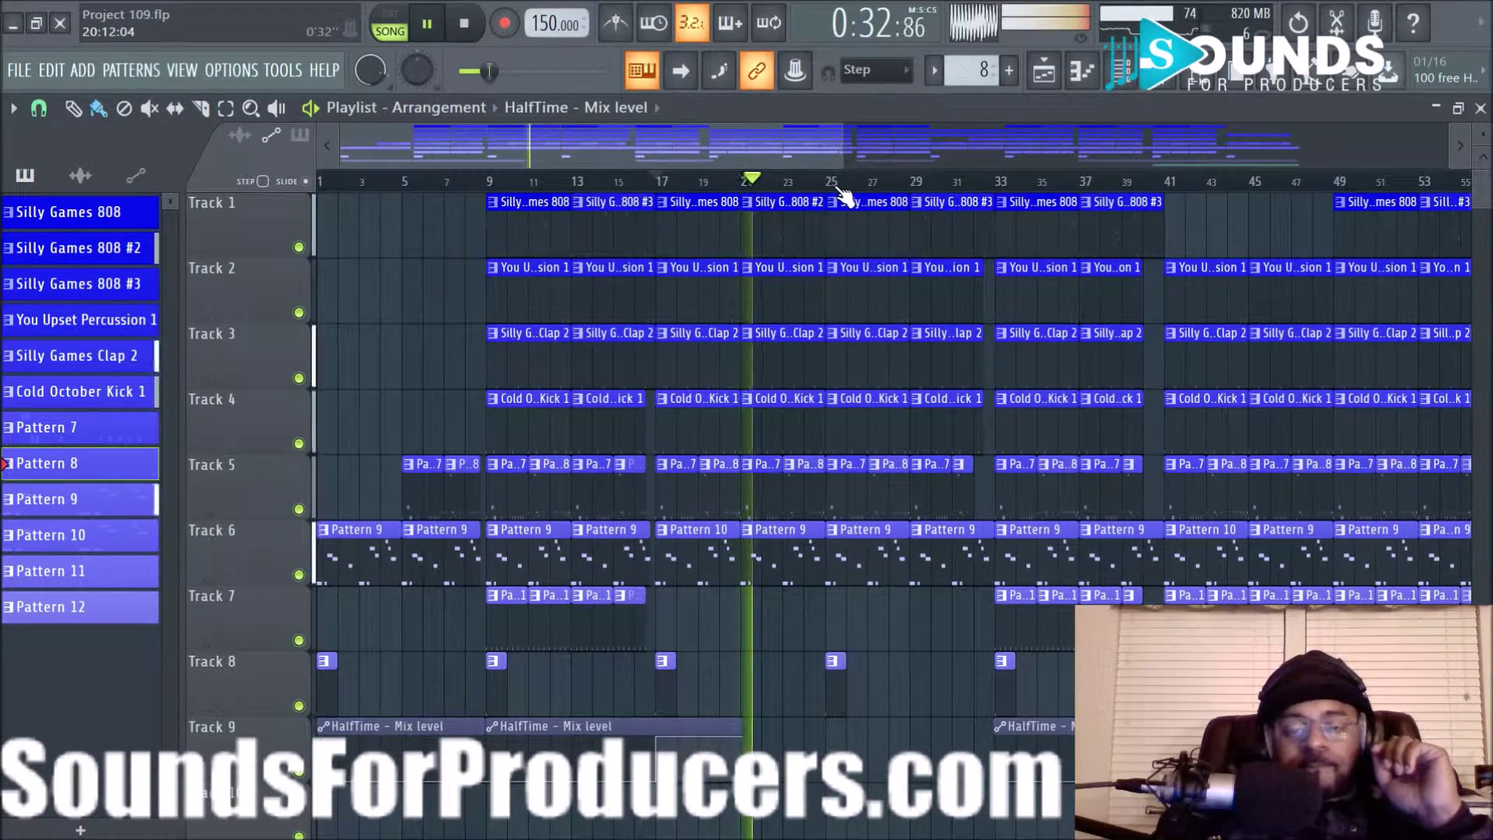
{"action": "scroll", "coordinate": [846, 196], "scroll_direction": "down", "scroll_amount": 1}
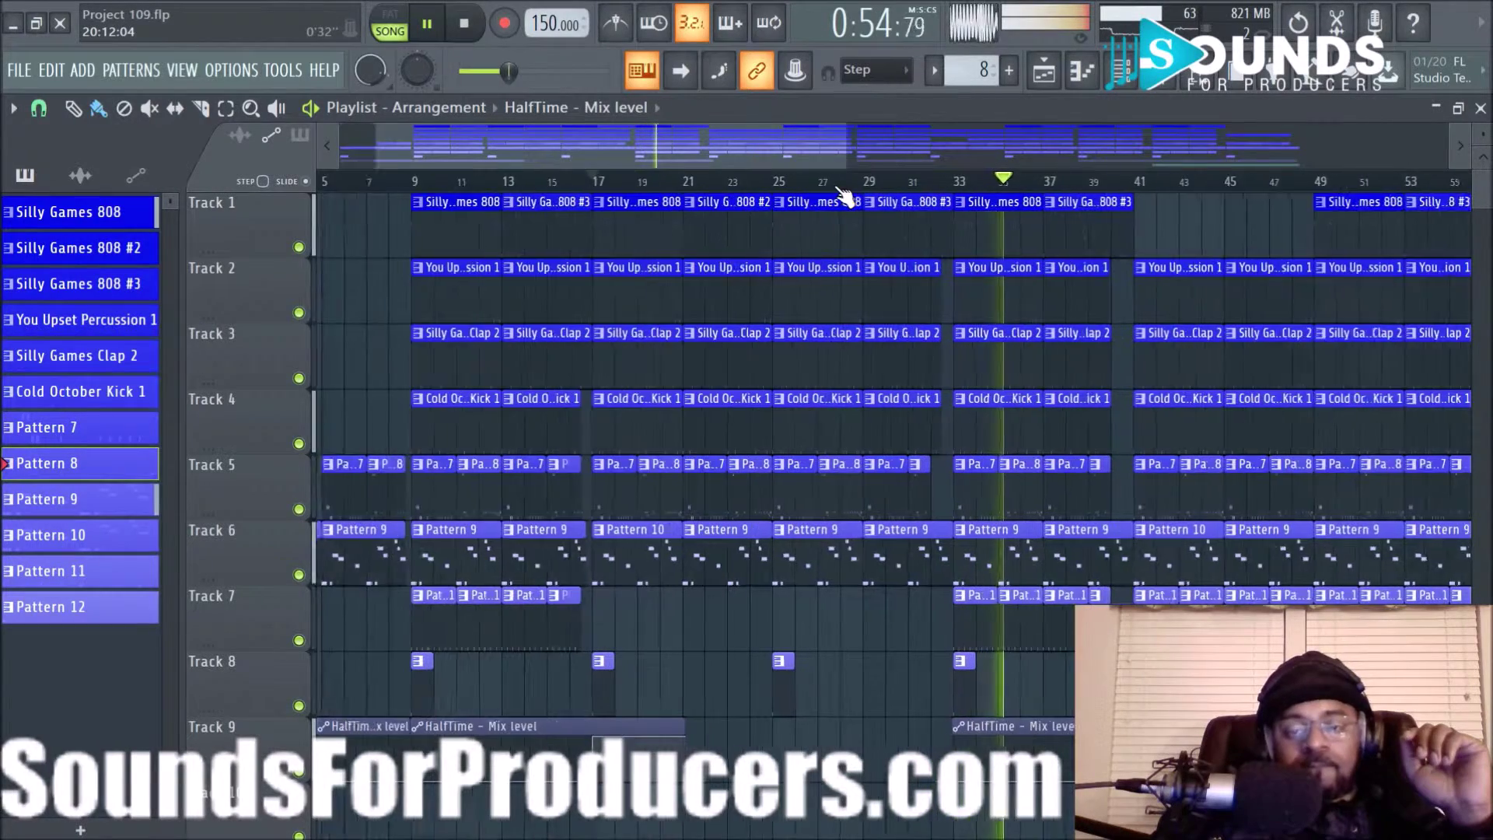
{"action": "scroll", "coordinate": [724, 165], "scroll_direction": "up", "scroll_amount": 2}
{"action": "scroll", "coordinate": [821, 157], "scroll_direction": "up", "scroll_amount": 2}
{"action": "left_click_drag", "start_coordinate": [821, 158], "coordinate": [838, 154]}
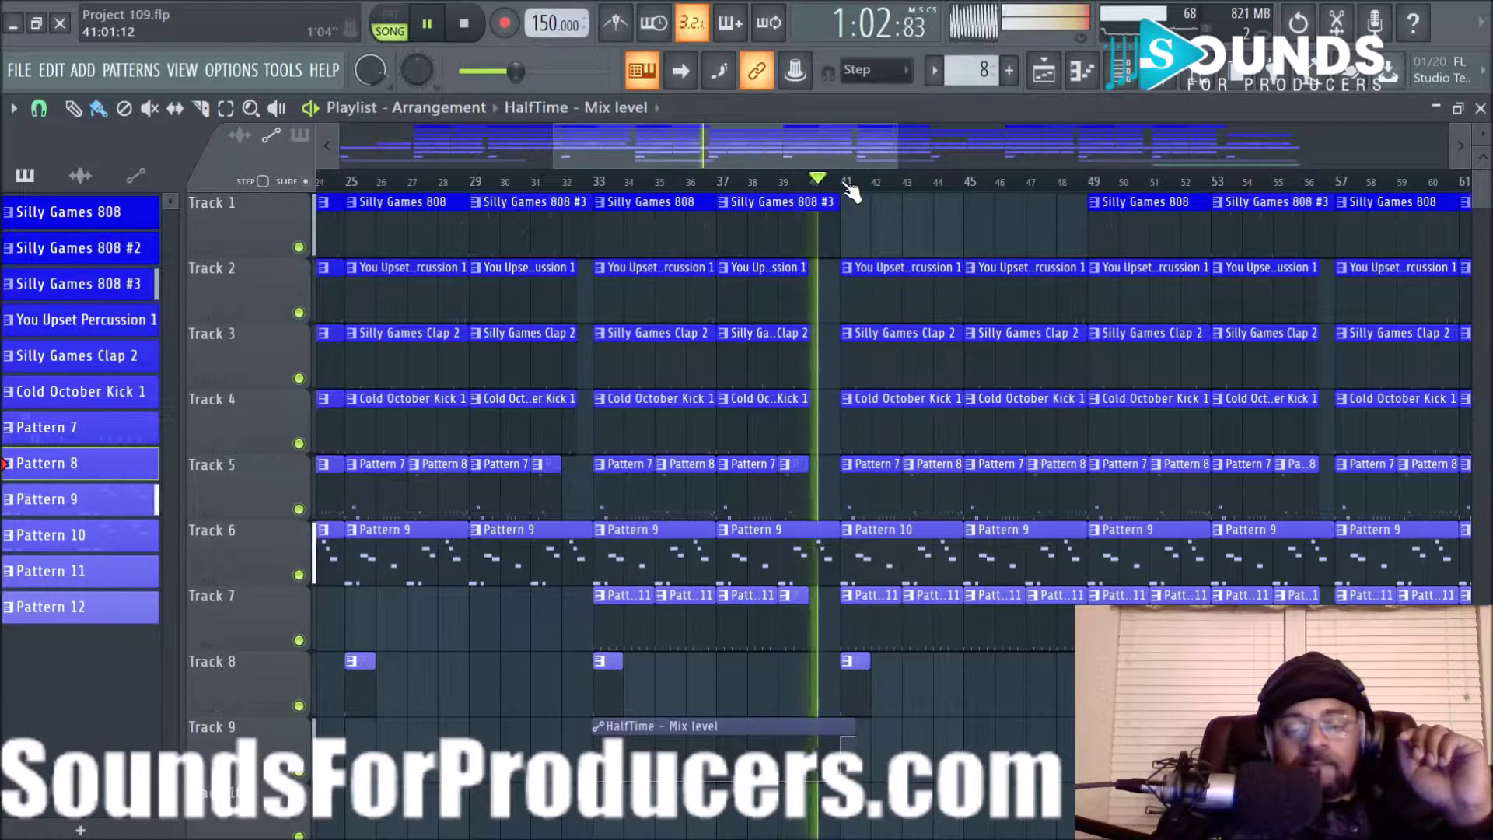
{"action": "left_click_drag", "start_coordinate": [842, 136], "coordinate": [913, 140]}
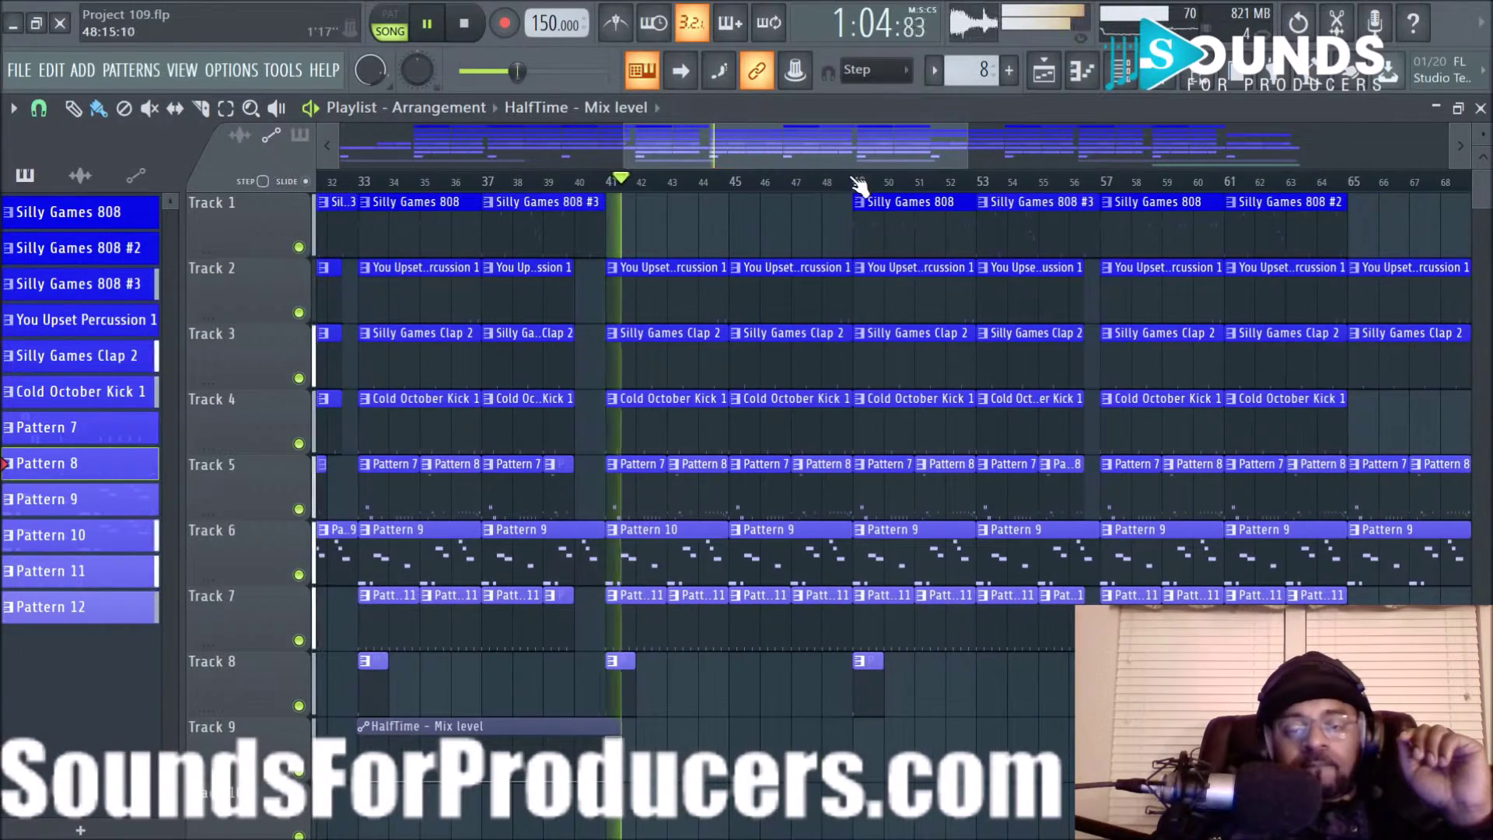
{"action": "scroll", "coordinate": [858, 187], "scroll_direction": "down", "scroll_amount": 2}
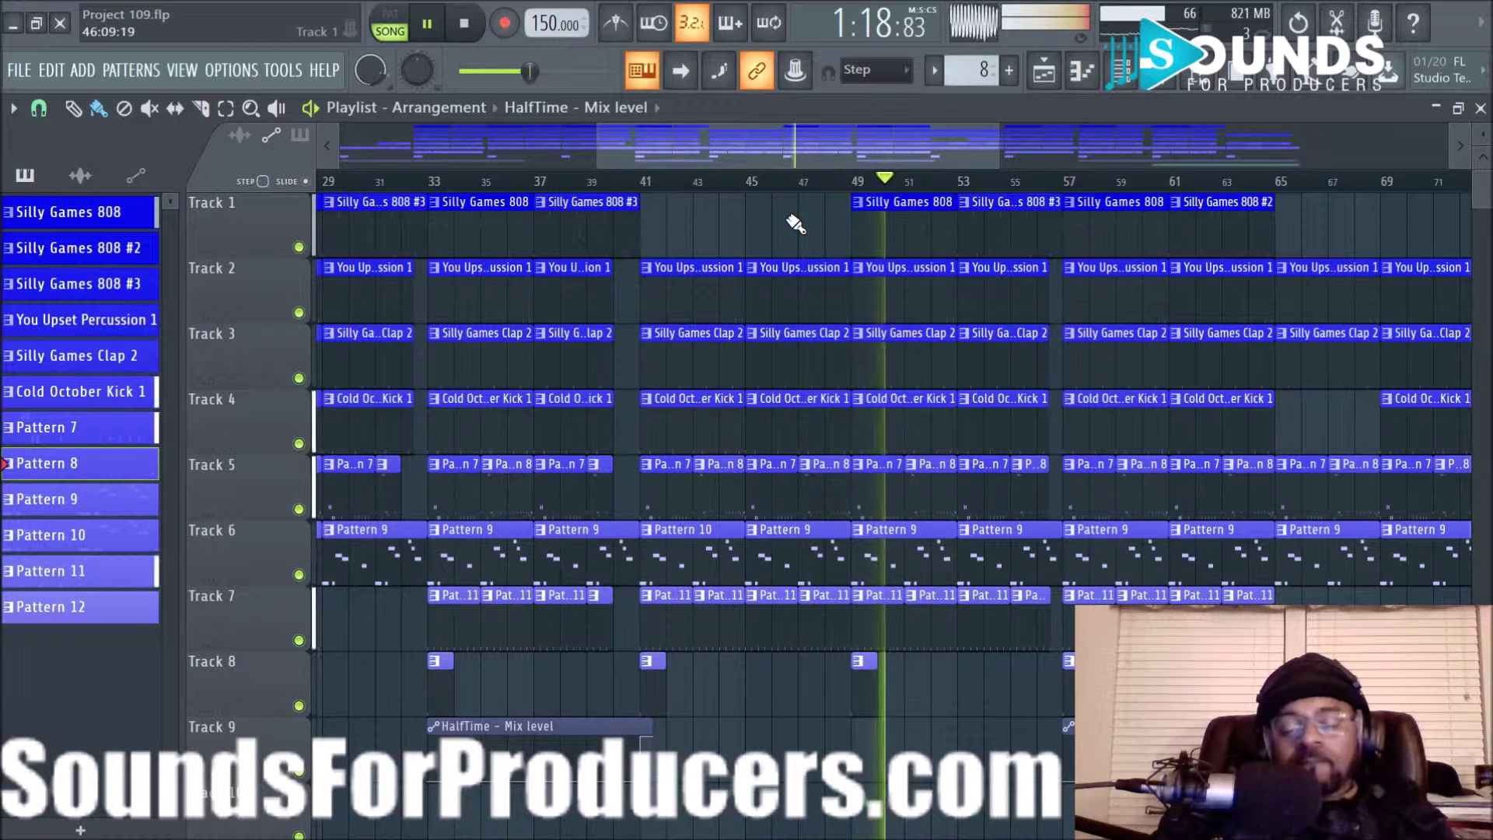
{"action": "key", "text": "space"}
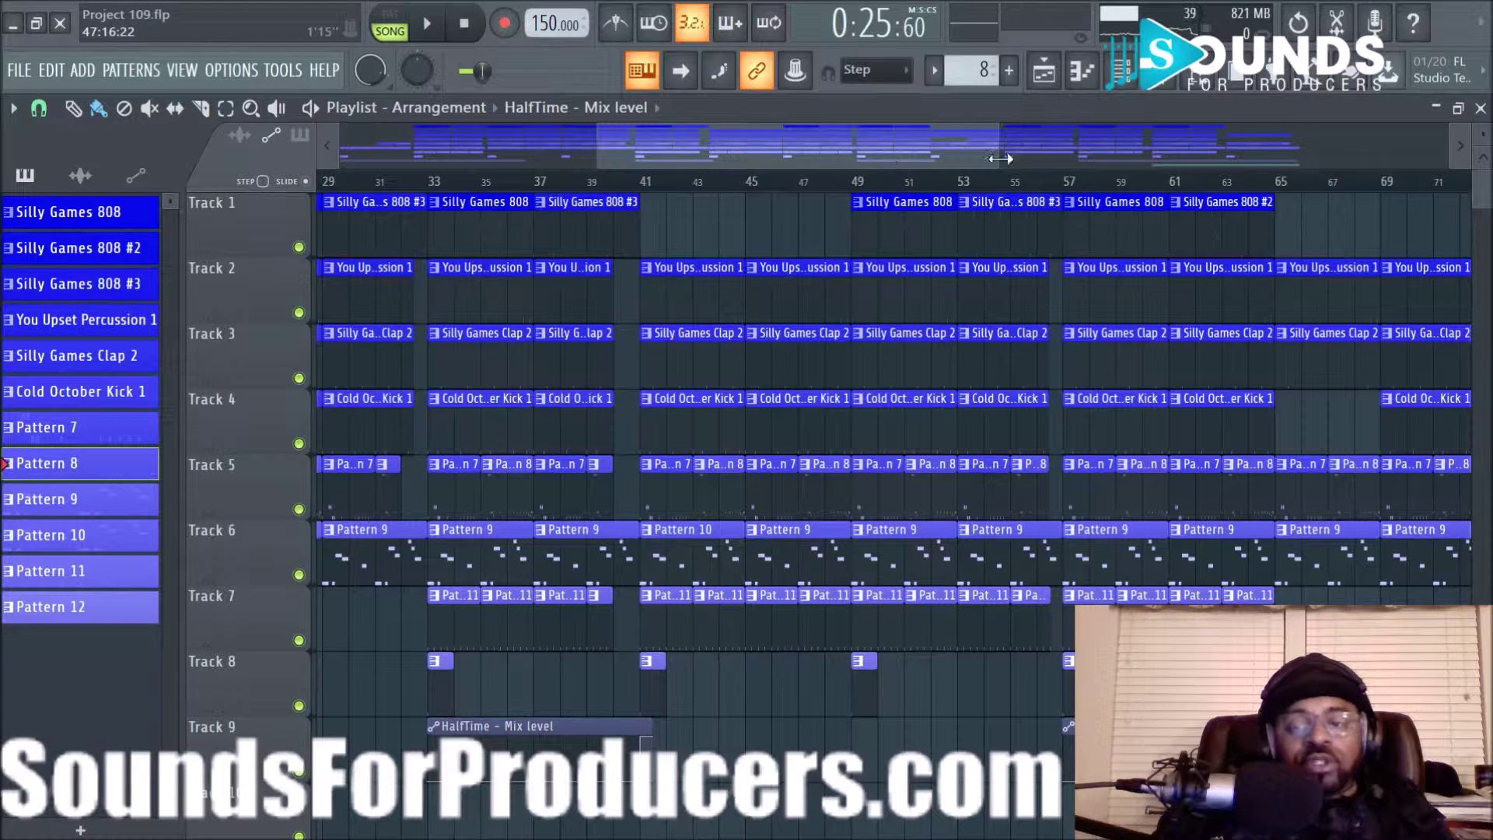
{"action": "scroll", "coordinate": [884, 157], "scroll_direction": "up", "scroll_amount": 4}
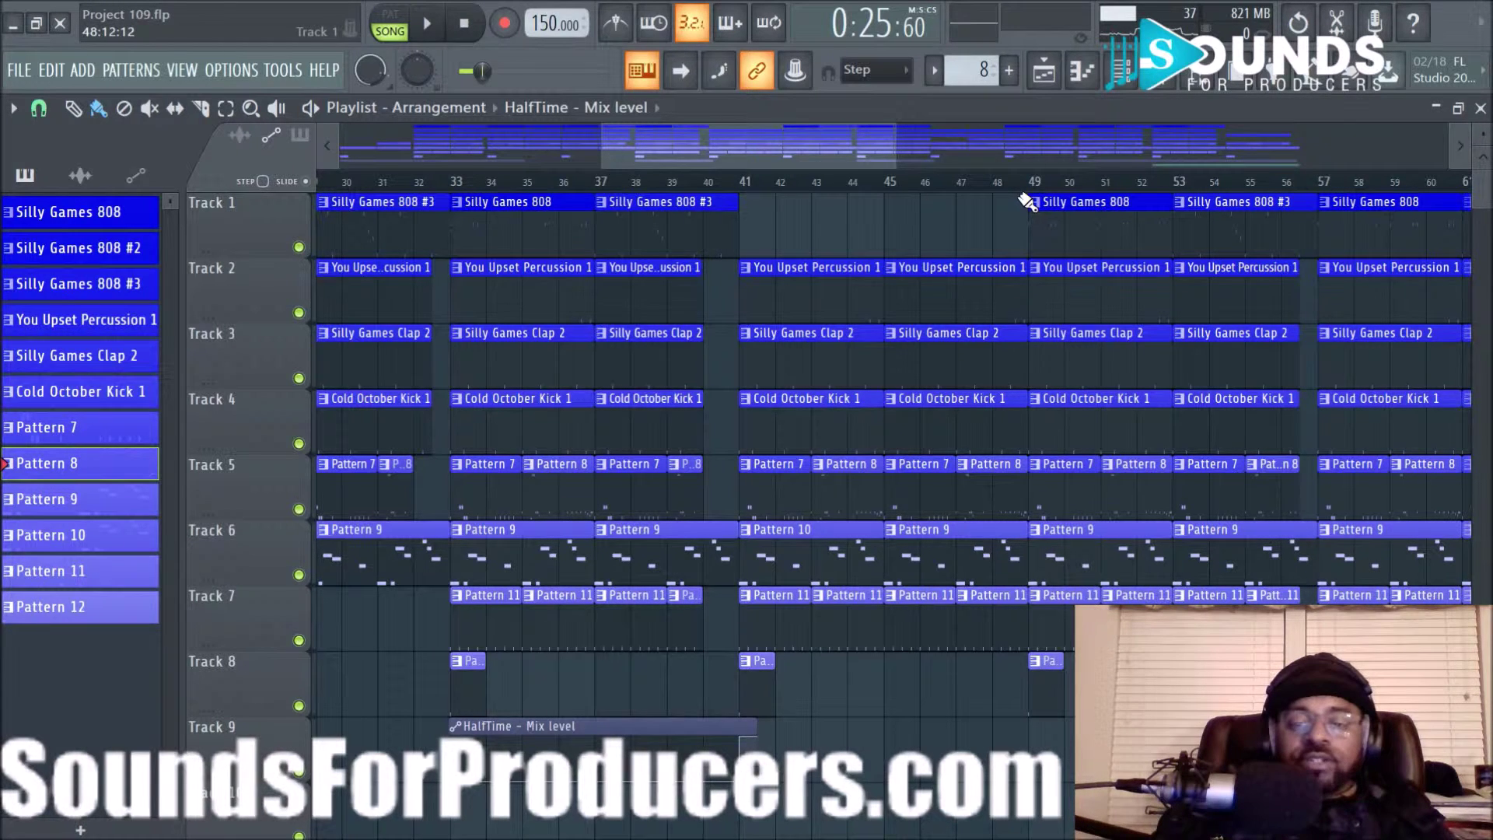
{"action": "scroll", "coordinate": [943, 187], "scroll_direction": "down", "scroll_amount": 1}
{"action": "left_click_drag", "start_coordinate": [878, 161], "coordinate": [831, 151]}
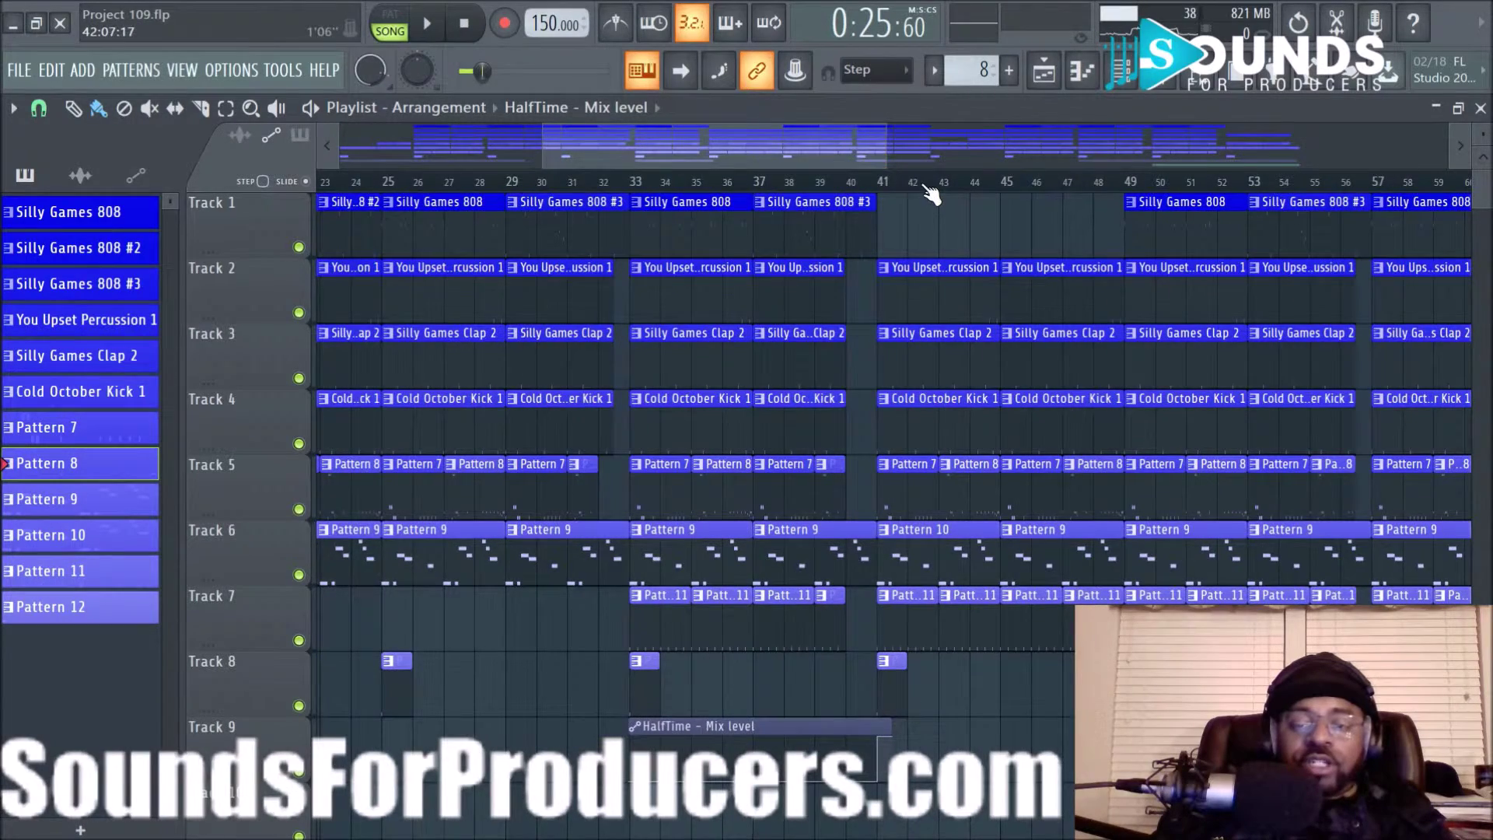
{"action": "scroll", "coordinate": [931, 195], "scroll_direction": "down", "scroll_amount": 1}
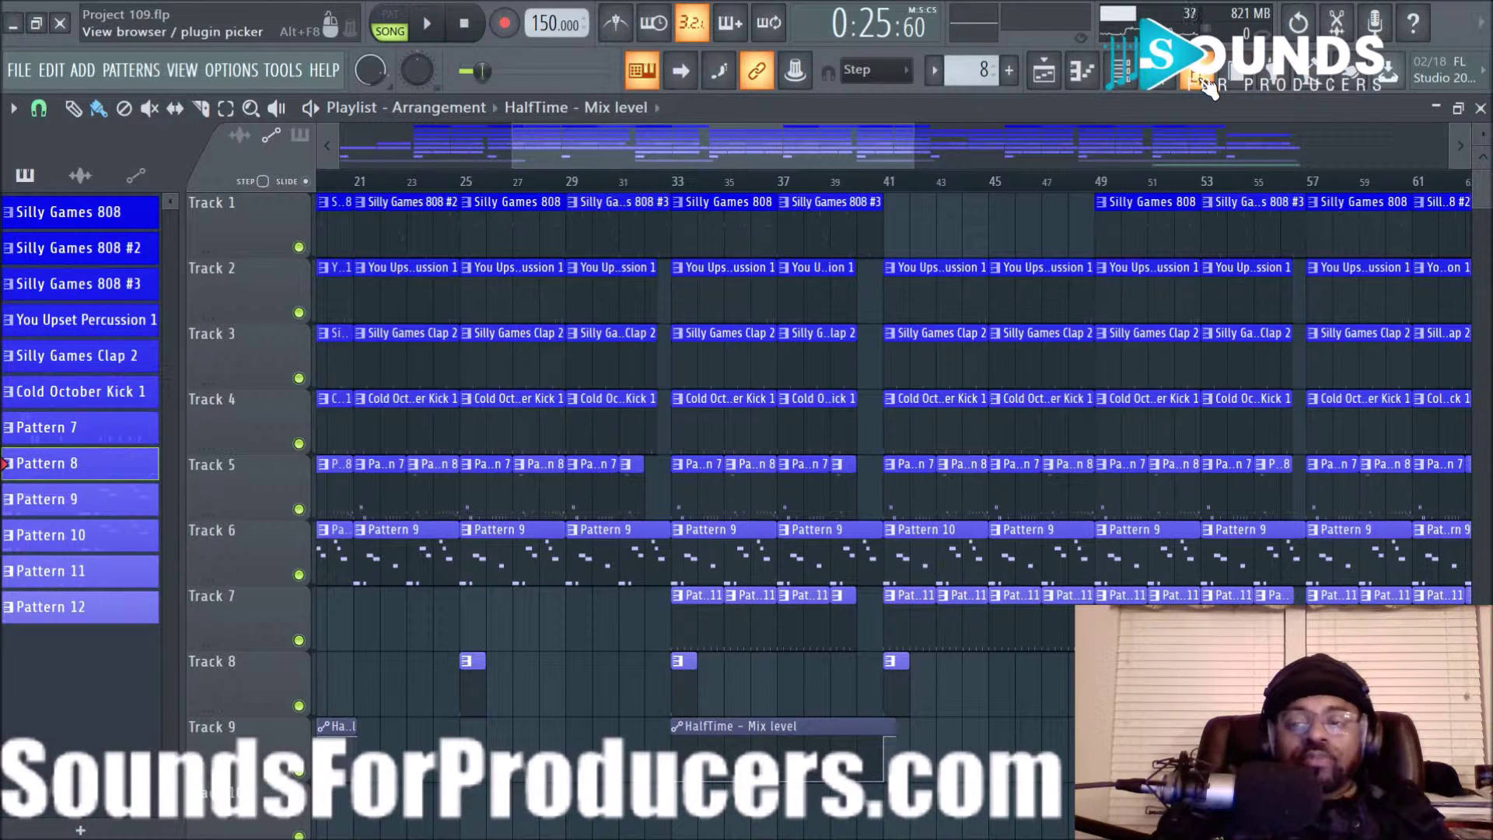
Step: Bring up the channel rack and audition the Scorpion 808 and You Upset Percussion 1 samples in their channel settings
{"action": "left_click", "coordinate": [1133, 86]}
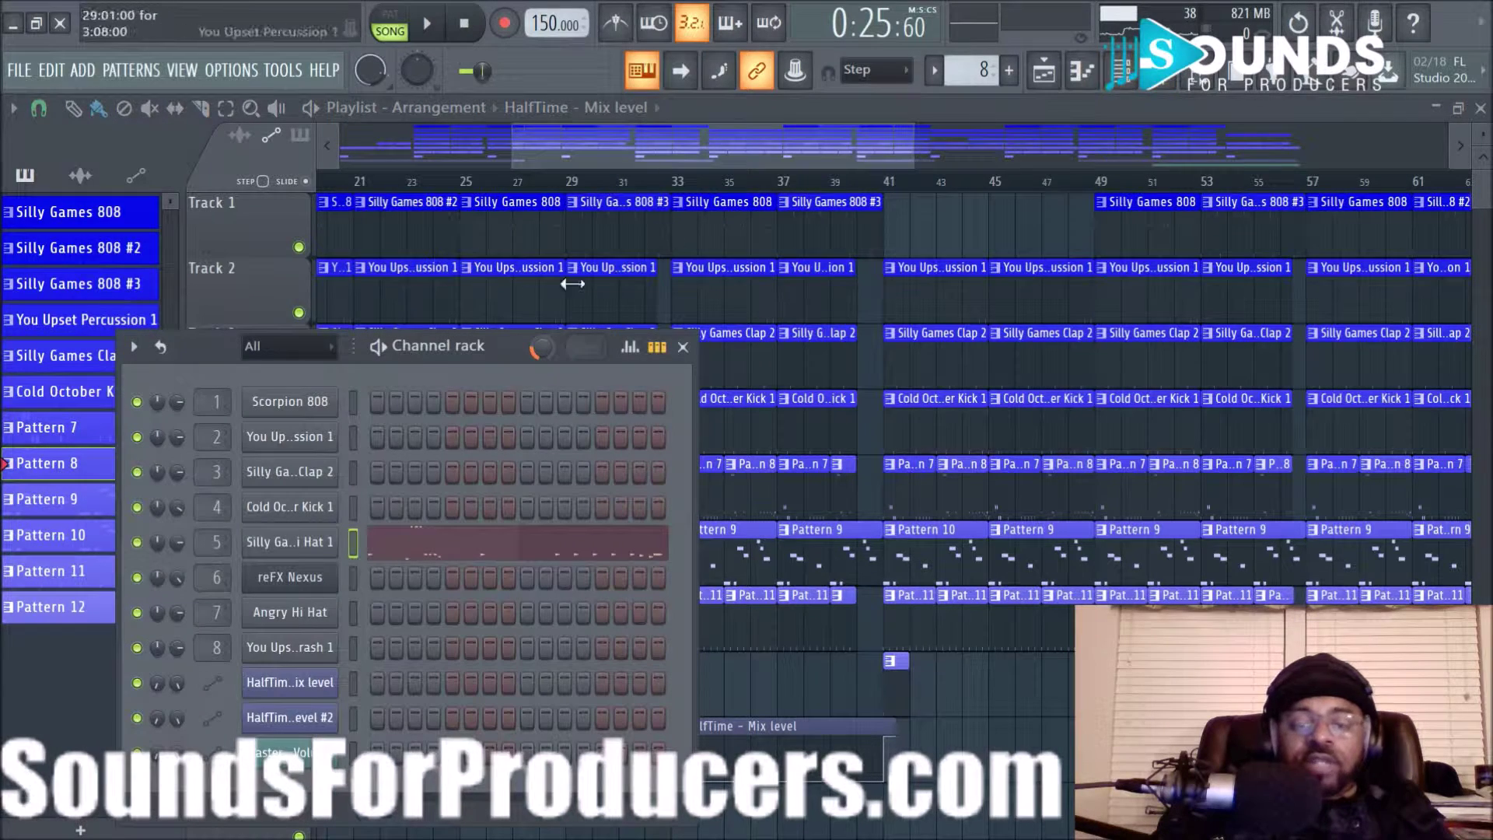
{"action": "left_click", "coordinate": [302, 415]}
{"action": "left_click", "coordinate": [381, 634]}
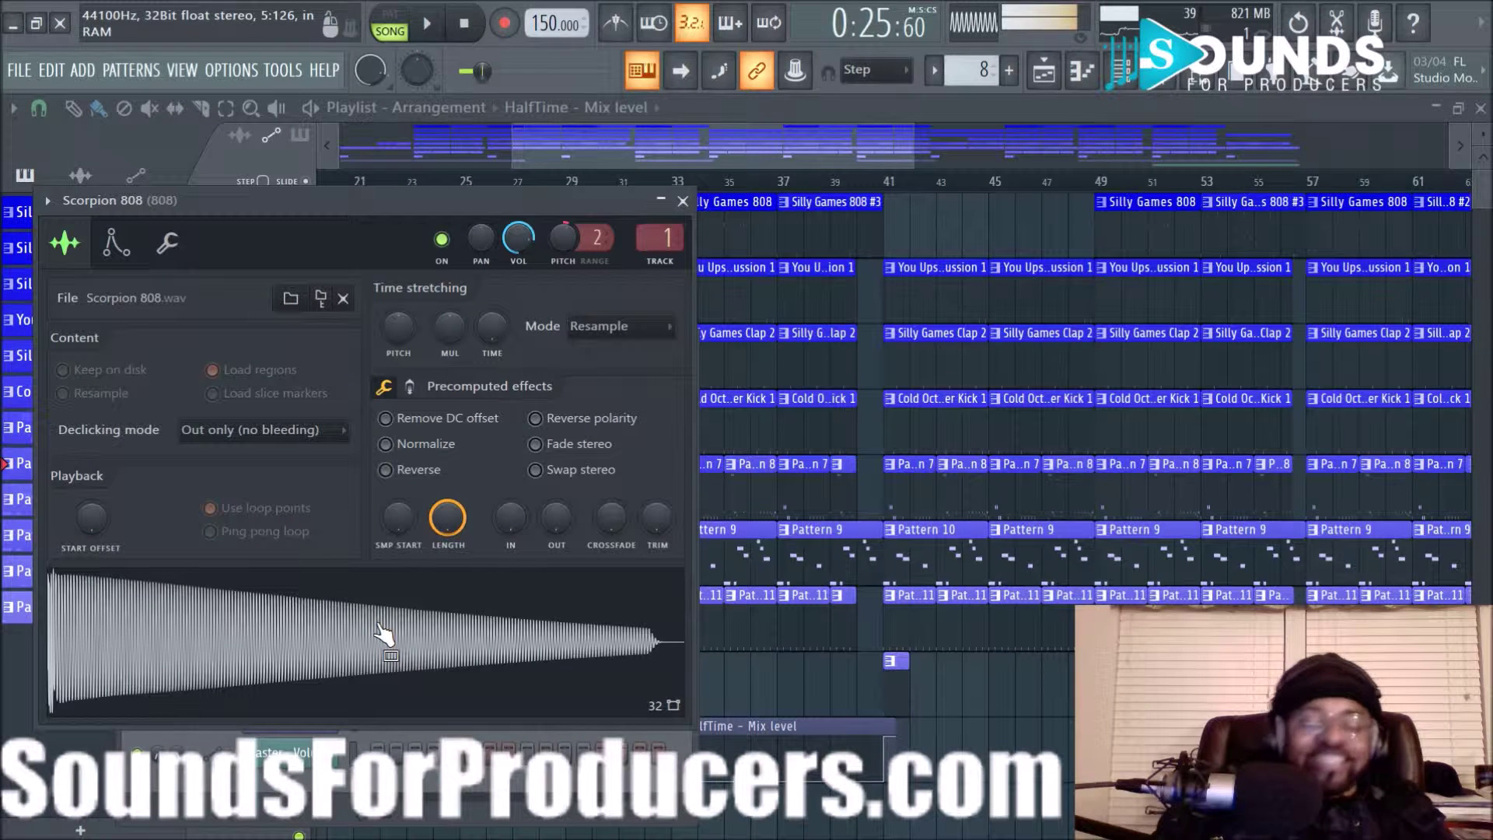
{"action": "left_click", "coordinate": [682, 201]}
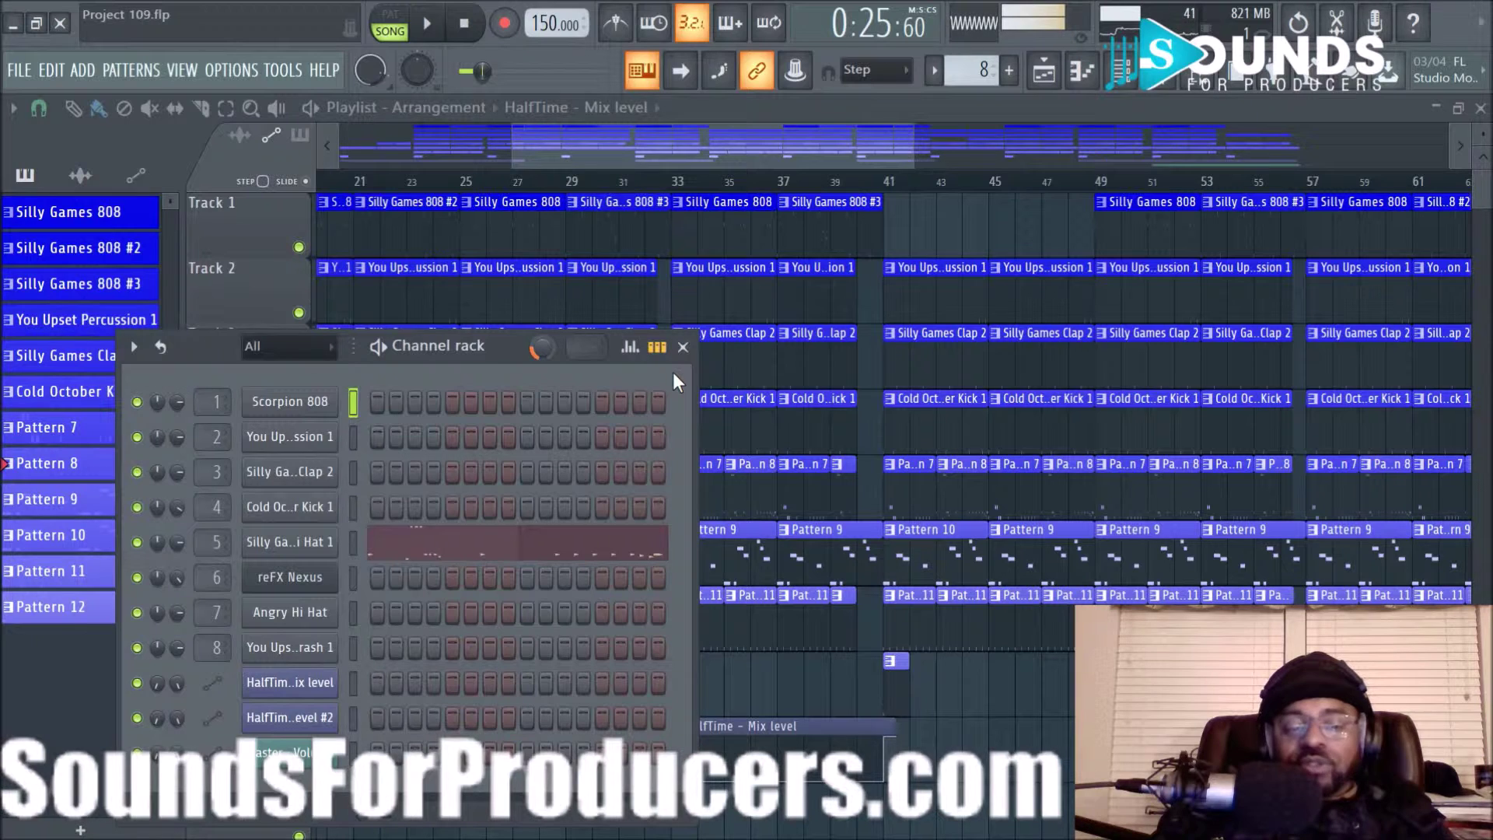
{"action": "left_click", "coordinate": [311, 440]}
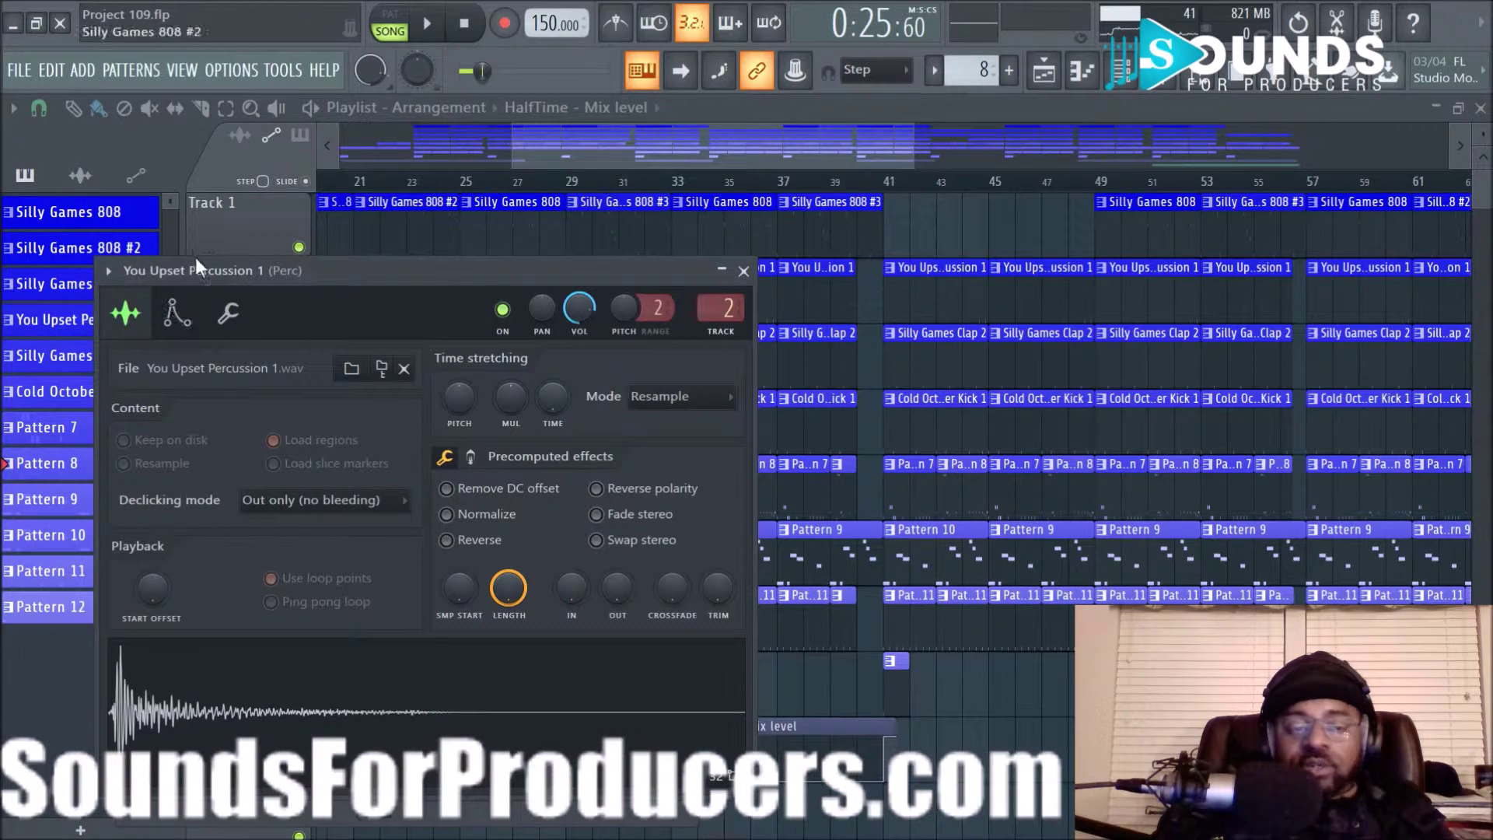
{"action": "left_click", "coordinate": [415, 695]}
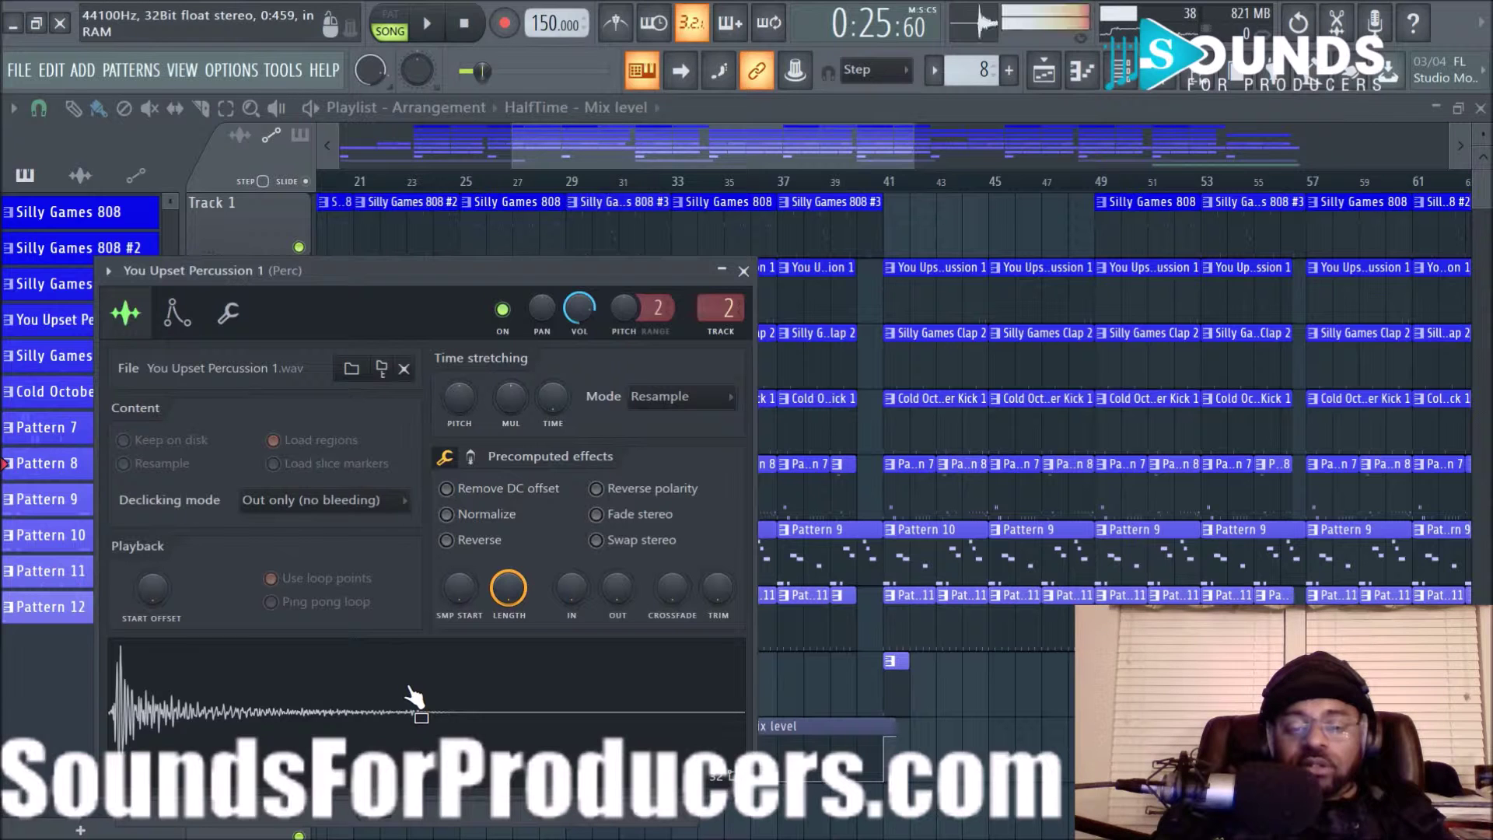
{"action": "left_click", "coordinate": [743, 270]}
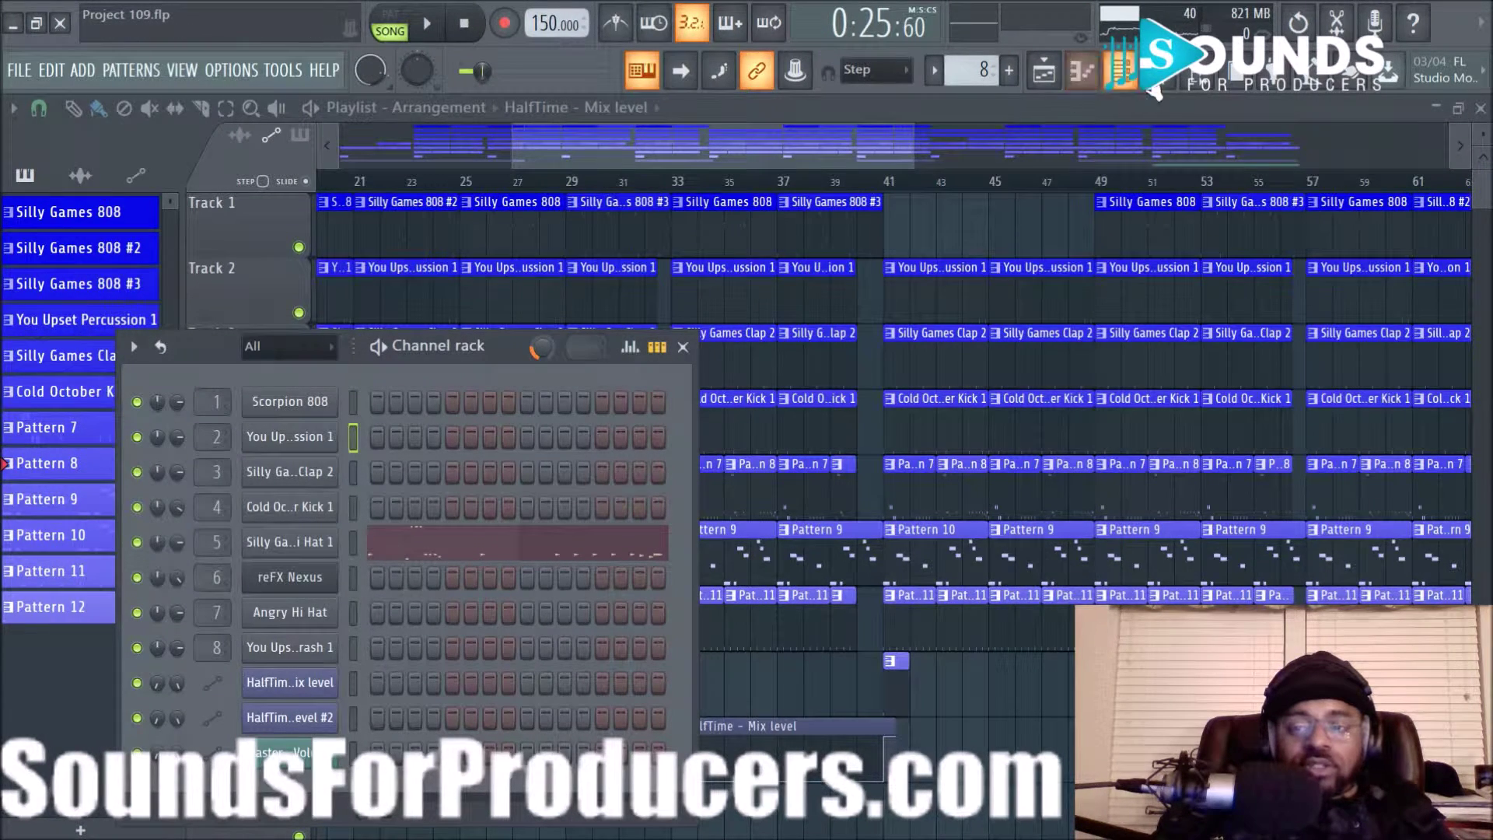
Step: Locate and preview Scorpion 808 in the browser under Scorpion's Sting Vol. 1, Bonus One Shots, 808, then hide the browser
{"action": "left_click", "coordinate": [1194, 81]}
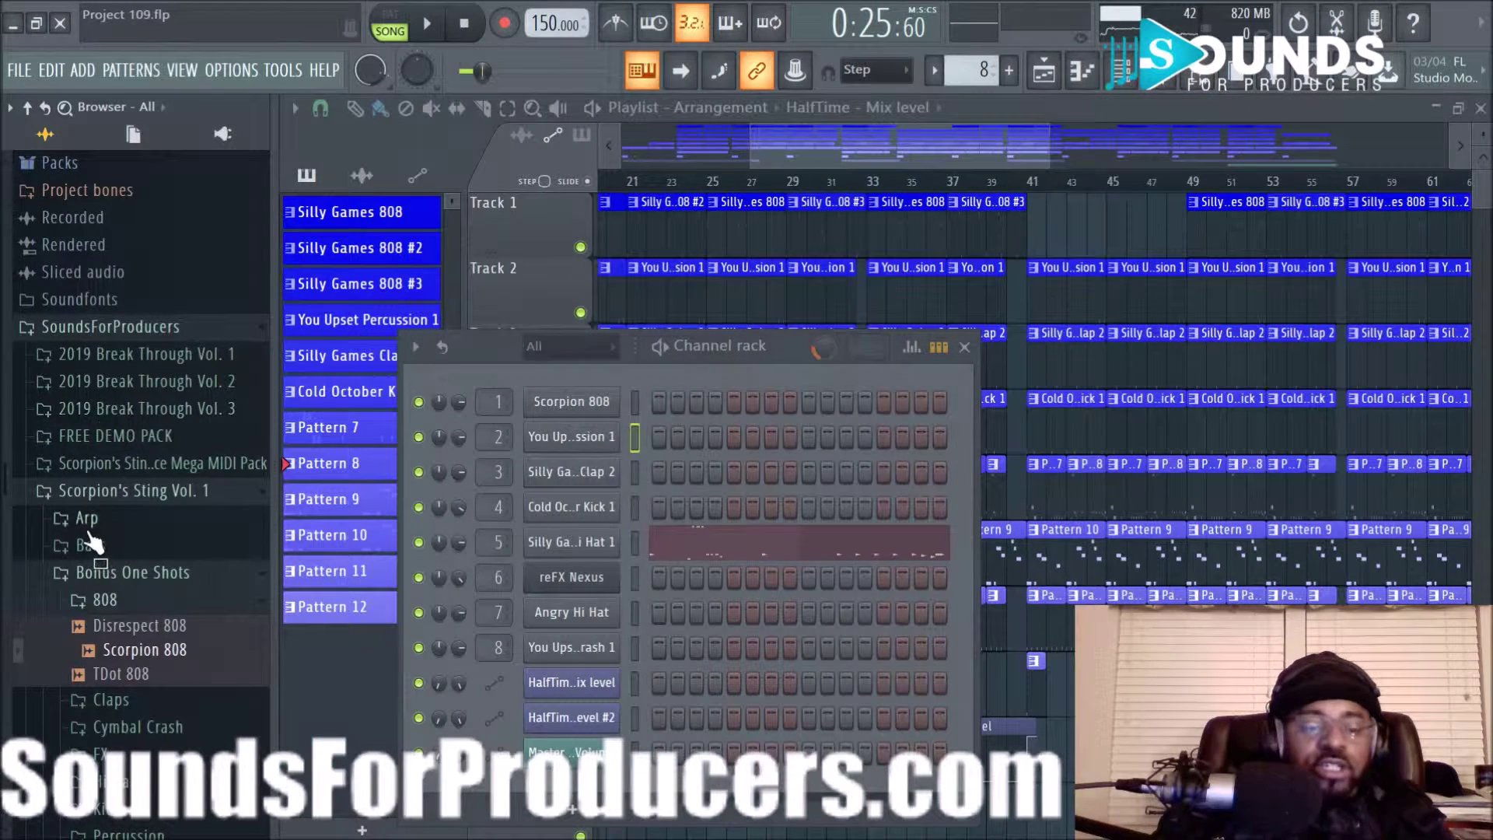
{"action": "left_click", "coordinate": [146, 656]}
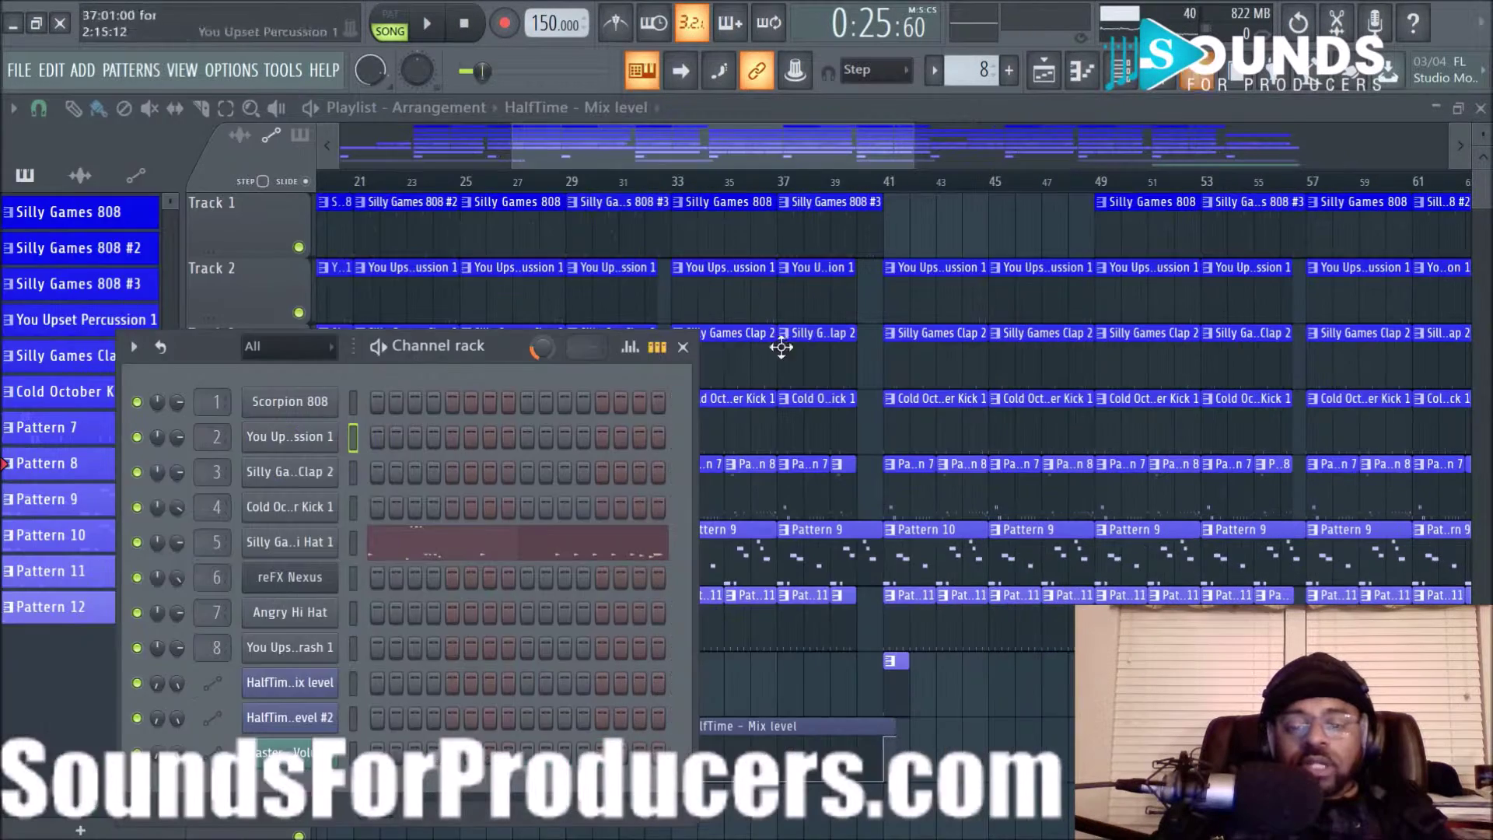
{"action": "left_click", "coordinate": [1195, 75]}
Step: Audition the Silly Games Clap 2 sample and inspect the Cold October Kick 1 sample in their channel settings
{"action": "left_click", "coordinate": [298, 478]}
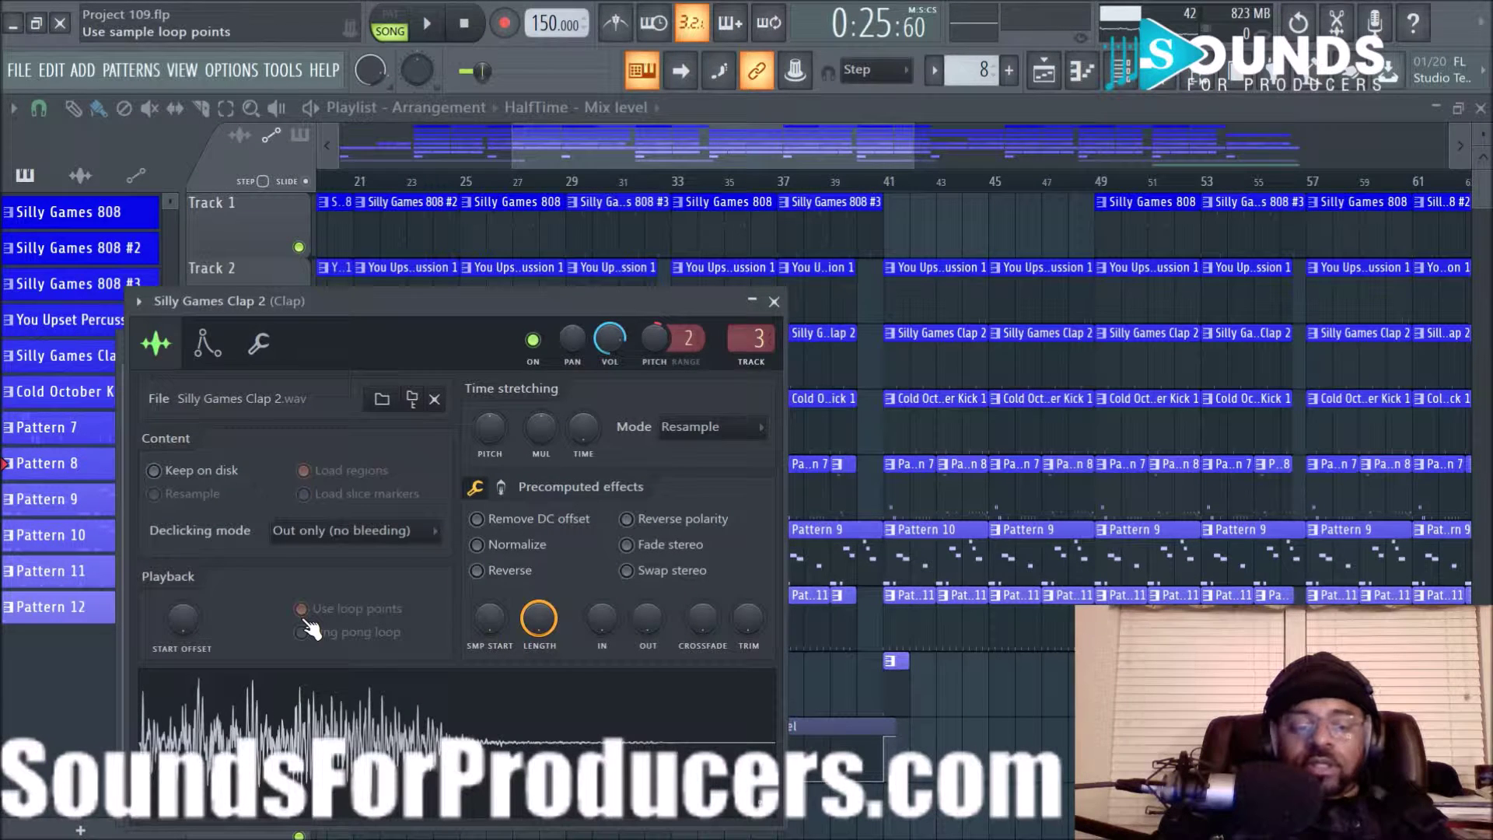
{"action": "right_click", "coordinate": [431, 710]}
{"action": "left_click", "coordinate": [399, 709]}
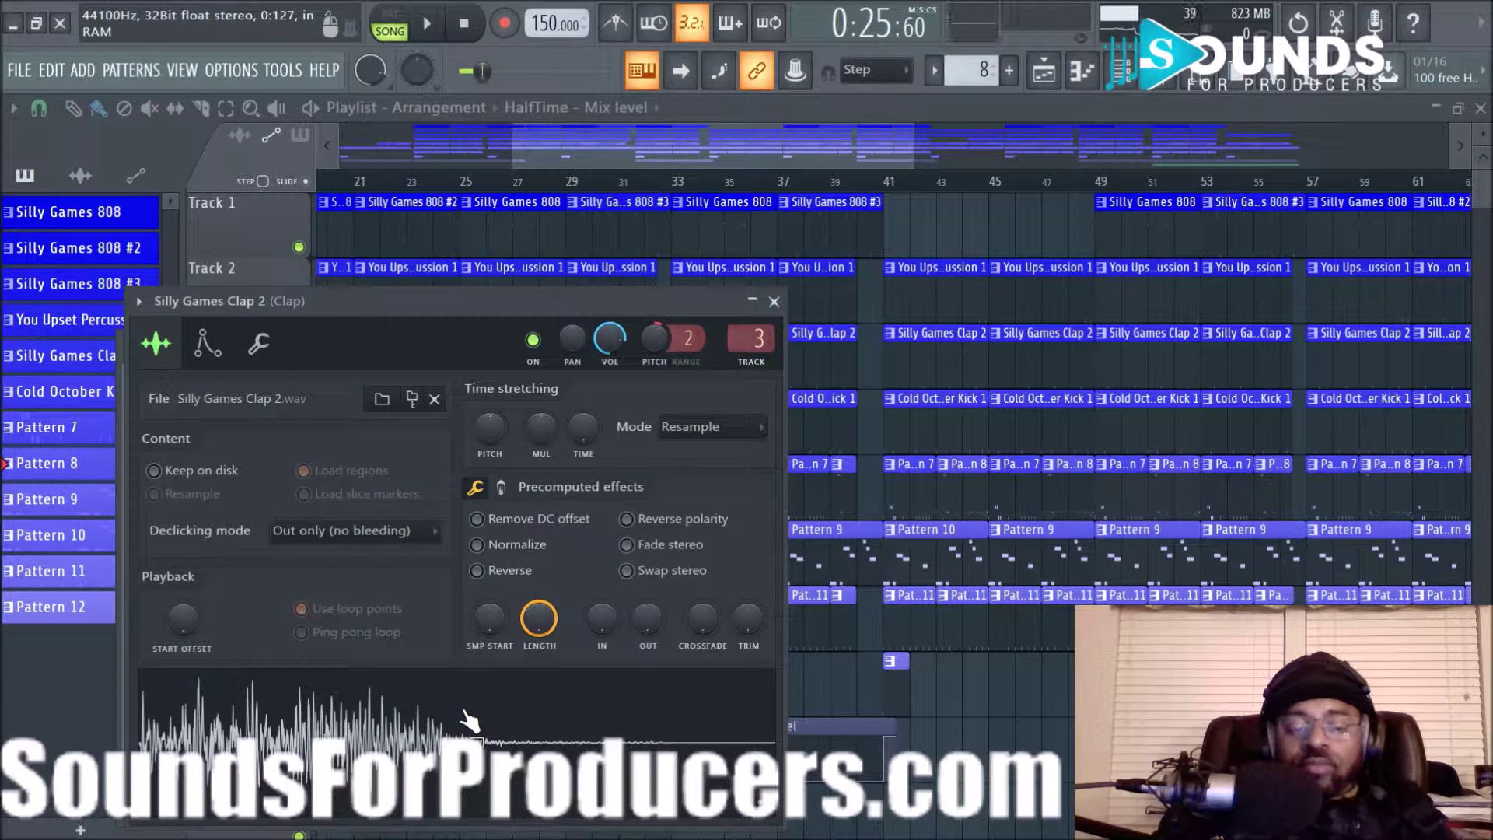
{"action": "left_click", "coordinate": [774, 301]}
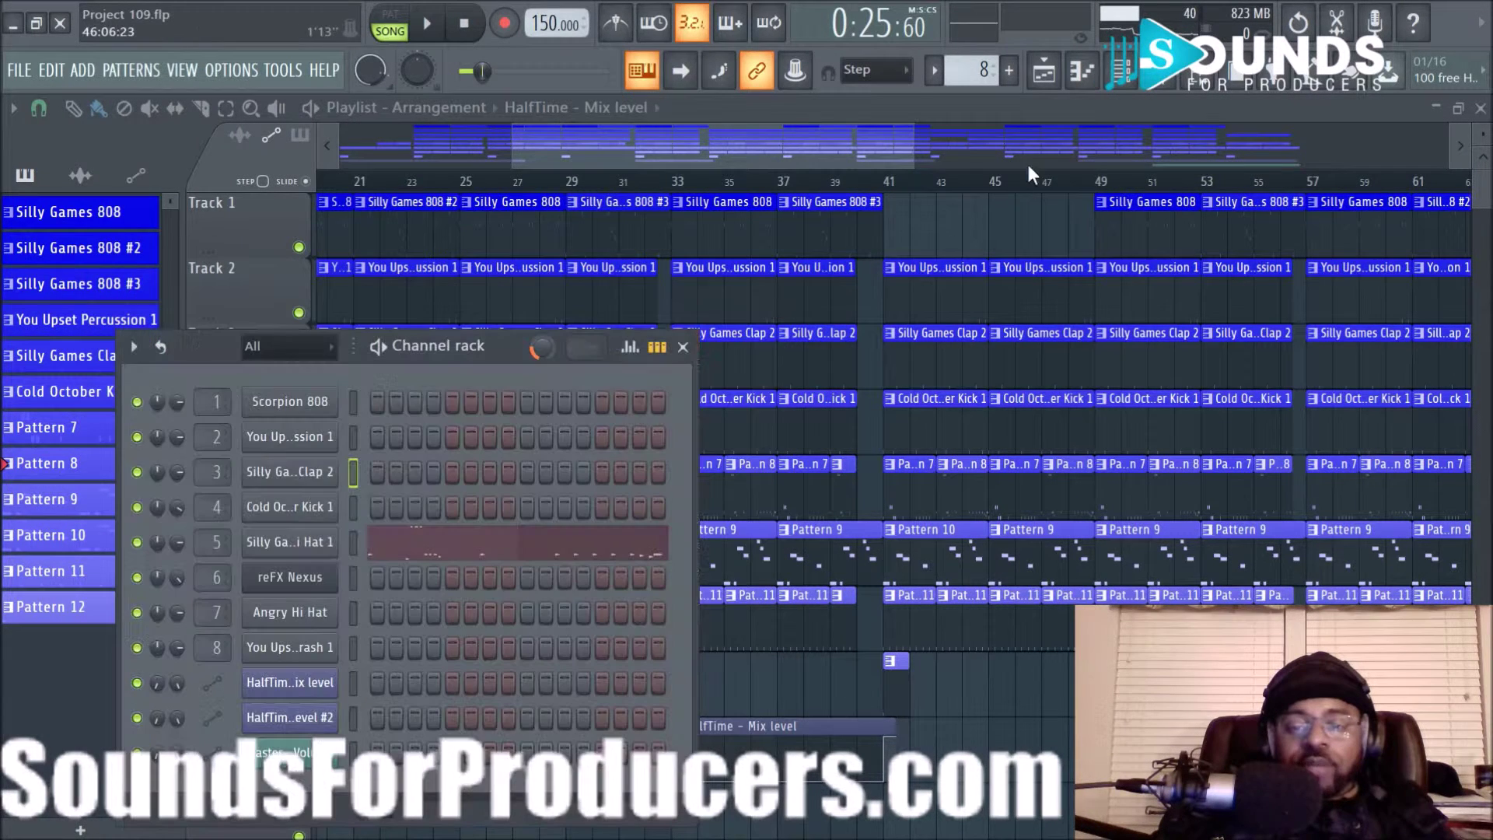
{"action": "left_click", "coordinate": [350, 510]}
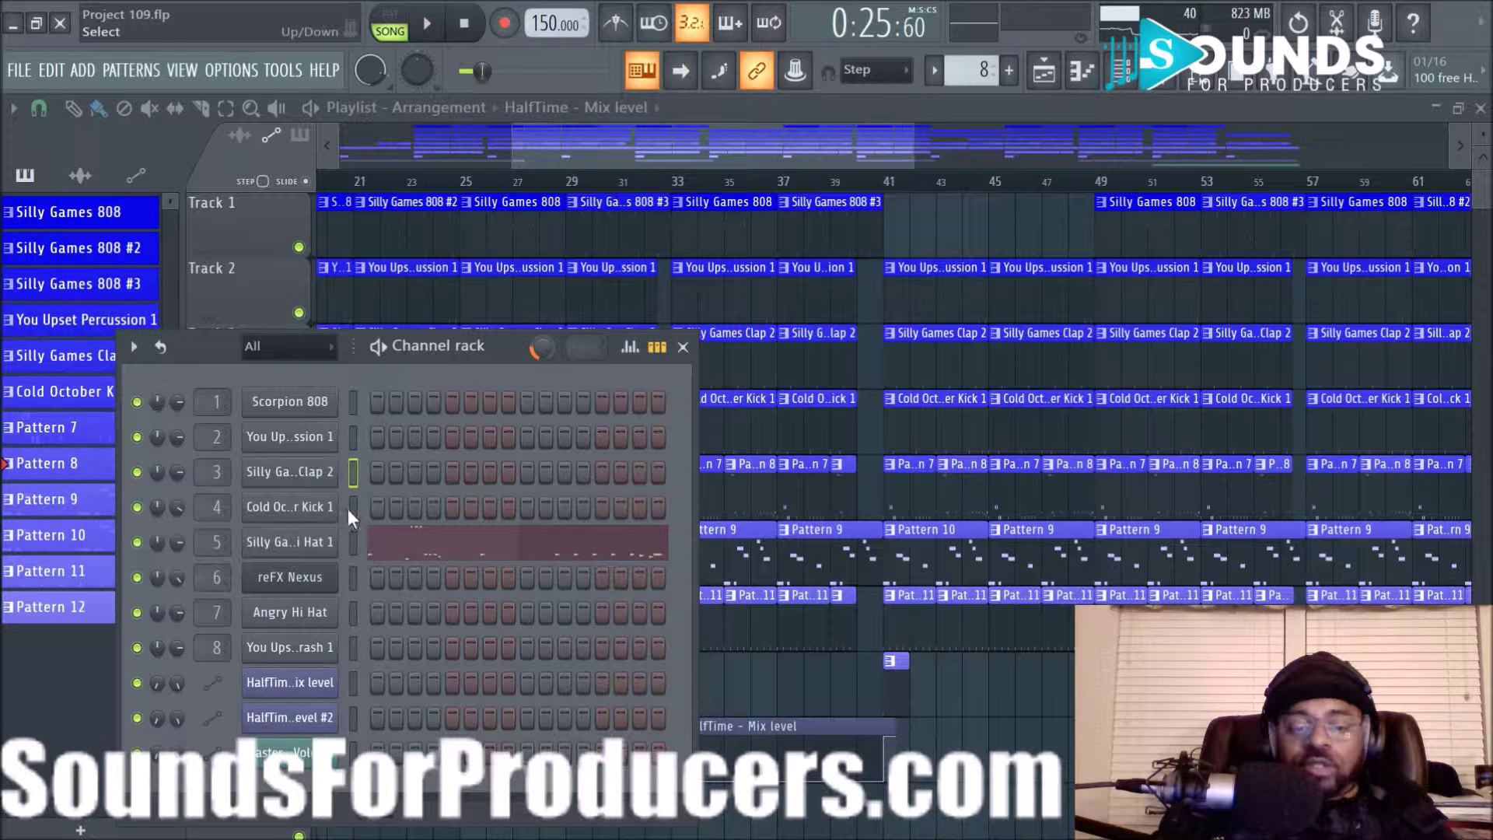
{"action": "left_click", "coordinate": [322, 510]}
{"action": "left_click", "coordinate": [186, 374]}
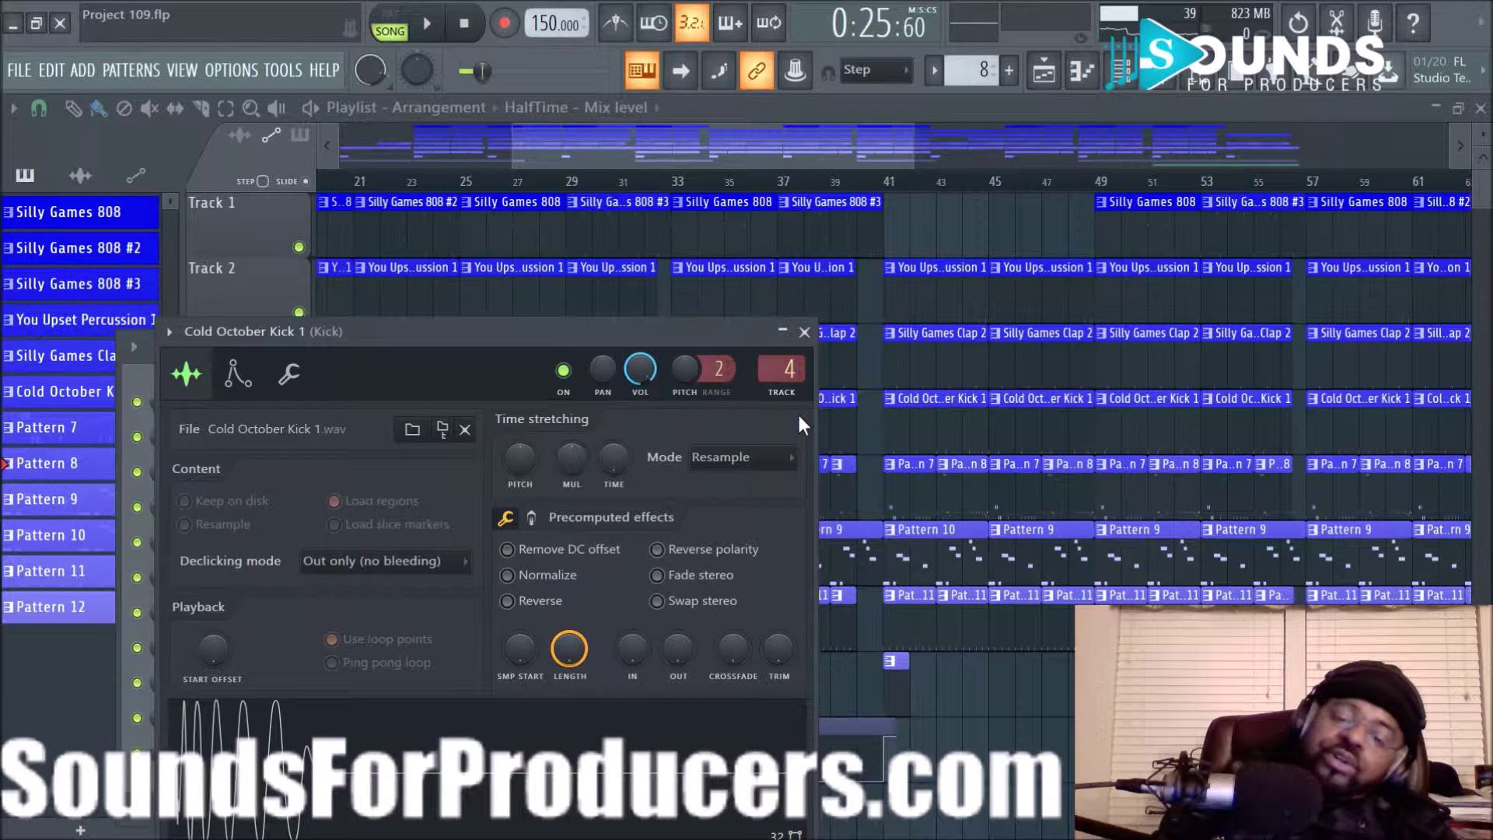
{"action": "left_click", "coordinate": [804, 332]}
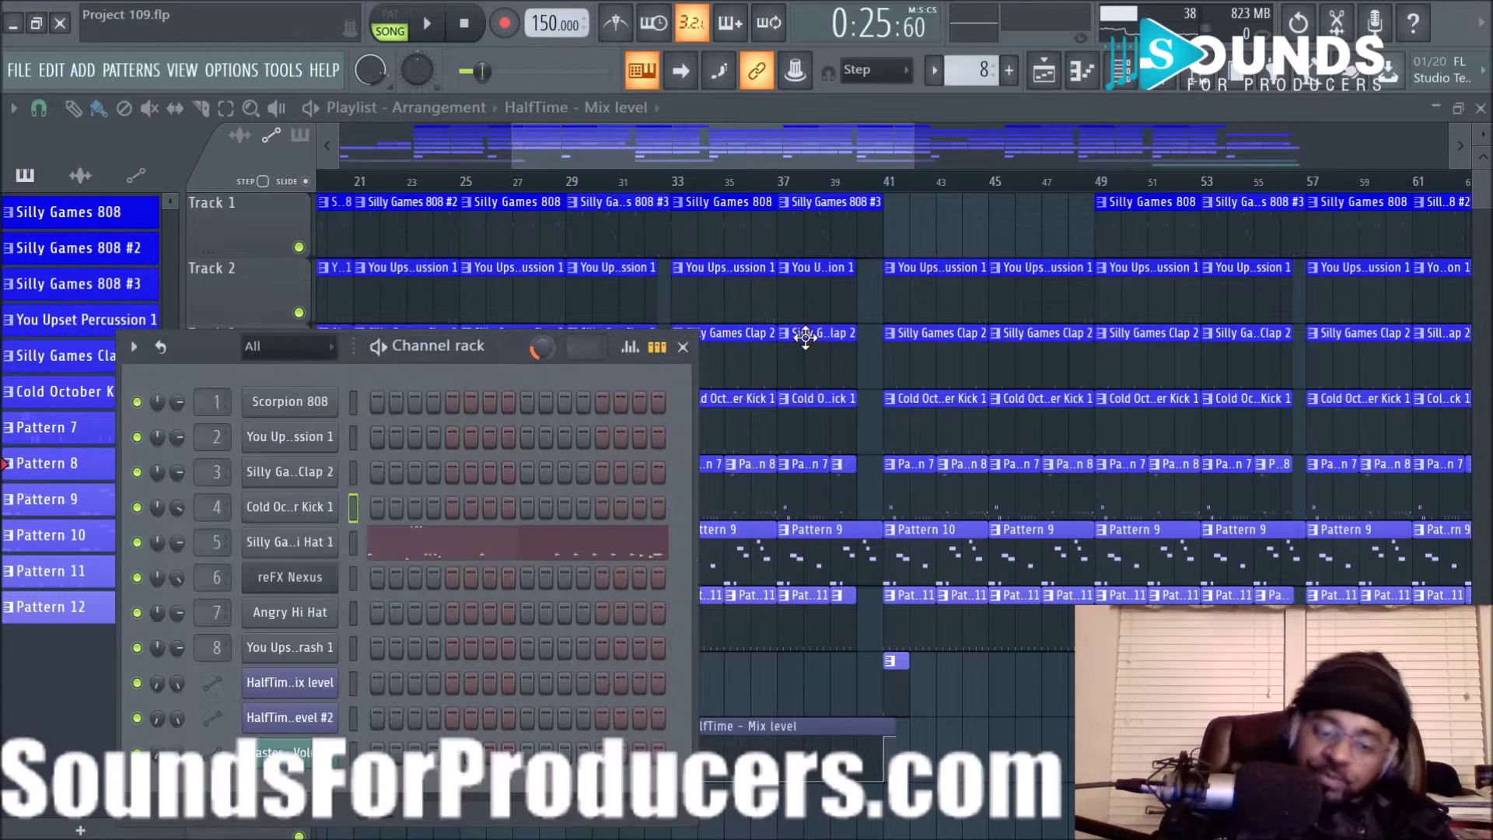
Step: Inspect the Silly Games Hi Hat 1 channel, switching from its arpeggiator settings to its sample view
{"action": "left_click", "coordinate": [314, 545]}
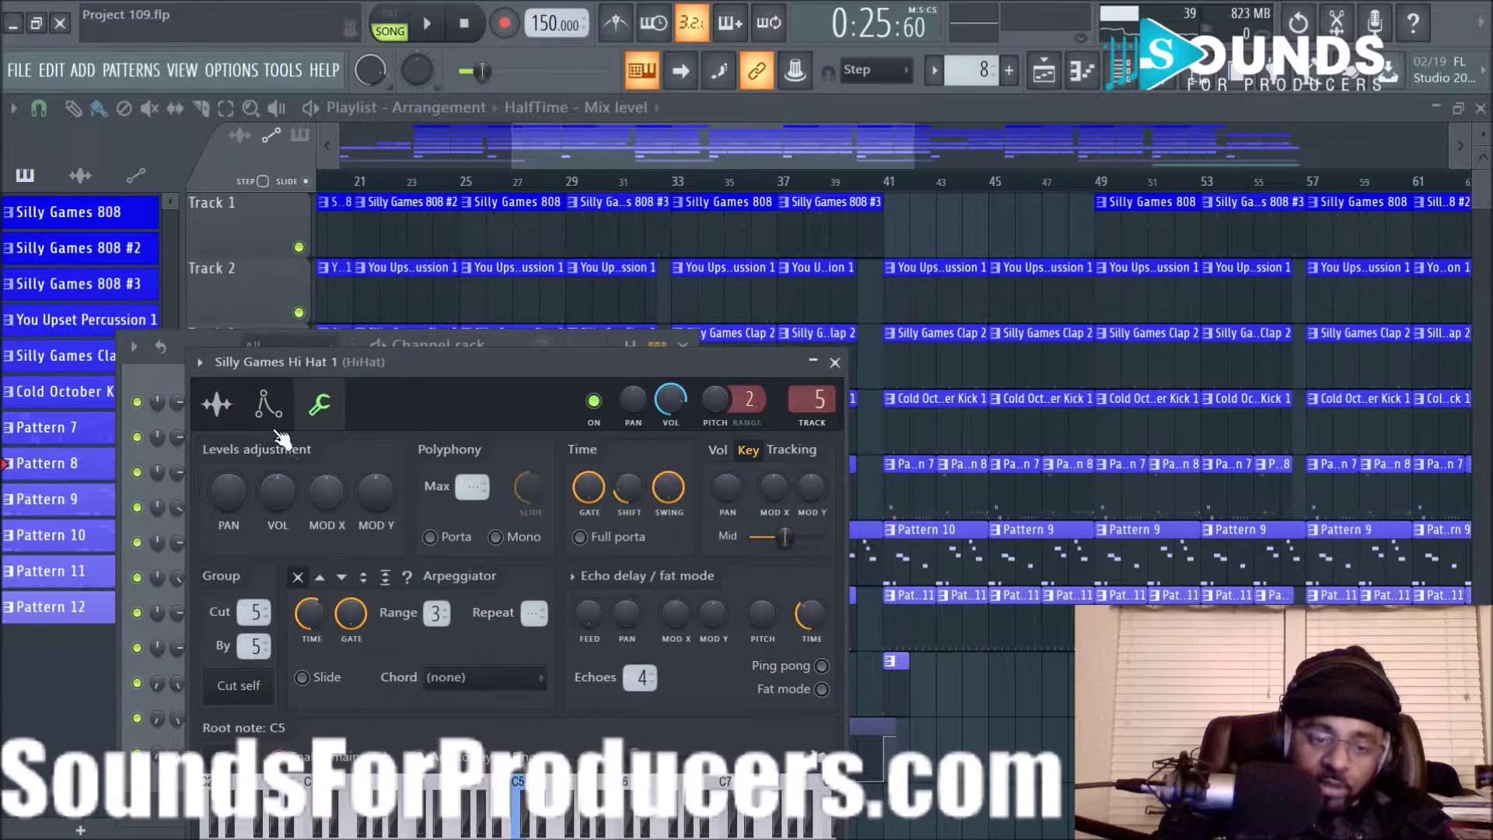
{"action": "left_click", "coordinate": [216, 404]}
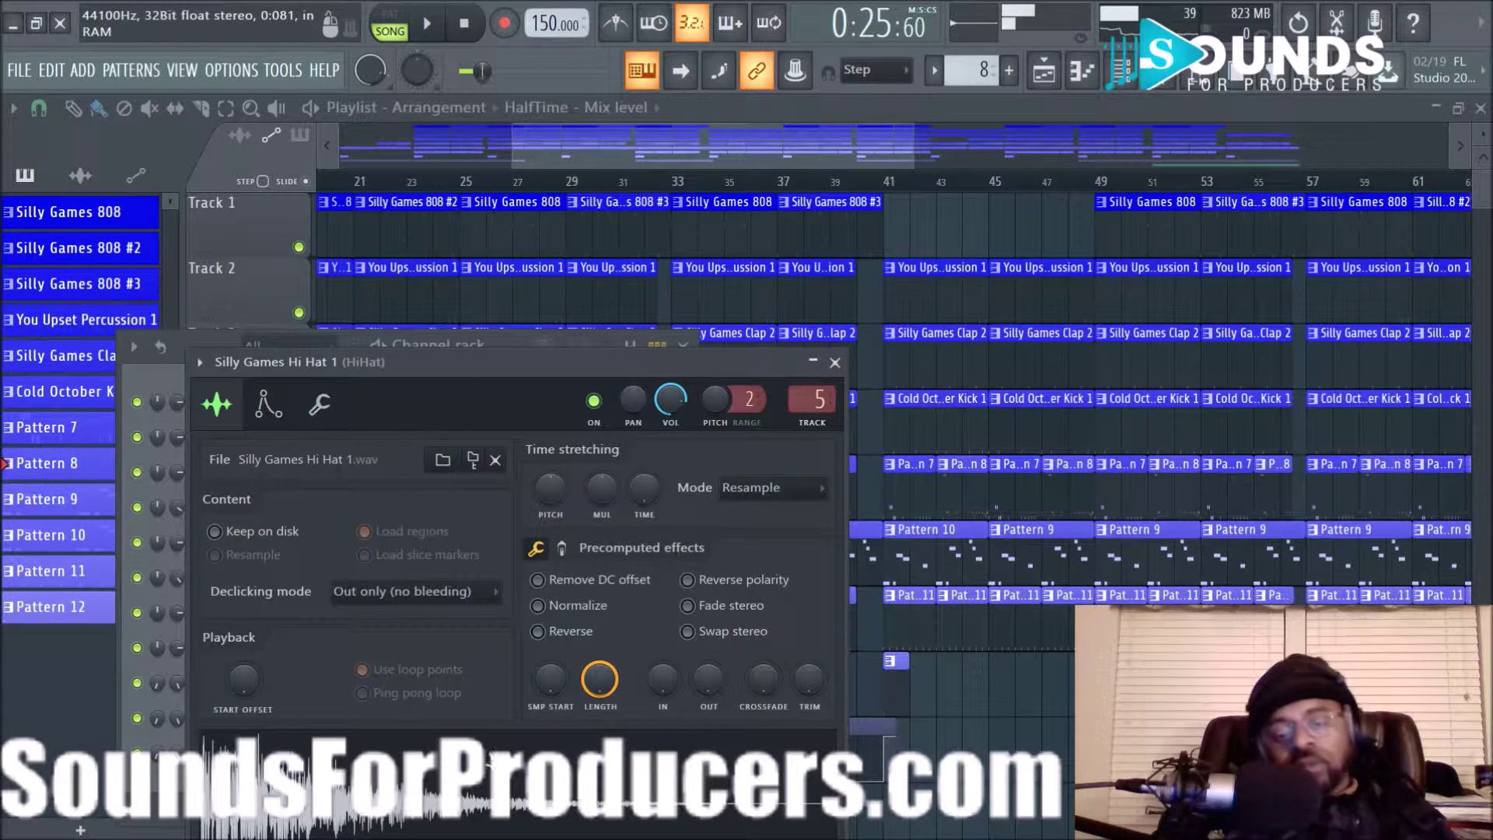
{"action": "left_click", "coordinate": [835, 363]}
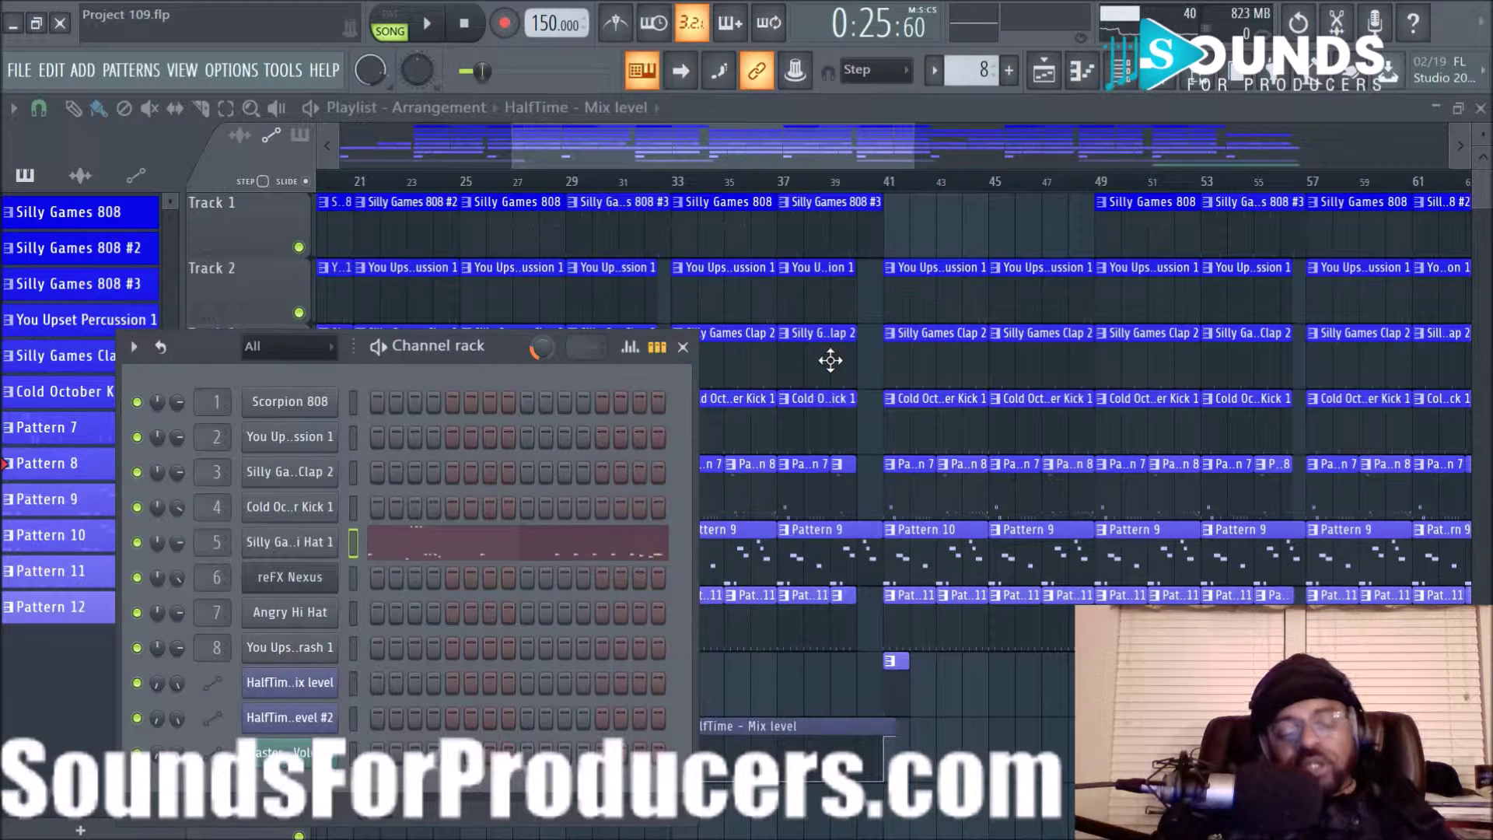
Step: Look at the Angry Hi Hat and You Upset Cymbal Crash 1 samples in their channel settings
{"action": "left_click", "coordinate": [321, 614]}
{"action": "left_click", "coordinate": [34, 222]}
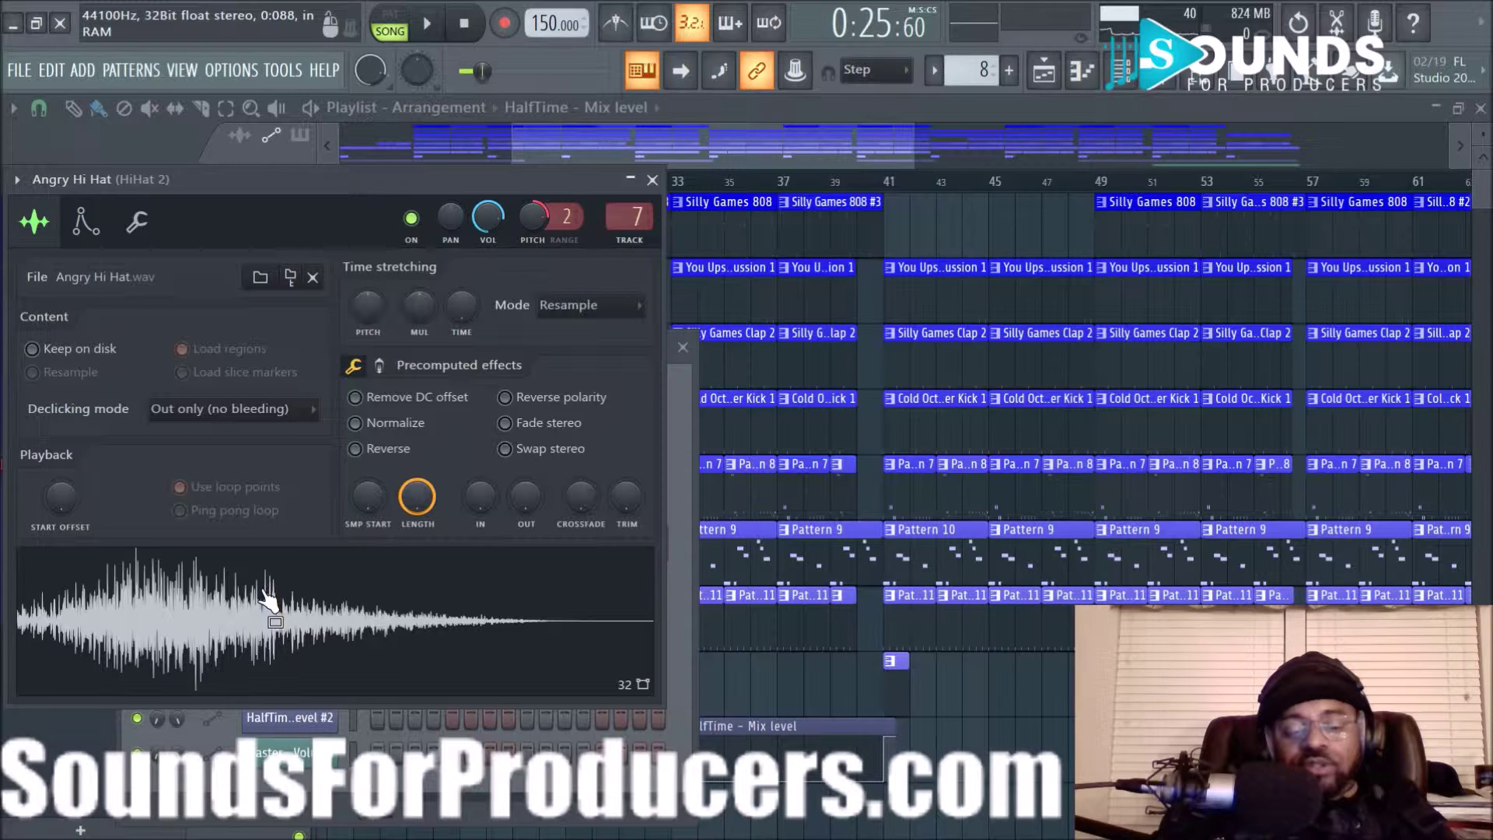
{"action": "left_click", "coordinate": [653, 179]}
{"action": "left_click", "coordinate": [343, 649]}
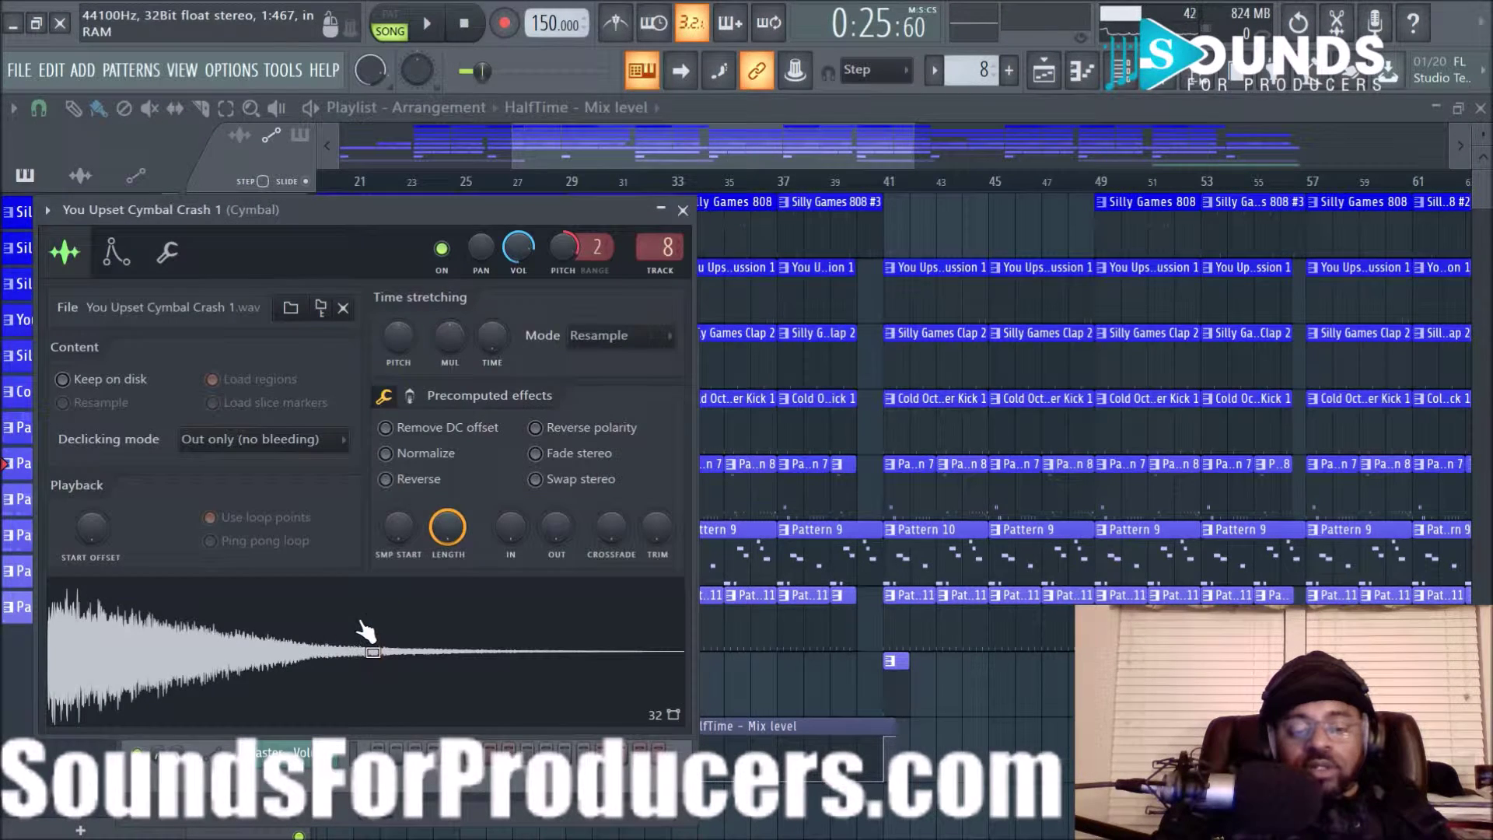
{"action": "left_click", "coordinate": [683, 210]}
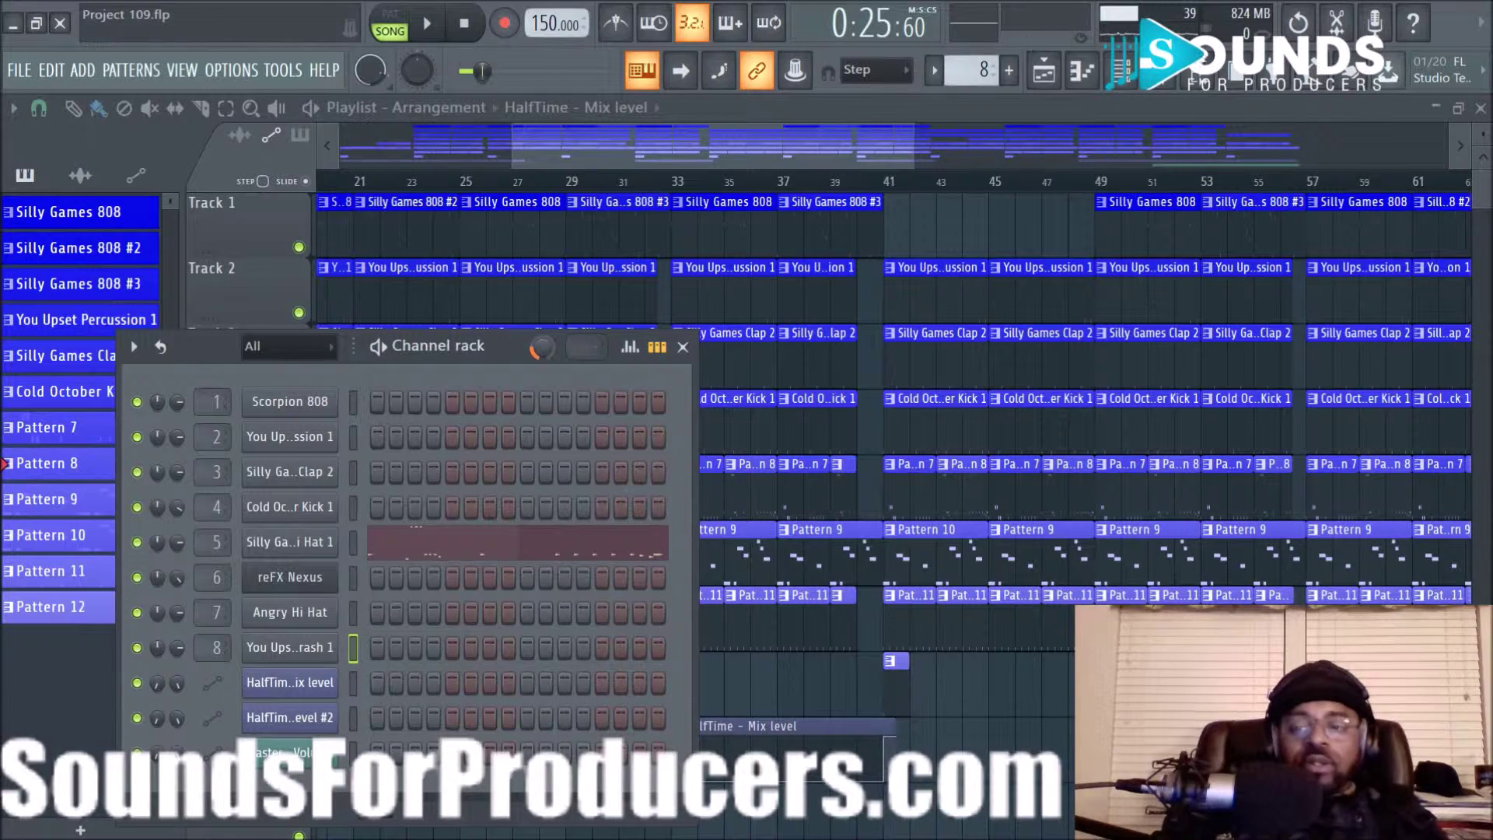
Step: Show the browser and preview hi-hats from the 2019 Break Through Vol. 2 Bonus One Shots
{"action": "left_click", "coordinate": [1199, 78]}
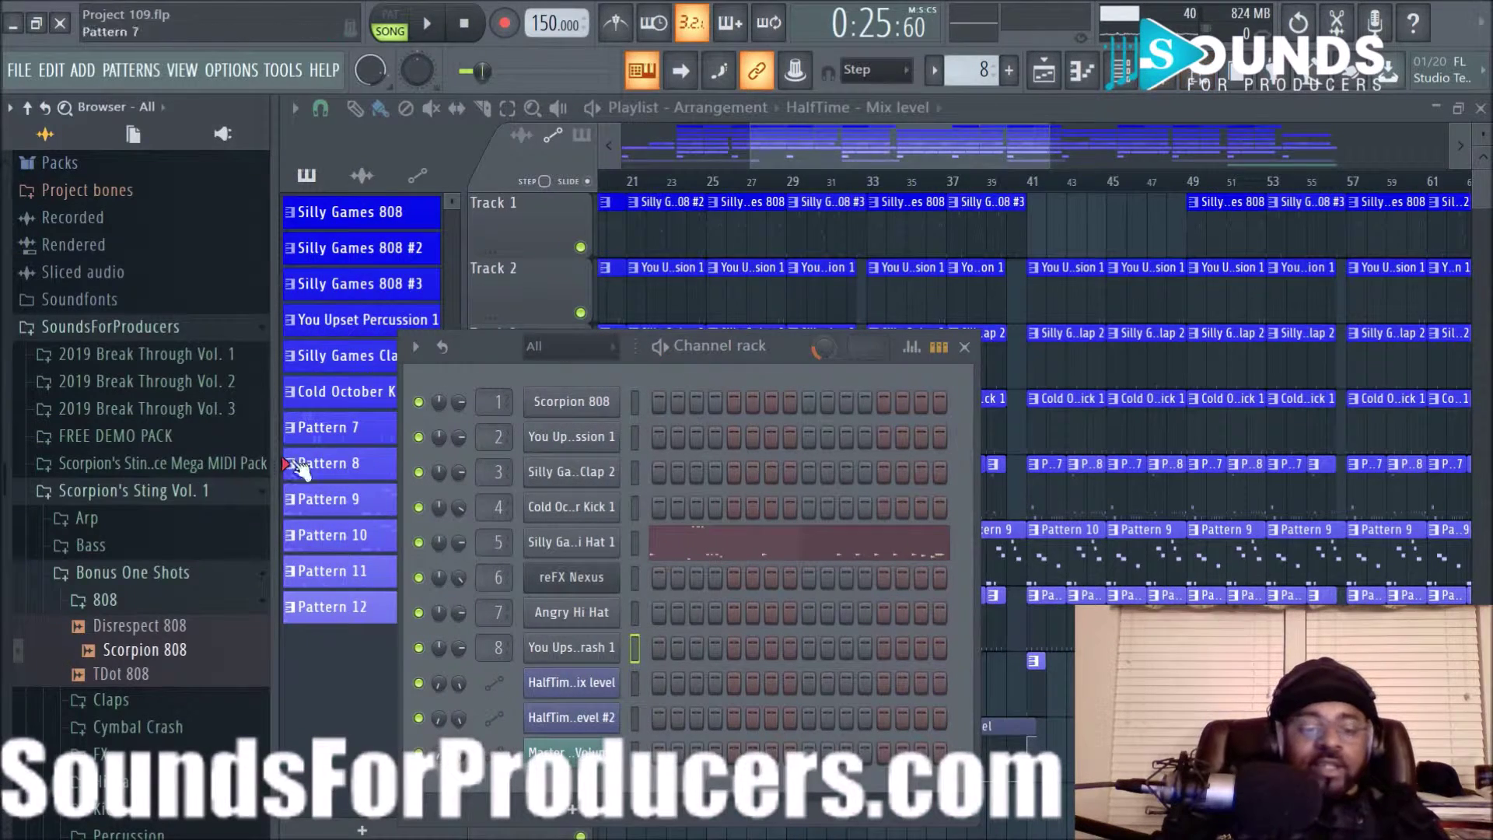
{"action": "left_click", "coordinate": [162, 490]}
{"action": "left_click", "coordinate": [138, 532]}
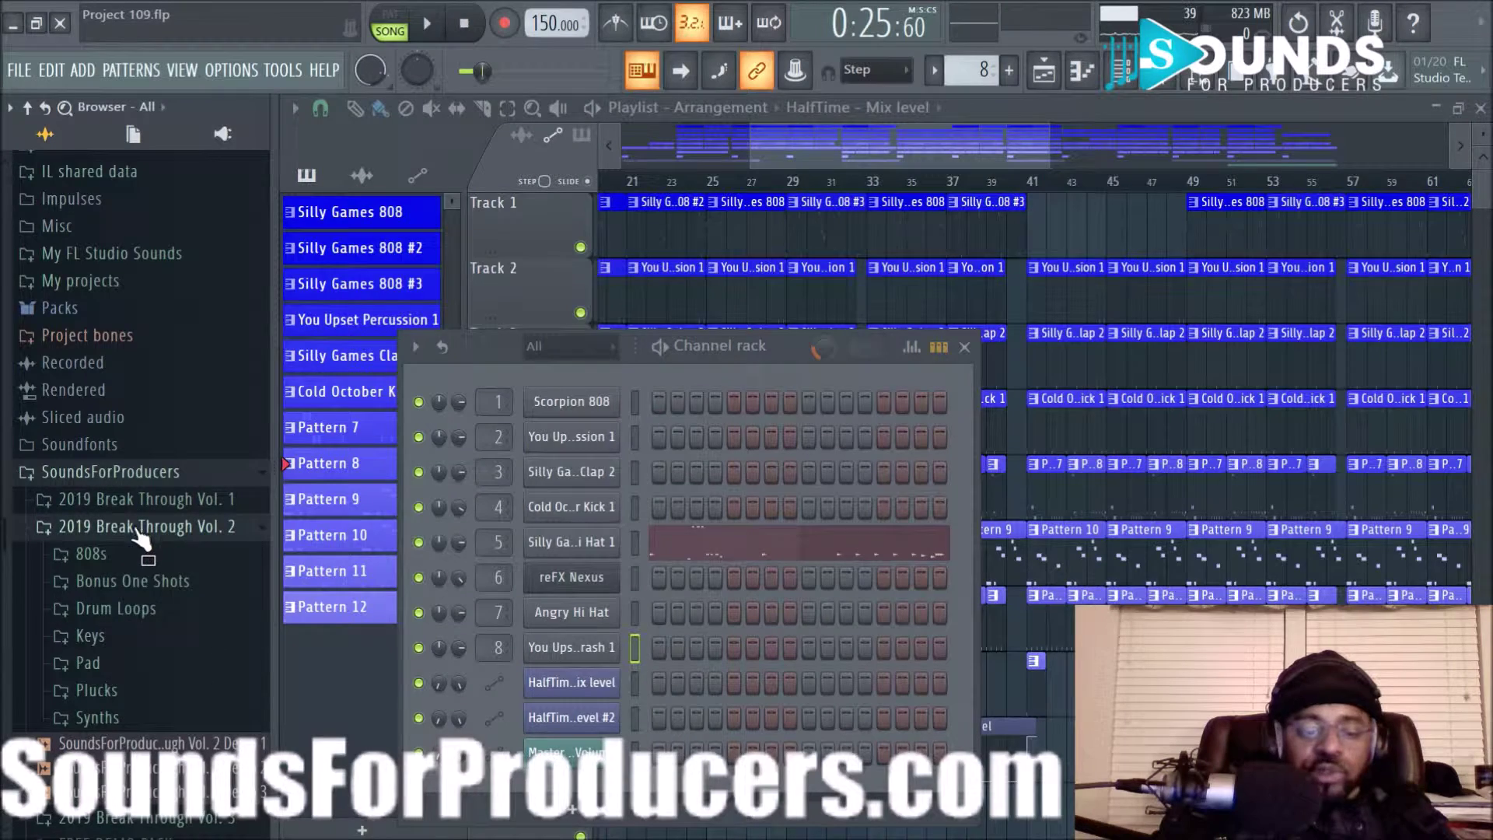
{"action": "left_click", "coordinate": [148, 585]}
{"action": "scroll", "coordinate": [152, 591], "scroll_direction": "down", "scroll_amount": 2}
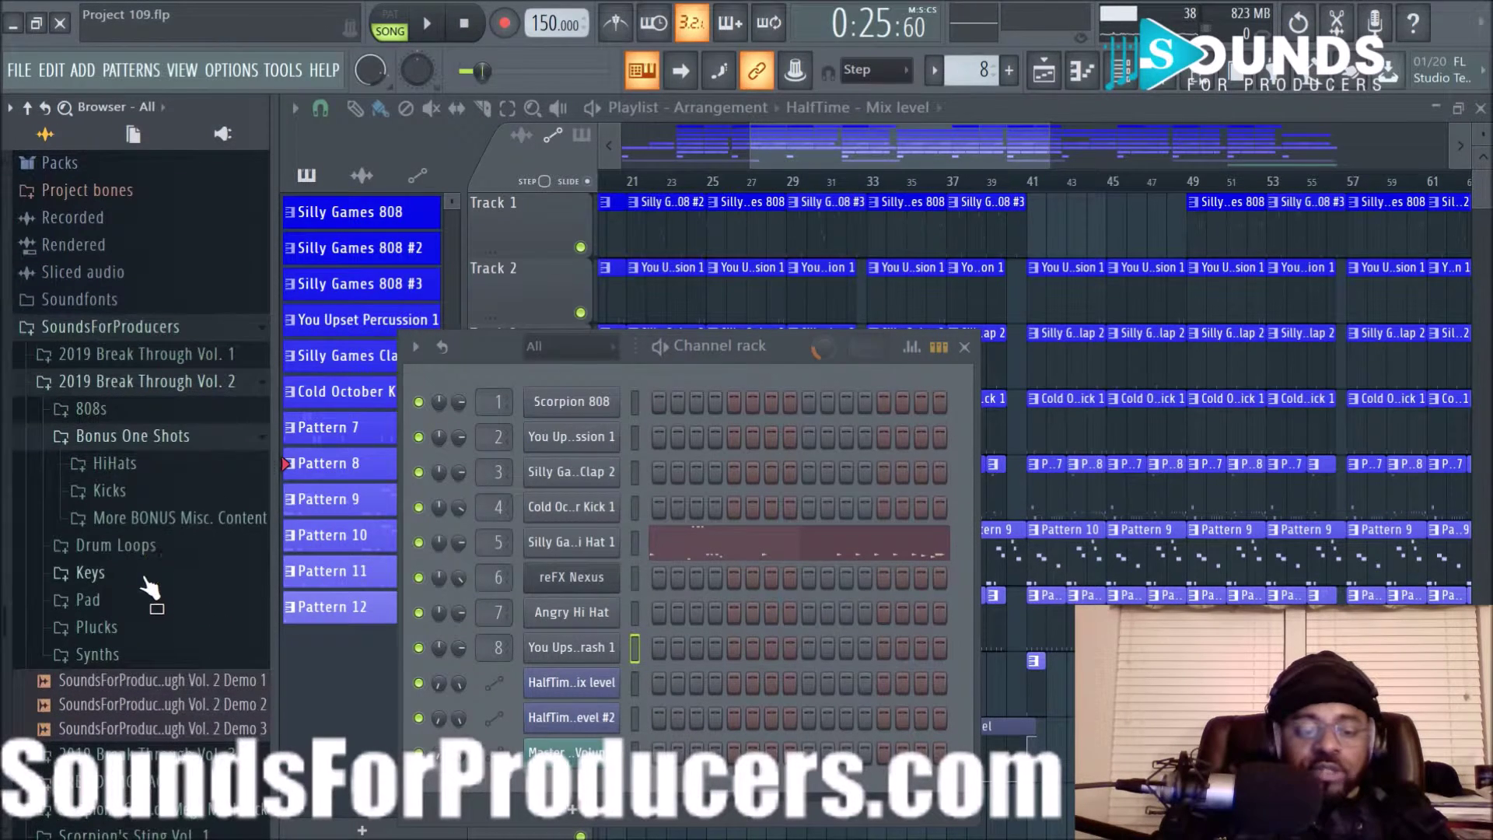
{"action": "left_click", "coordinate": [115, 463]}
{"action": "left_click", "coordinate": [122, 490]}
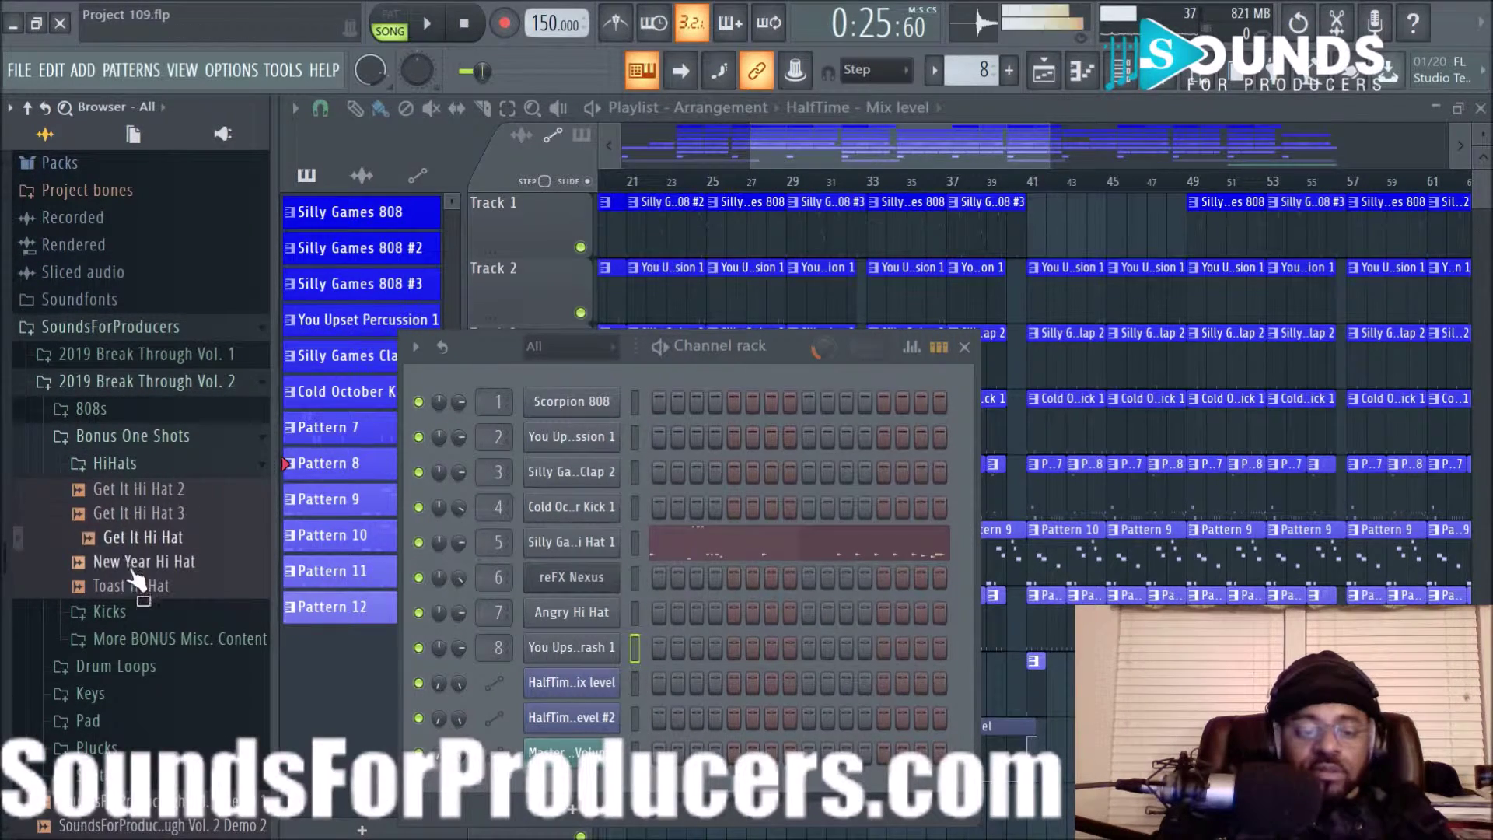
Step: Glance through the Drum Loops folder of 2019 Break Through Vol. 2 and preview Get It Hi Hat 2 from the HiHats folder
{"action": "left_click", "coordinate": [146, 438]}
{"action": "left_click", "coordinate": [147, 463]}
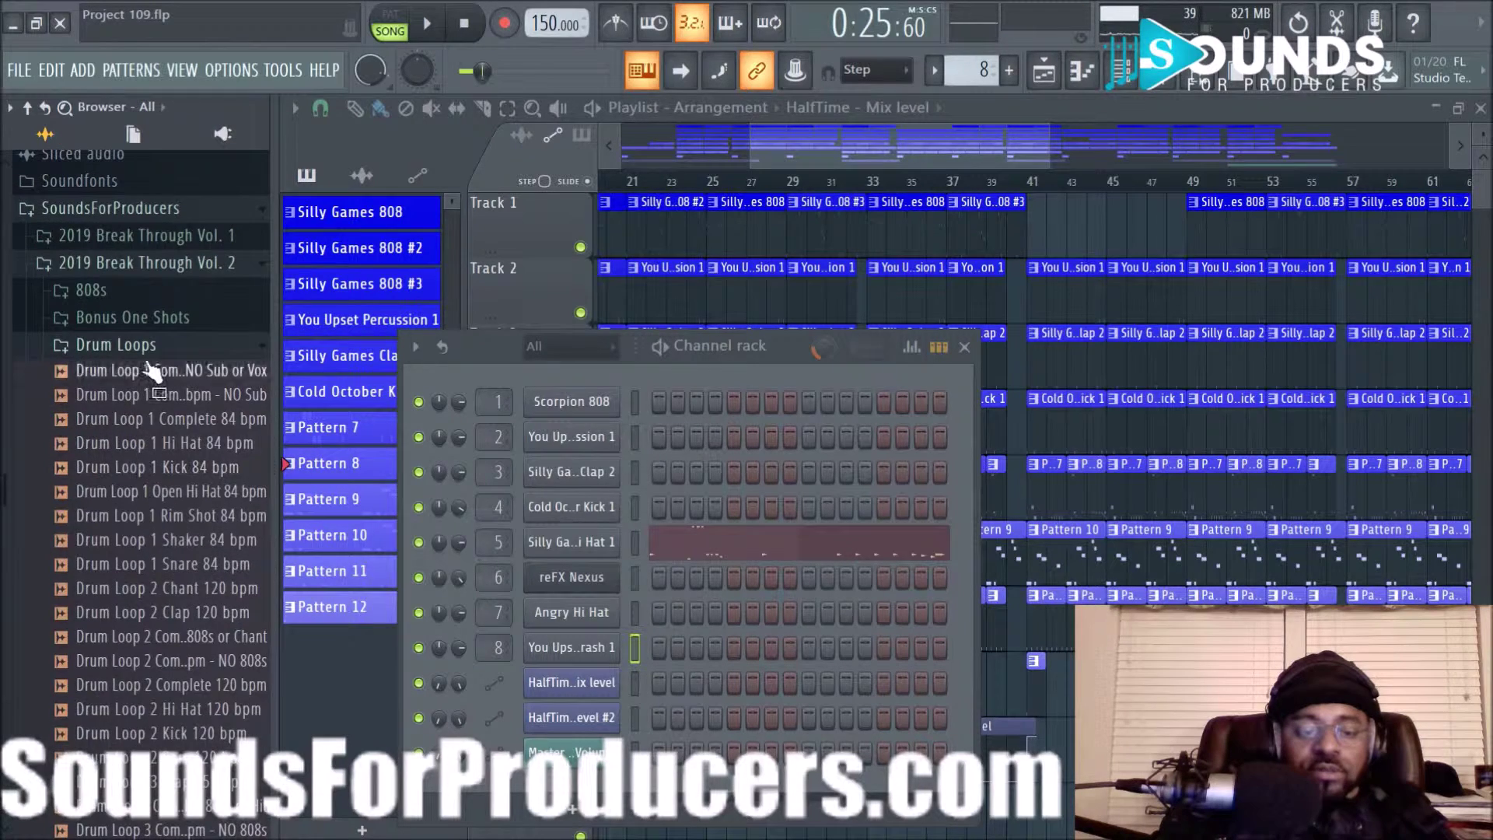
{"action": "left_click", "coordinate": [148, 342]}
{"action": "left_click", "coordinate": [148, 318]}
{"action": "left_click", "coordinate": [132, 370]}
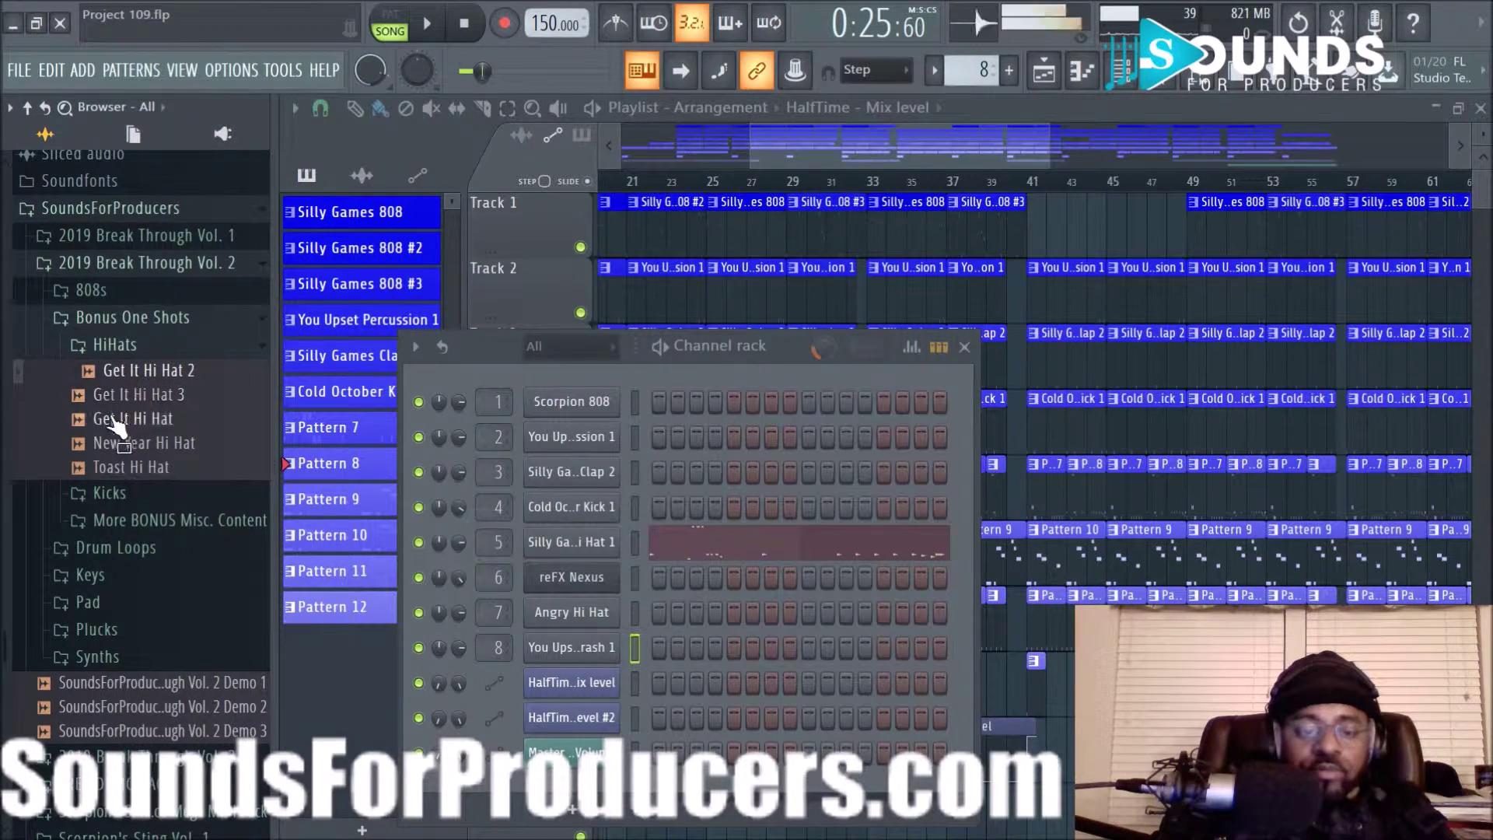
Step: Audition the kicks in the 2019 Break Through Vol. 2 Kicks folder, from Get It Kick 1 to Toast Kick 2
{"action": "left_click", "coordinate": [116, 345]}
{"action": "left_click", "coordinate": [109, 372]}
{"action": "left_click", "coordinate": [124, 397]}
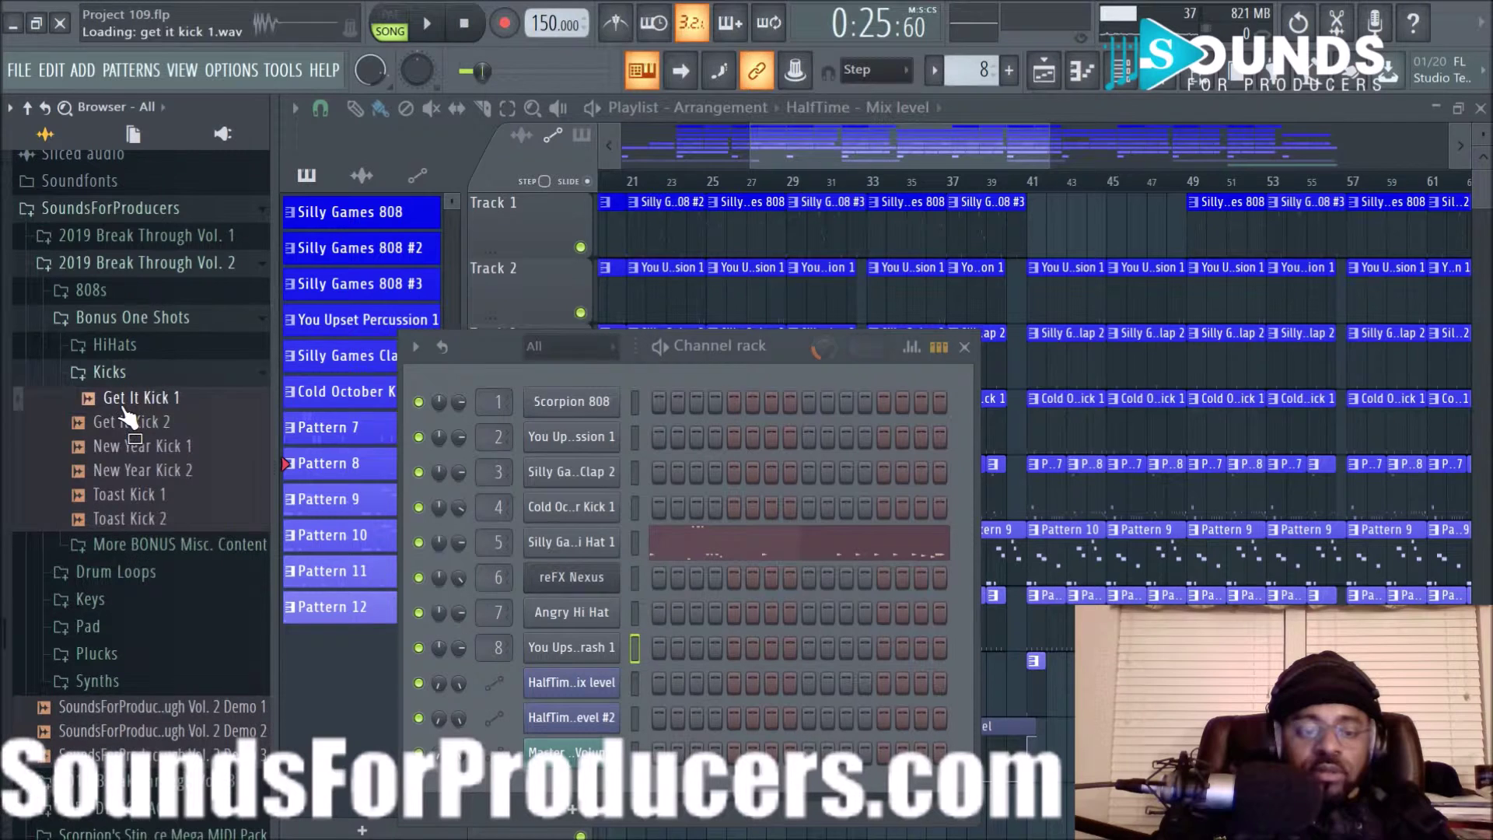
{"action": "left_click", "coordinate": [128, 421]}
{"action": "left_click", "coordinate": [129, 447]}
{"action": "left_click", "coordinate": [128, 470]}
{"action": "left_click", "coordinate": [130, 495]}
{"action": "left_click", "coordinate": [137, 518]}
{"action": "left_click", "coordinate": [128, 471]}
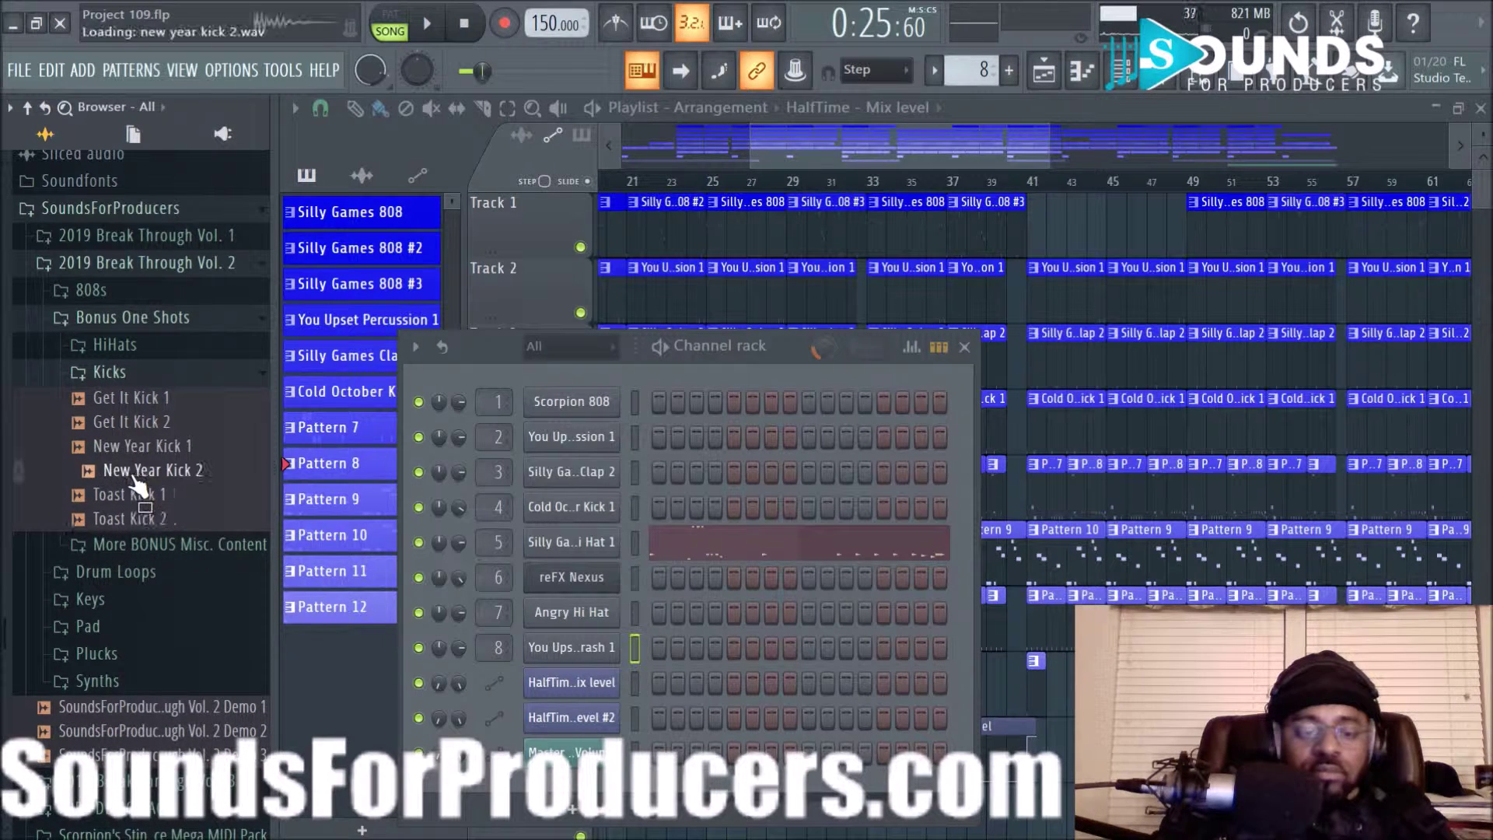
Step: Look through the Bonus One Shots categories of Scorpion's Sting Vol. 2, collapsing the pack folders when done
{"action": "left_click", "coordinate": [124, 265]}
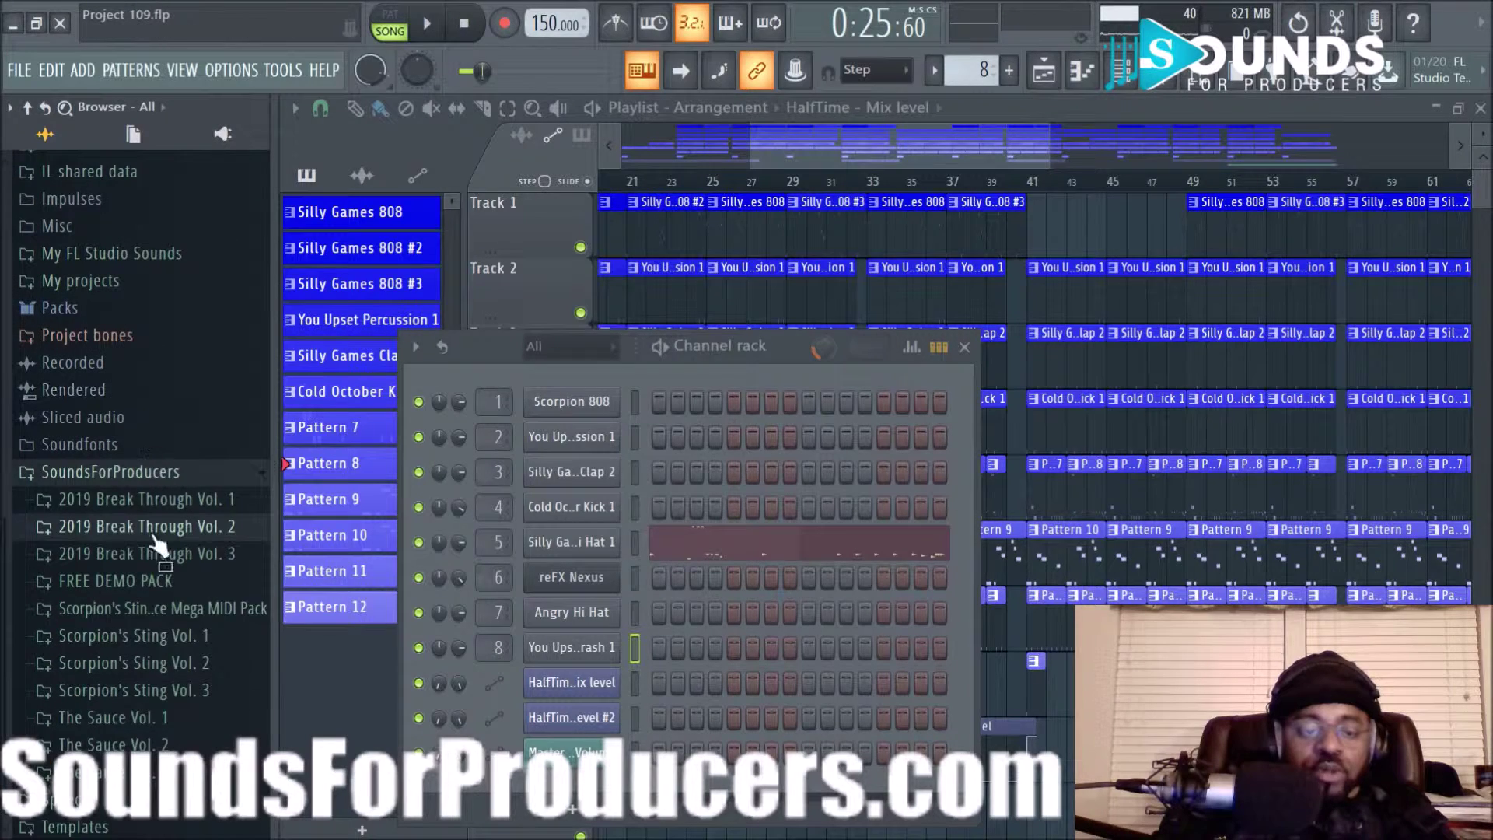
{"action": "left_click", "coordinate": [156, 662]}
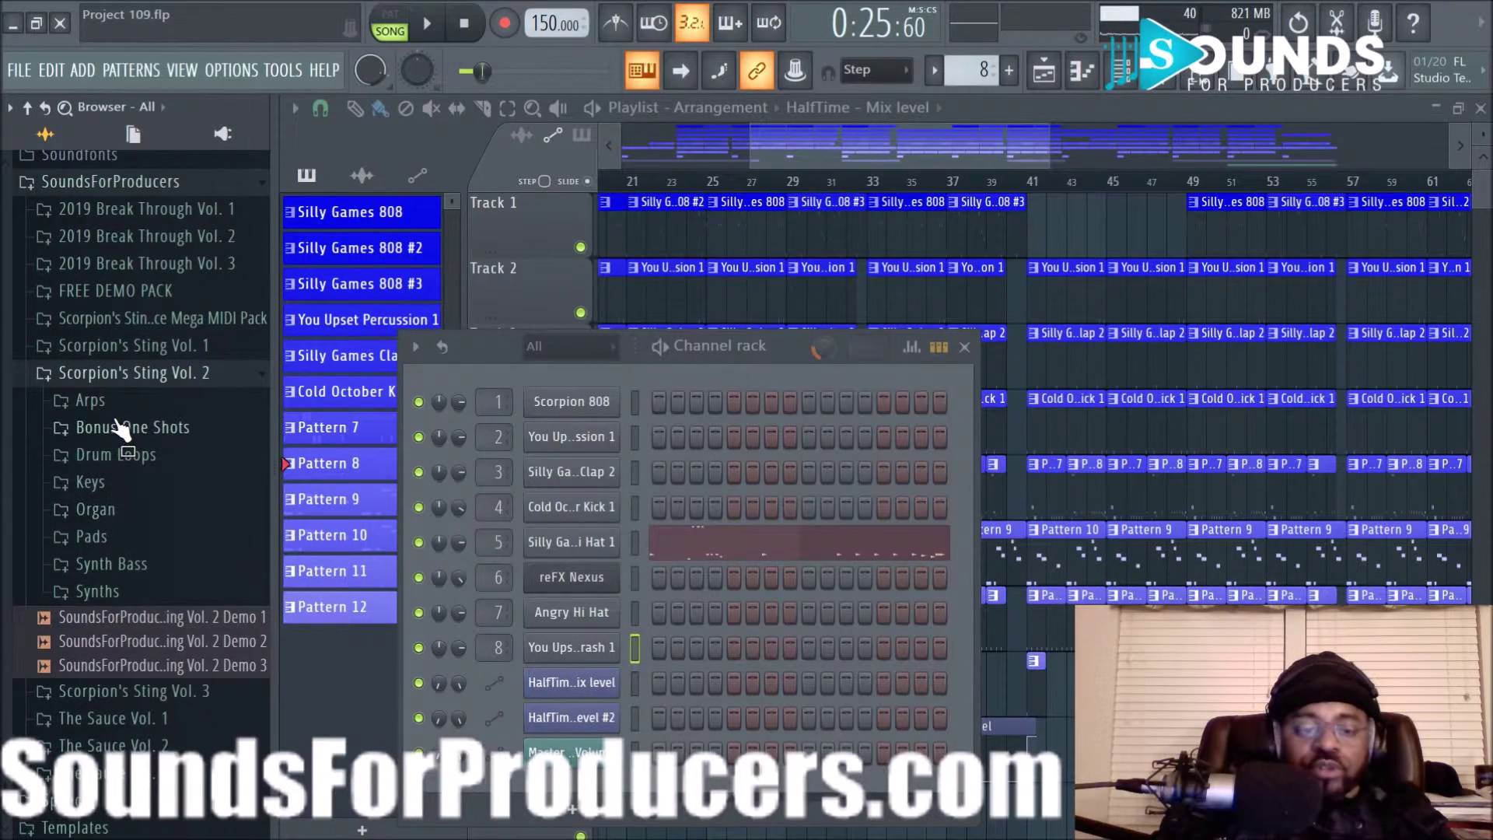
{"action": "left_click", "coordinate": [117, 427]}
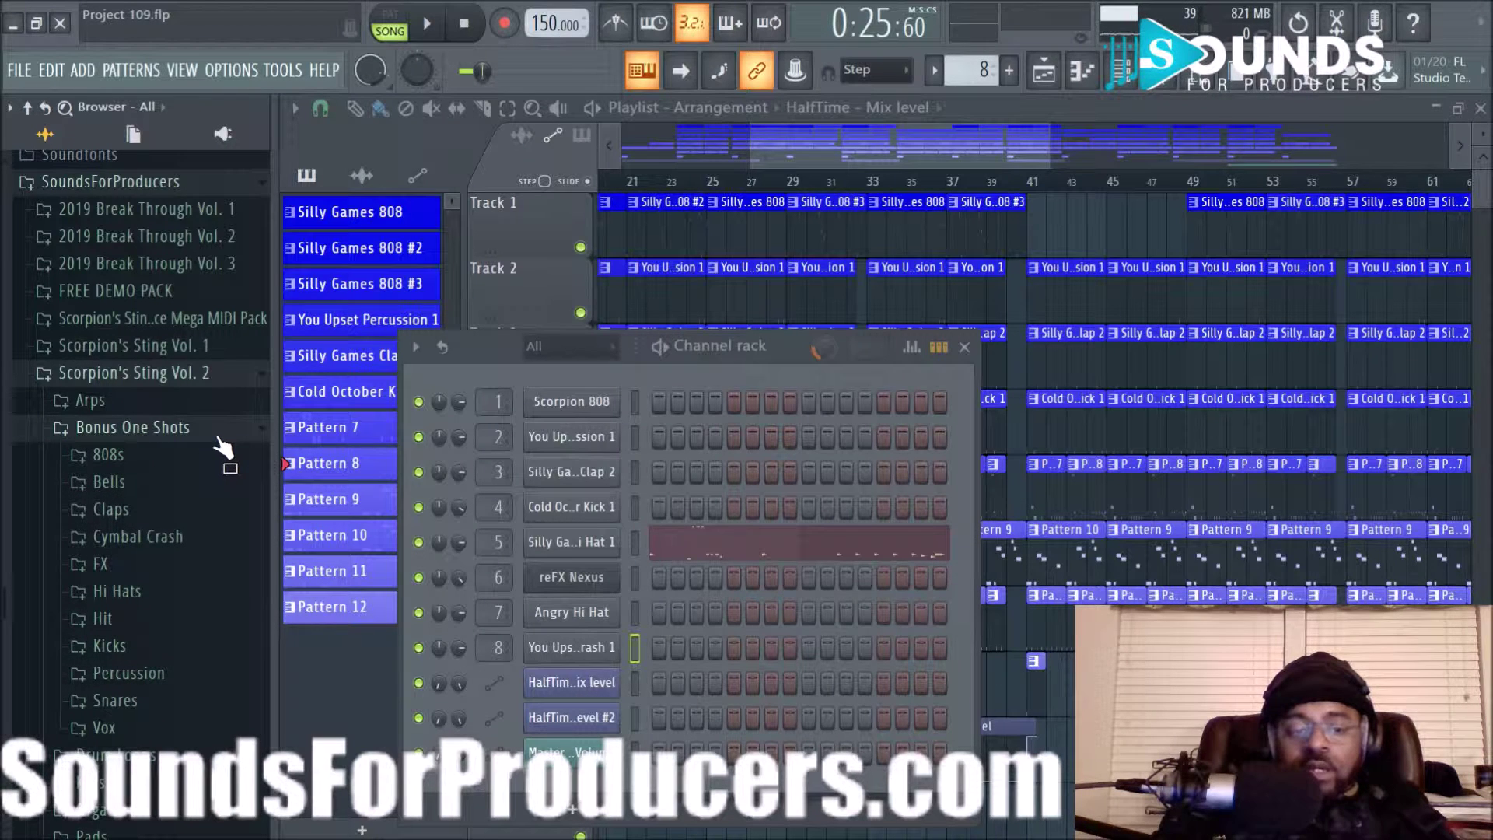
{"action": "left_click", "coordinate": [132, 378]}
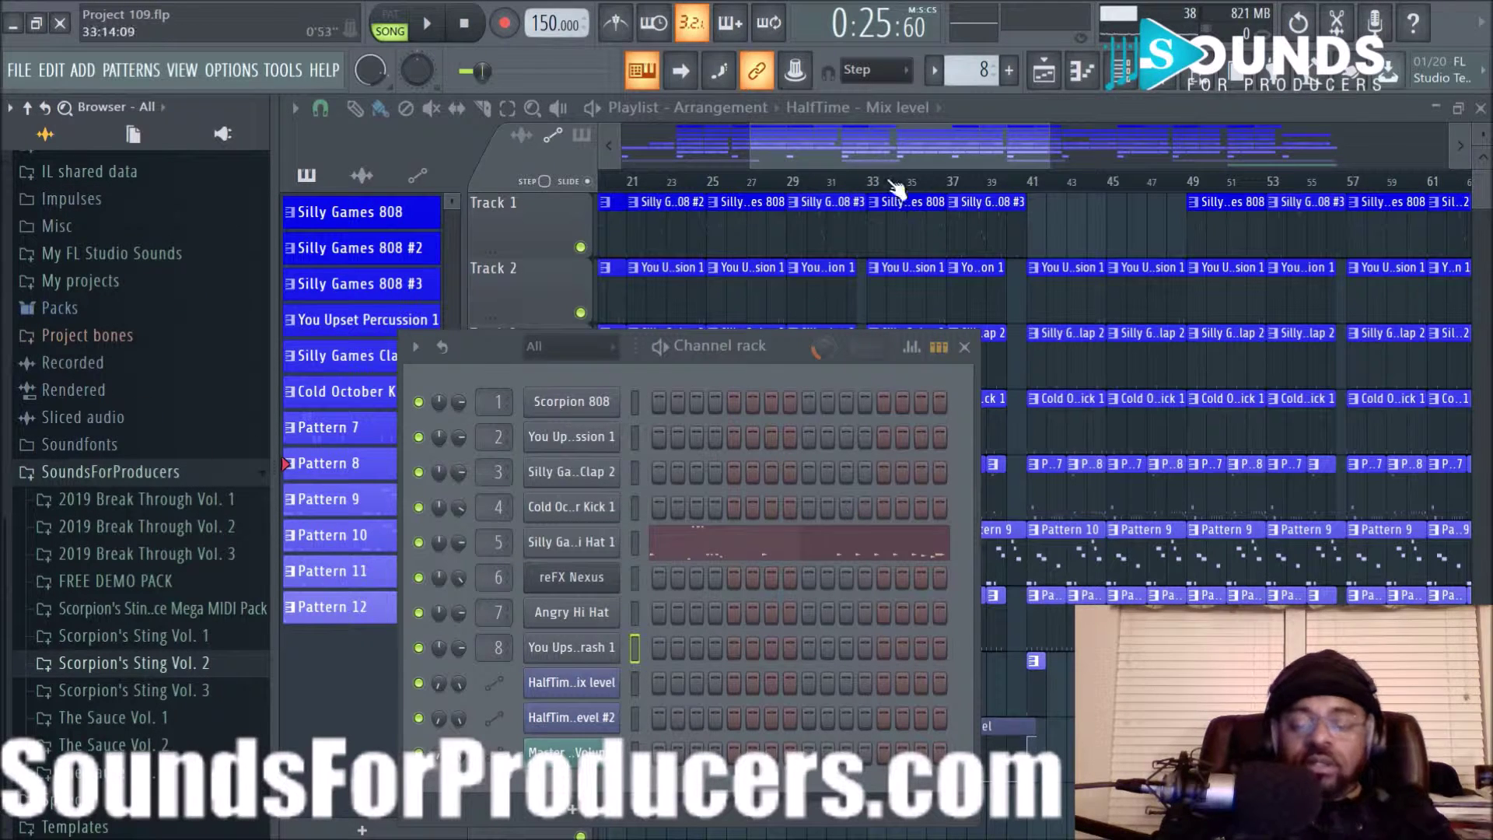
Step: Hide the browser and move the Channel rack over the middle of the playlist
{"action": "left_click", "coordinate": [1177, 75]}
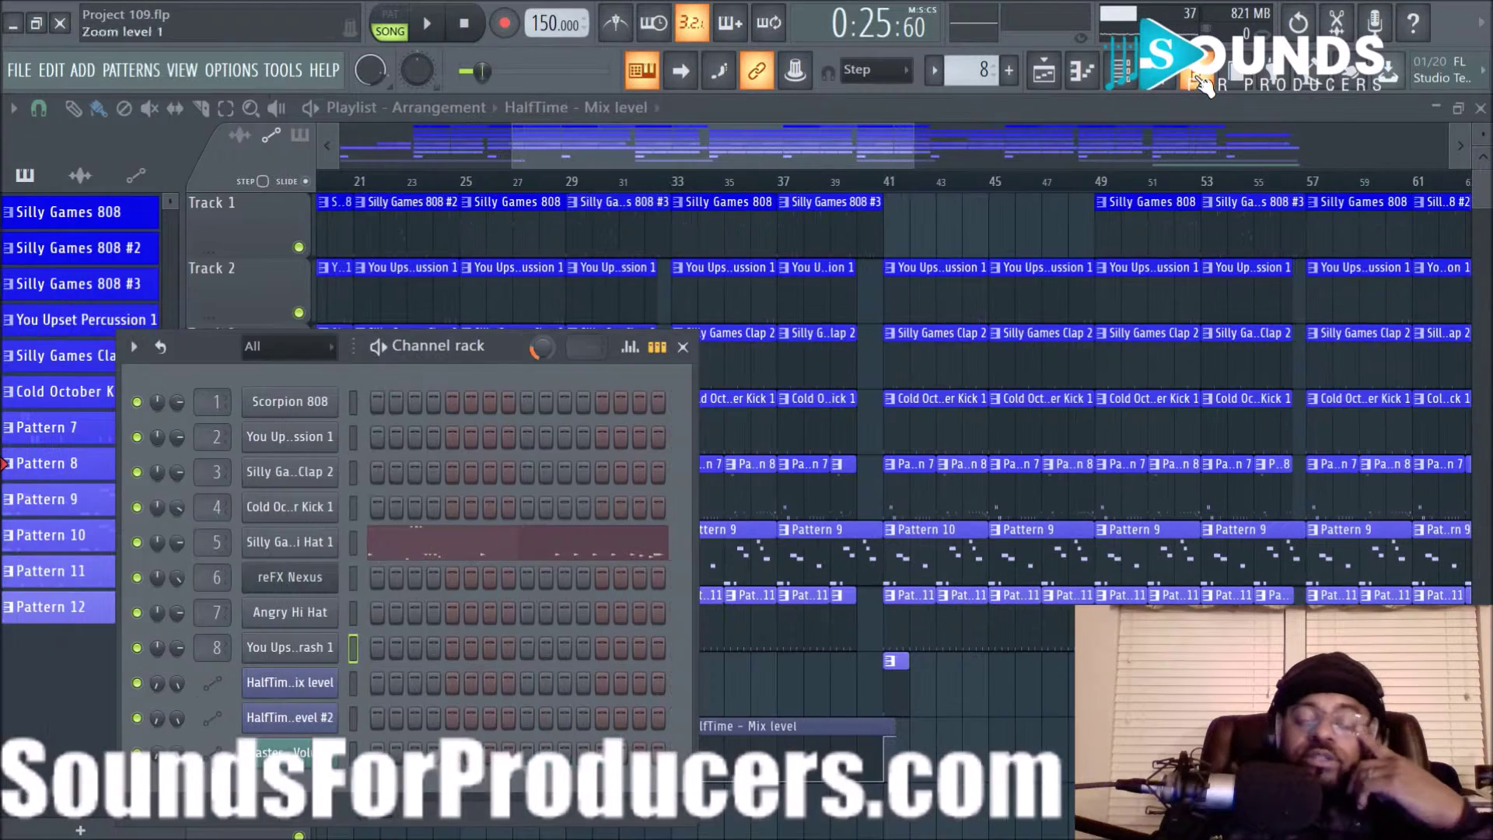
{"action": "left_click_drag", "start_coordinate": [440, 339], "coordinate": [749, 305]}
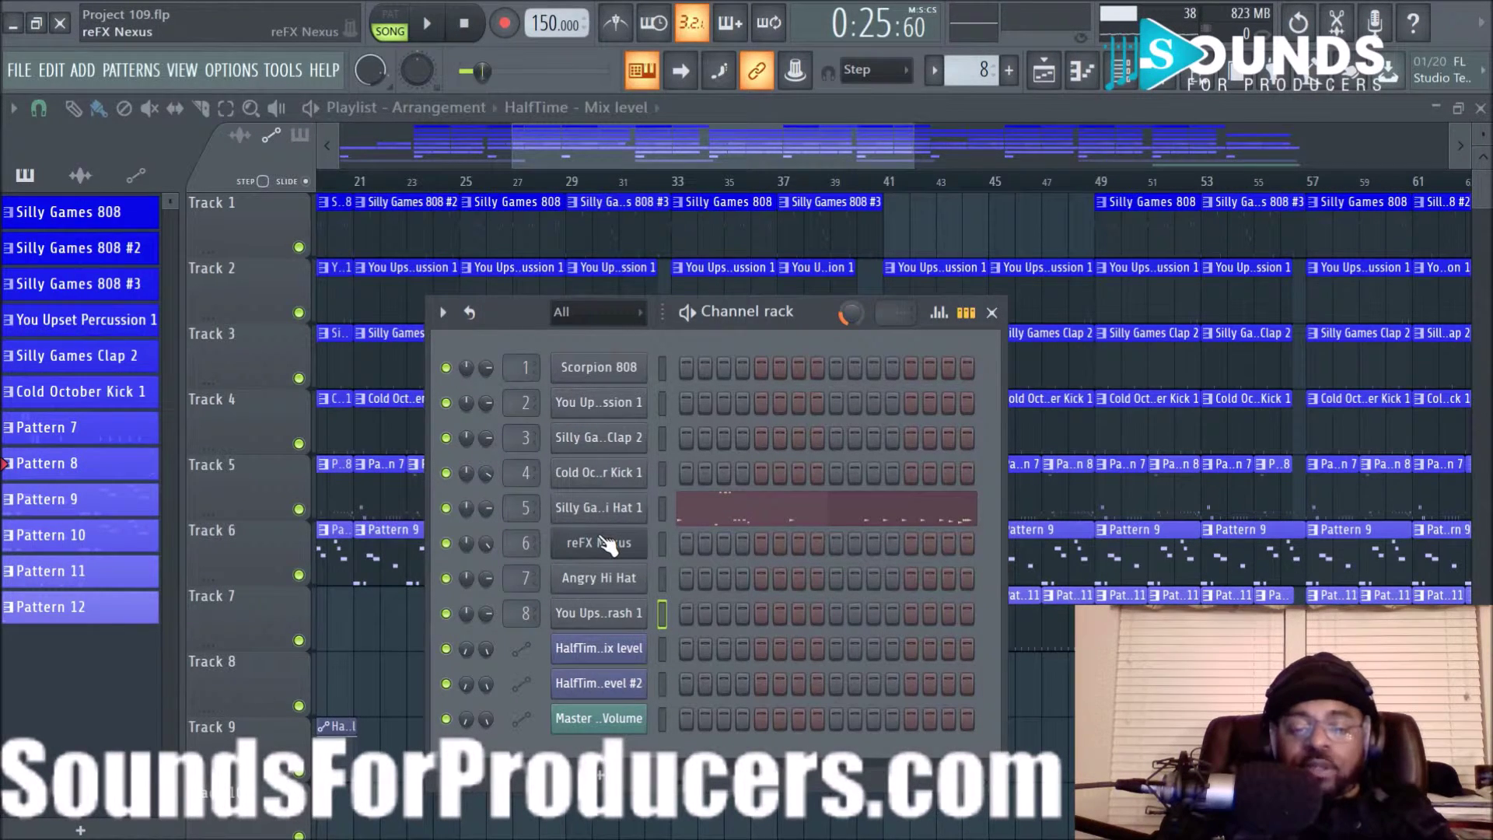
{"action": "left_click_drag", "start_coordinate": [800, 306], "coordinate": [868, 346]}
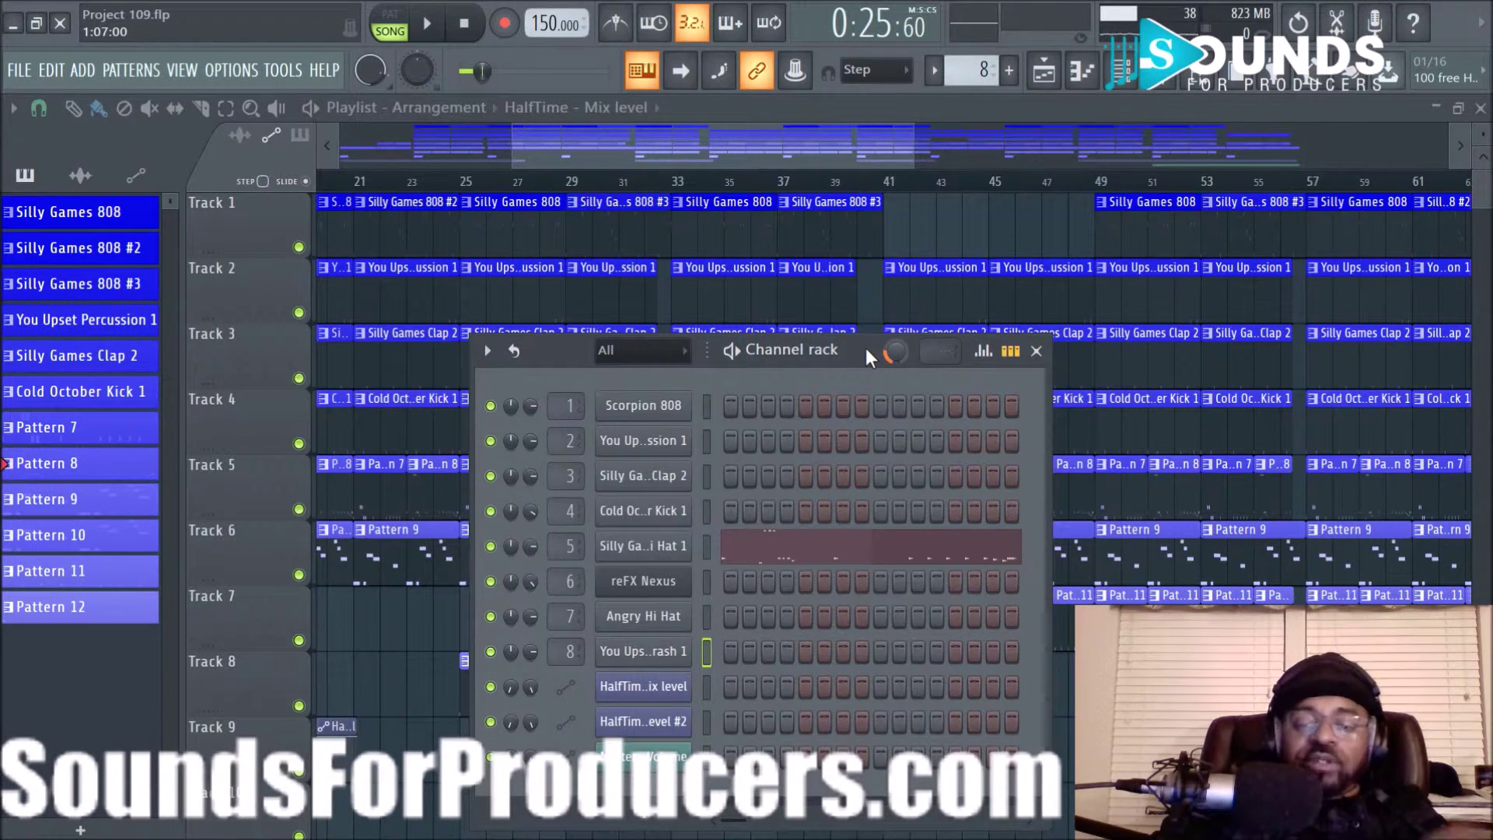
Step: Return to the full playlist after a glance at the mixer, and play a section of the arrangement from bar 17
{"action": "left_click", "coordinate": [1175, 92]}
{"action": "left_click", "coordinate": [1132, 85]}
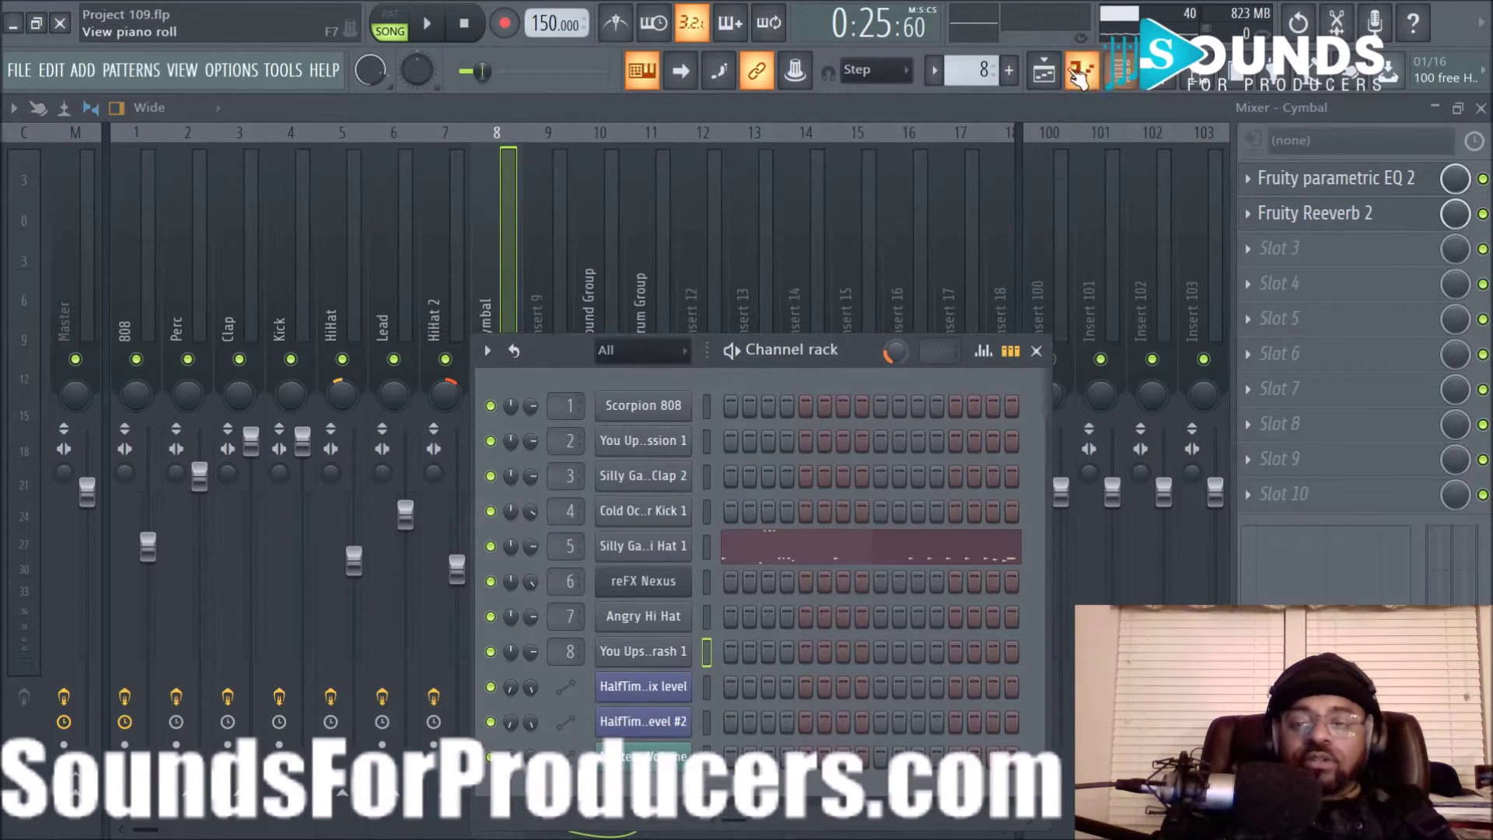
{"action": "left_click", "coordinate": [1045, 71]}
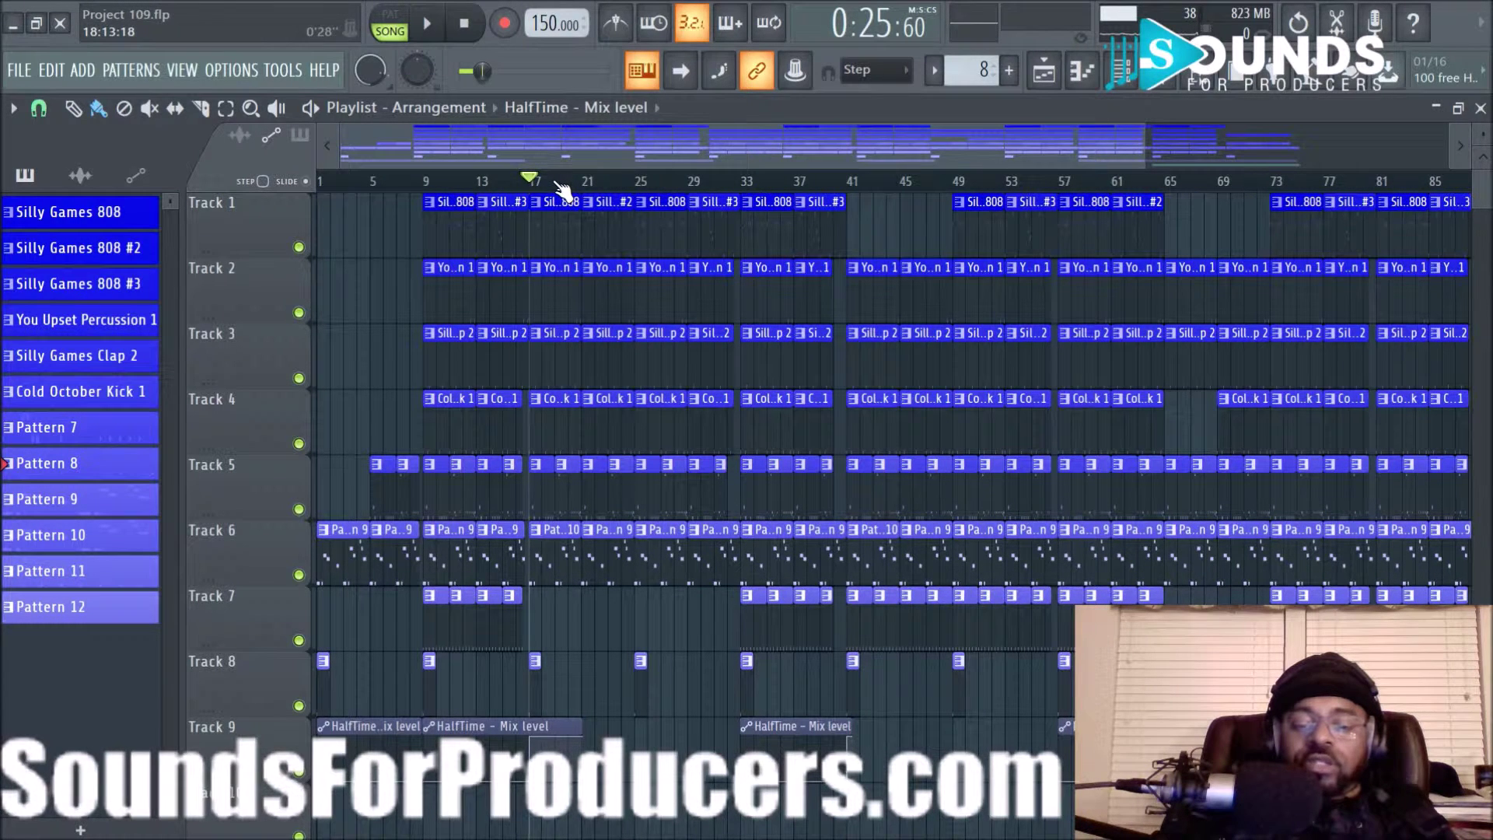
{"action": "key", "text": "space"}
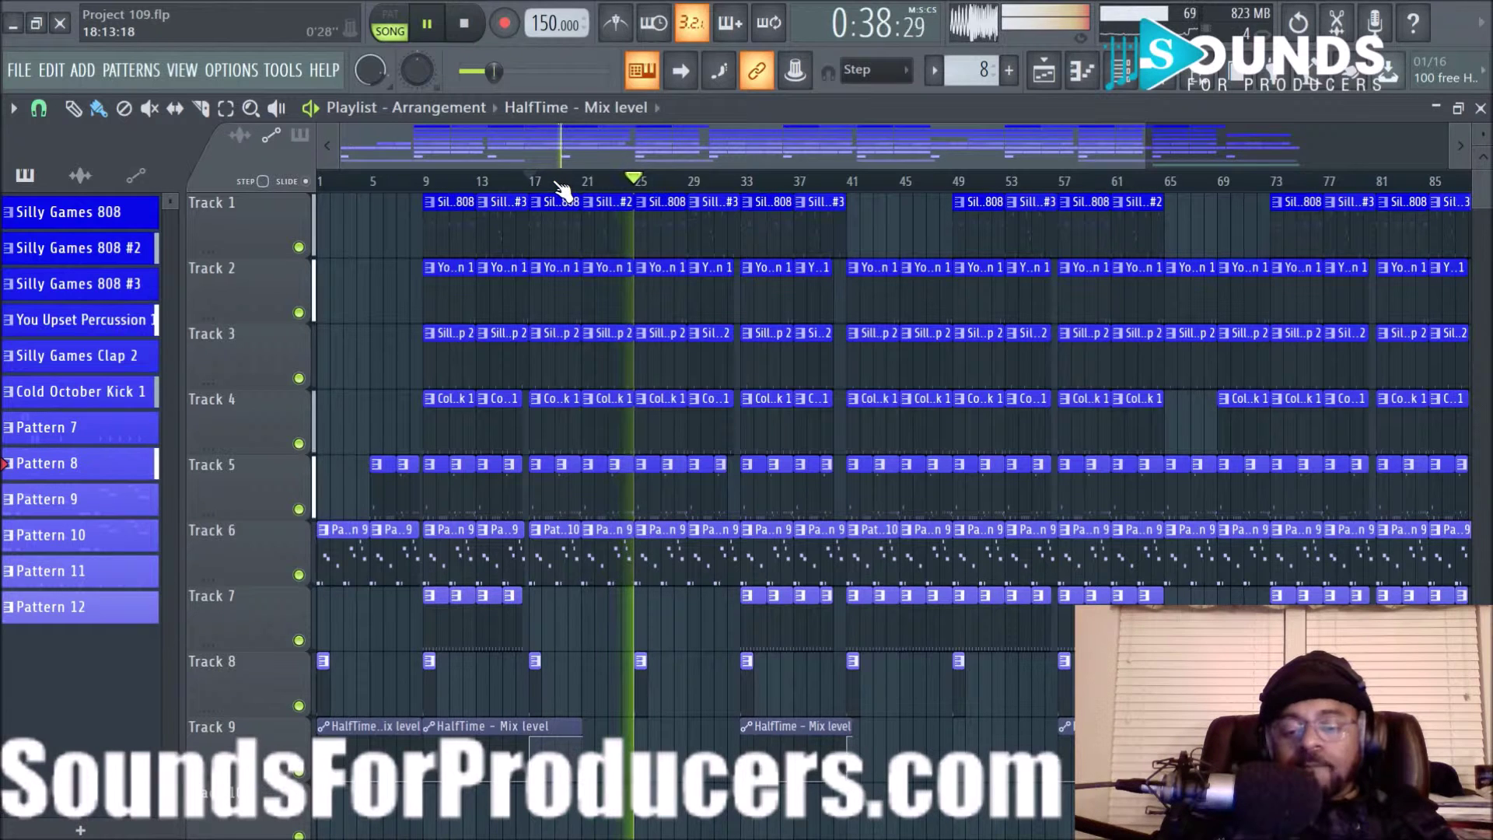
{"action": "key", "text": "space"}
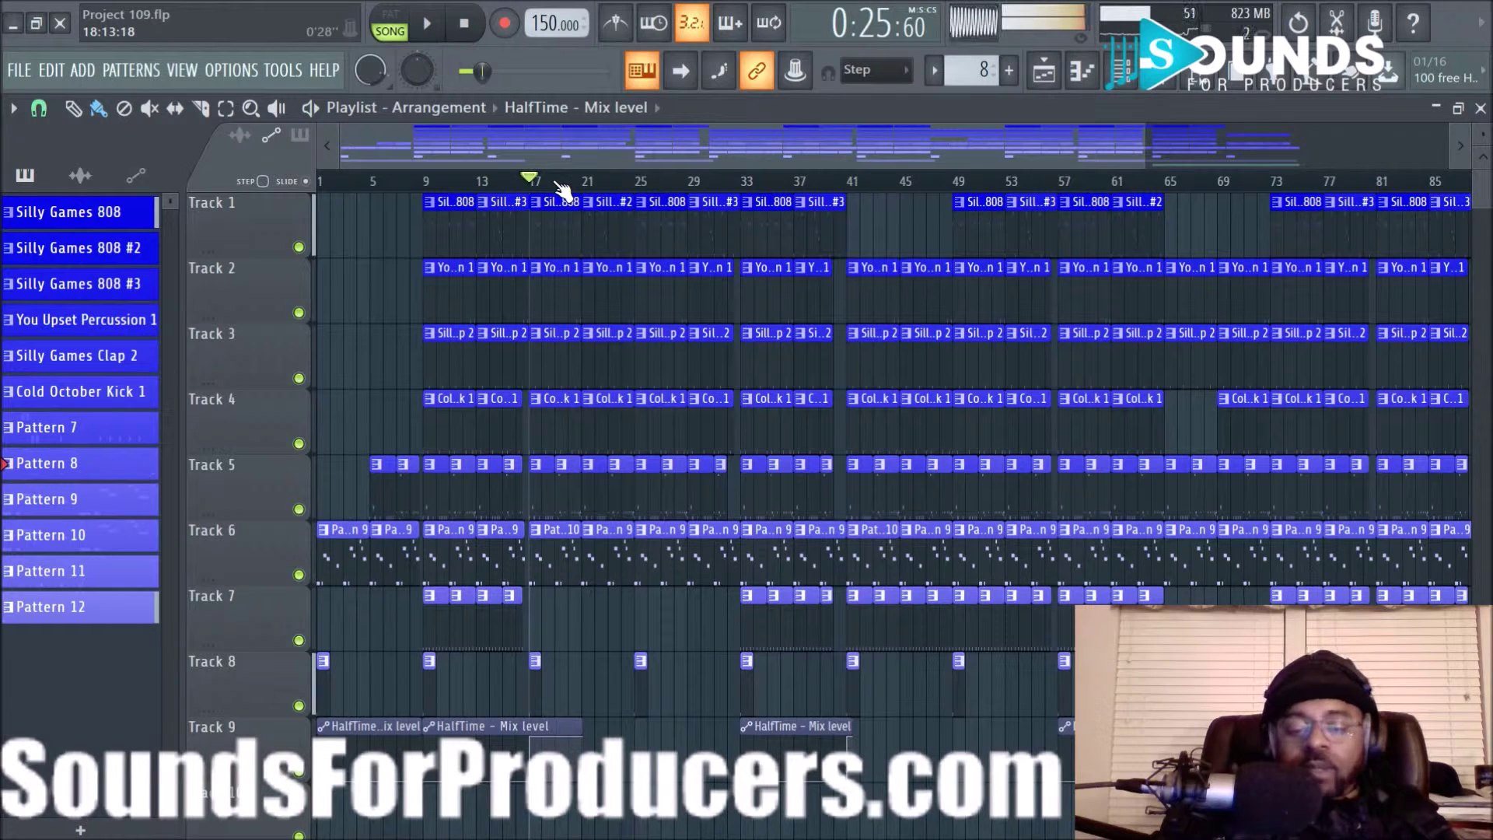